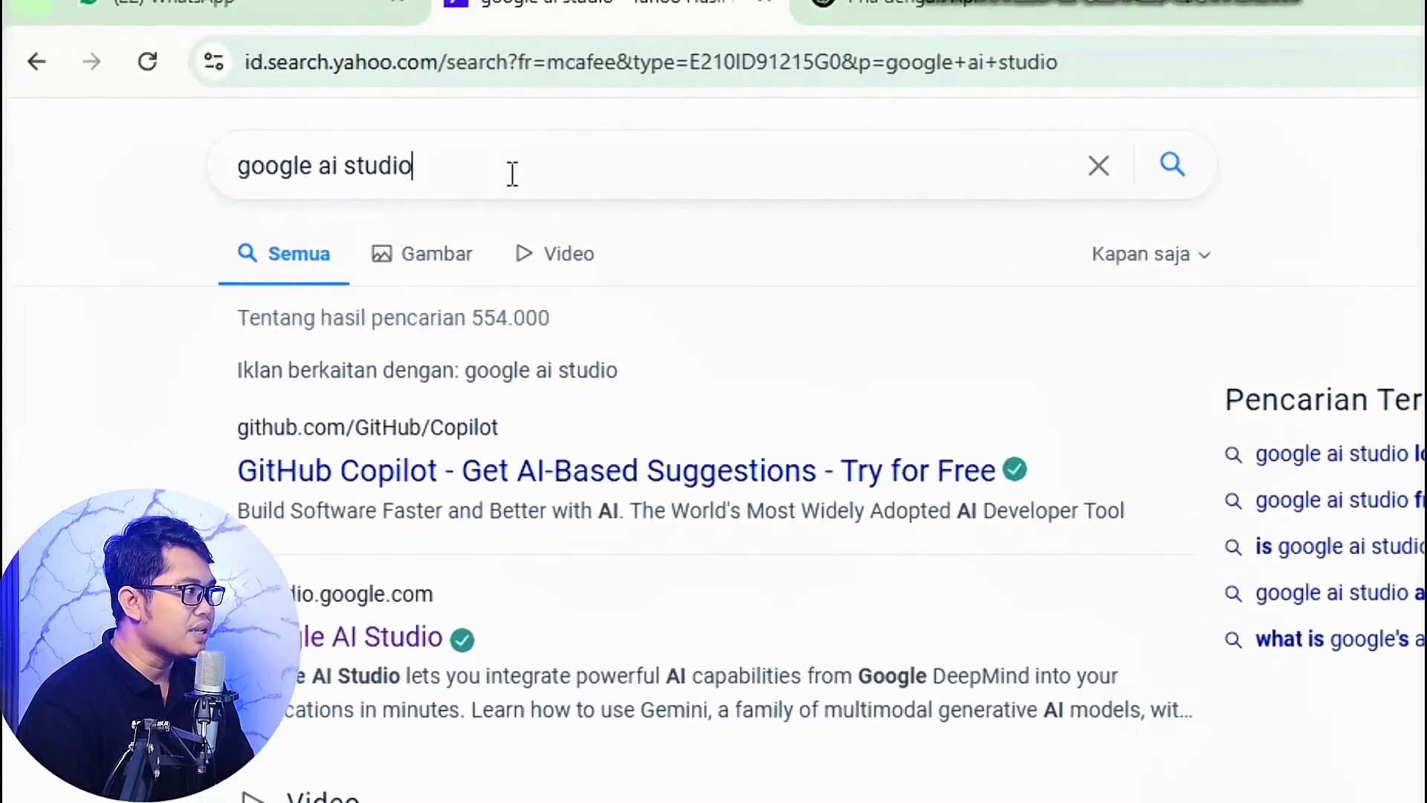
- Open the Google AI Studio site at aistudio.google.com from the search results
left_click_drag(360, 165, 198, 165)
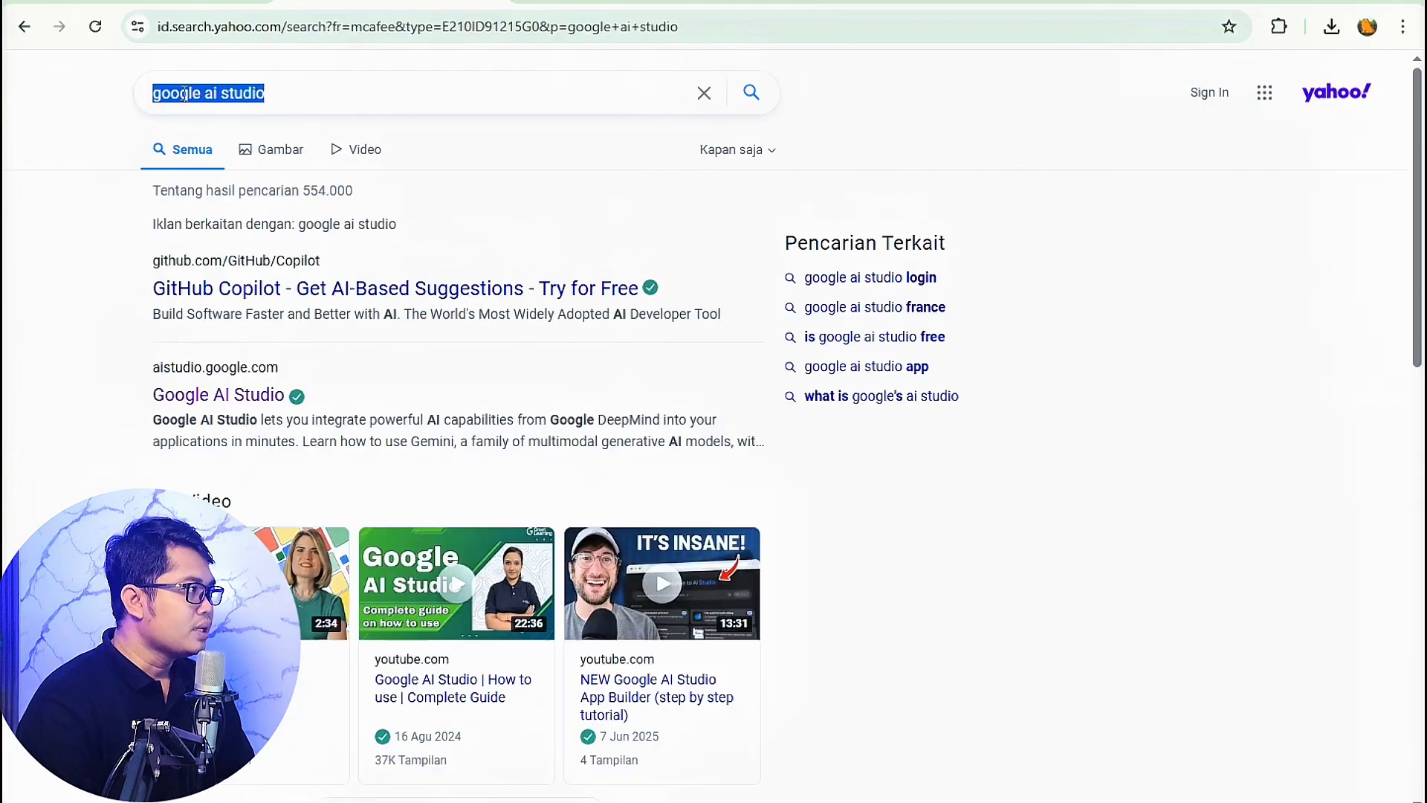
scroll(320, 149, "down", 1)
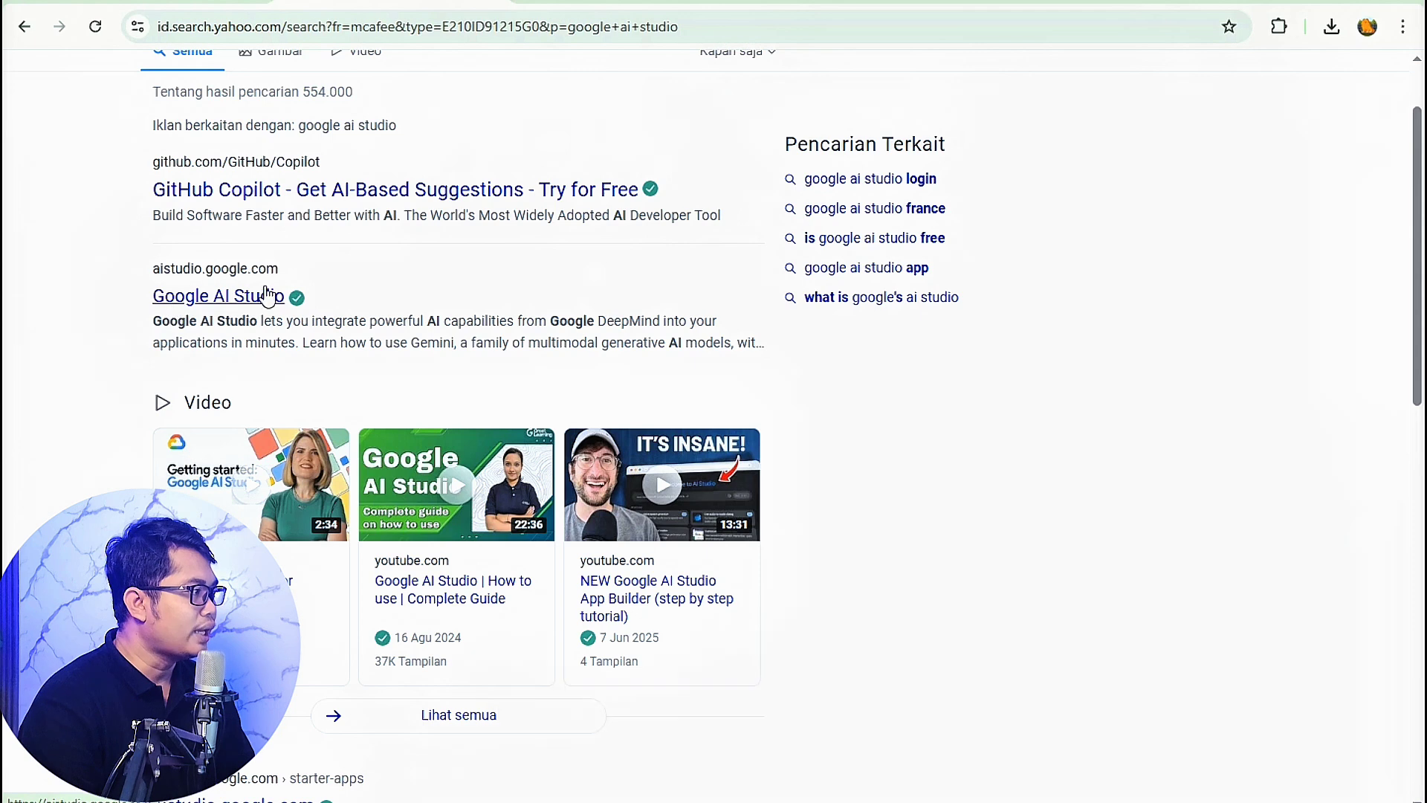
left_click(237, 303)
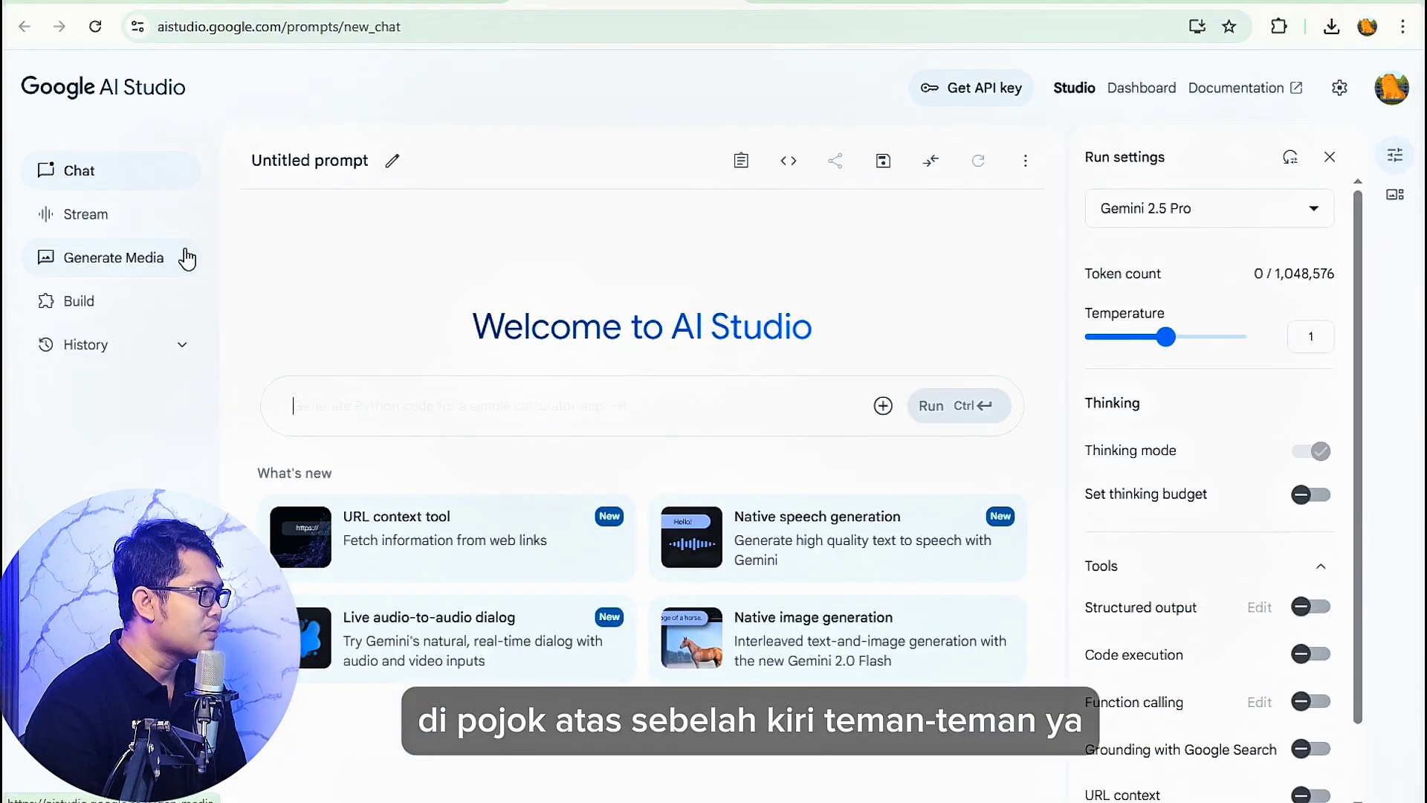
- Open the Veo video generator among the Generate Media models
left_click(125, 264)
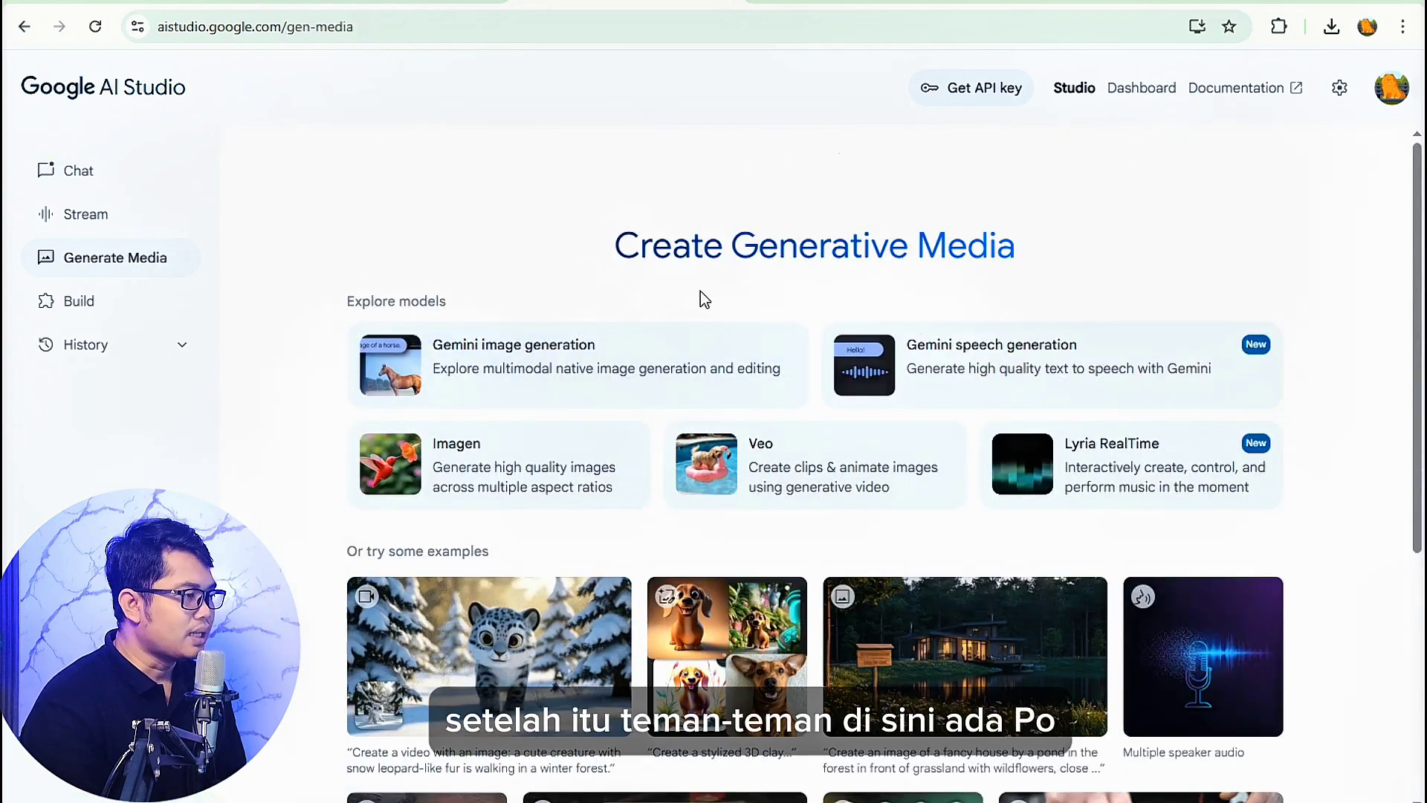
scroll(701, 300, "down", 1)
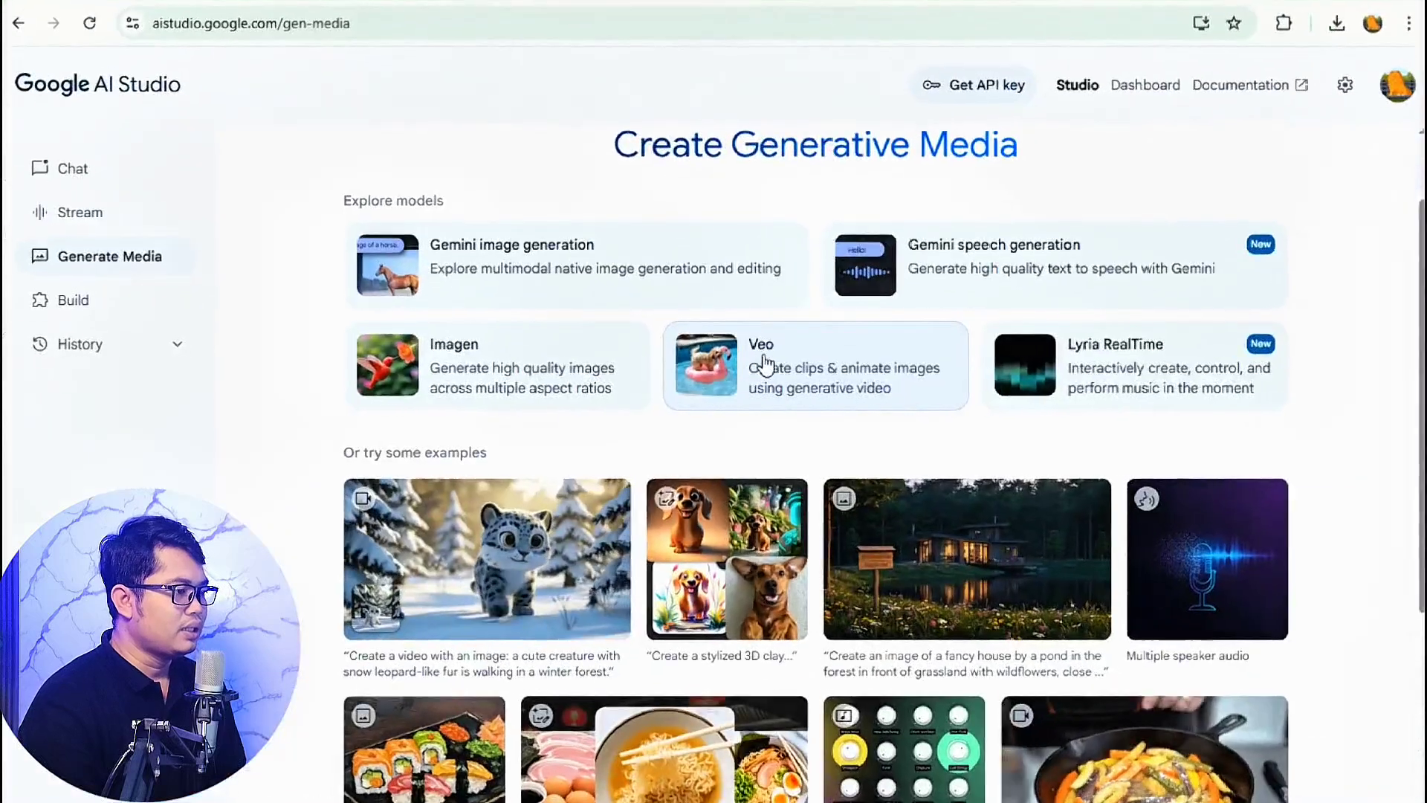
scroll(771, 339, "down", 1)
scroll(771, 338, "down", 1)
scroll(805, 371, "down", 2)
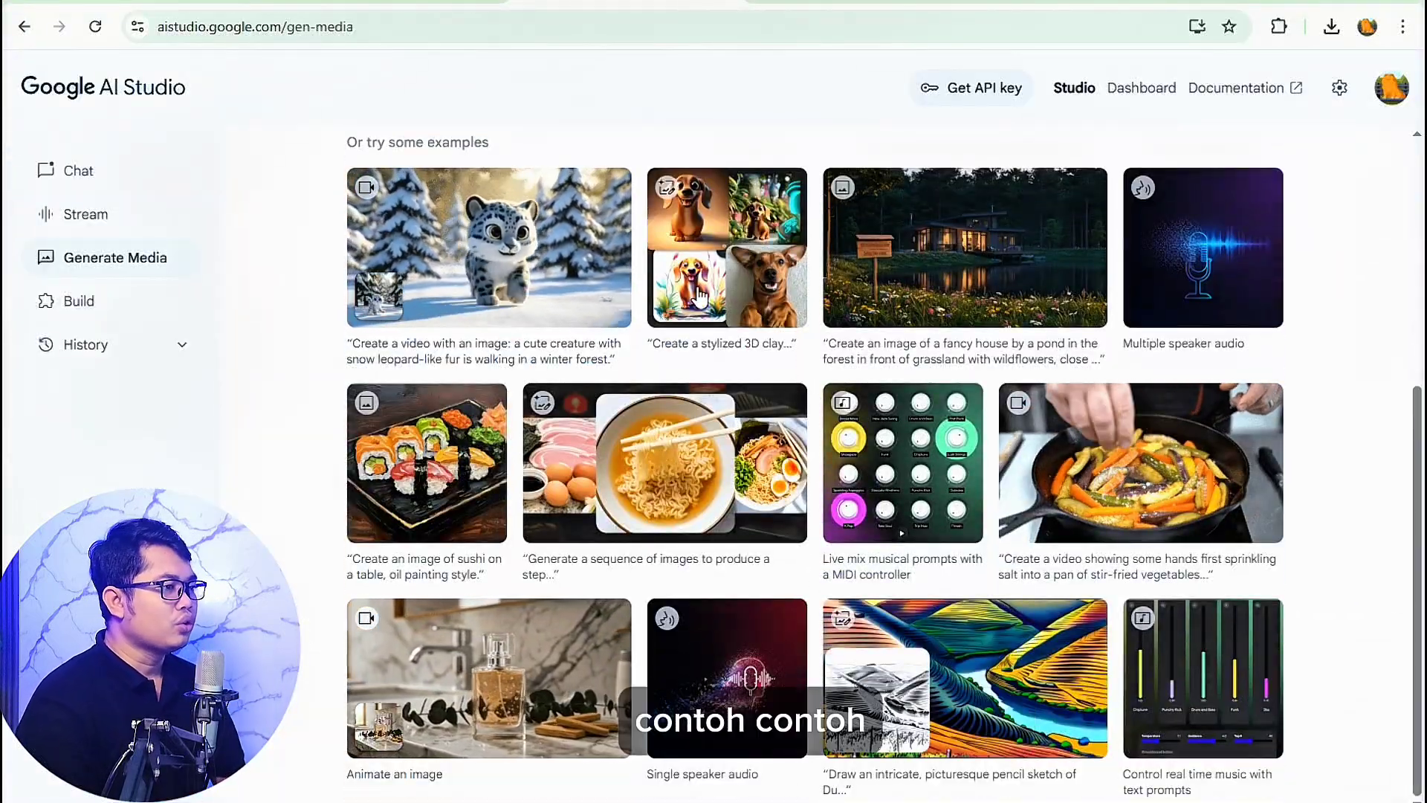
scroll(842, 502, "up", 3)
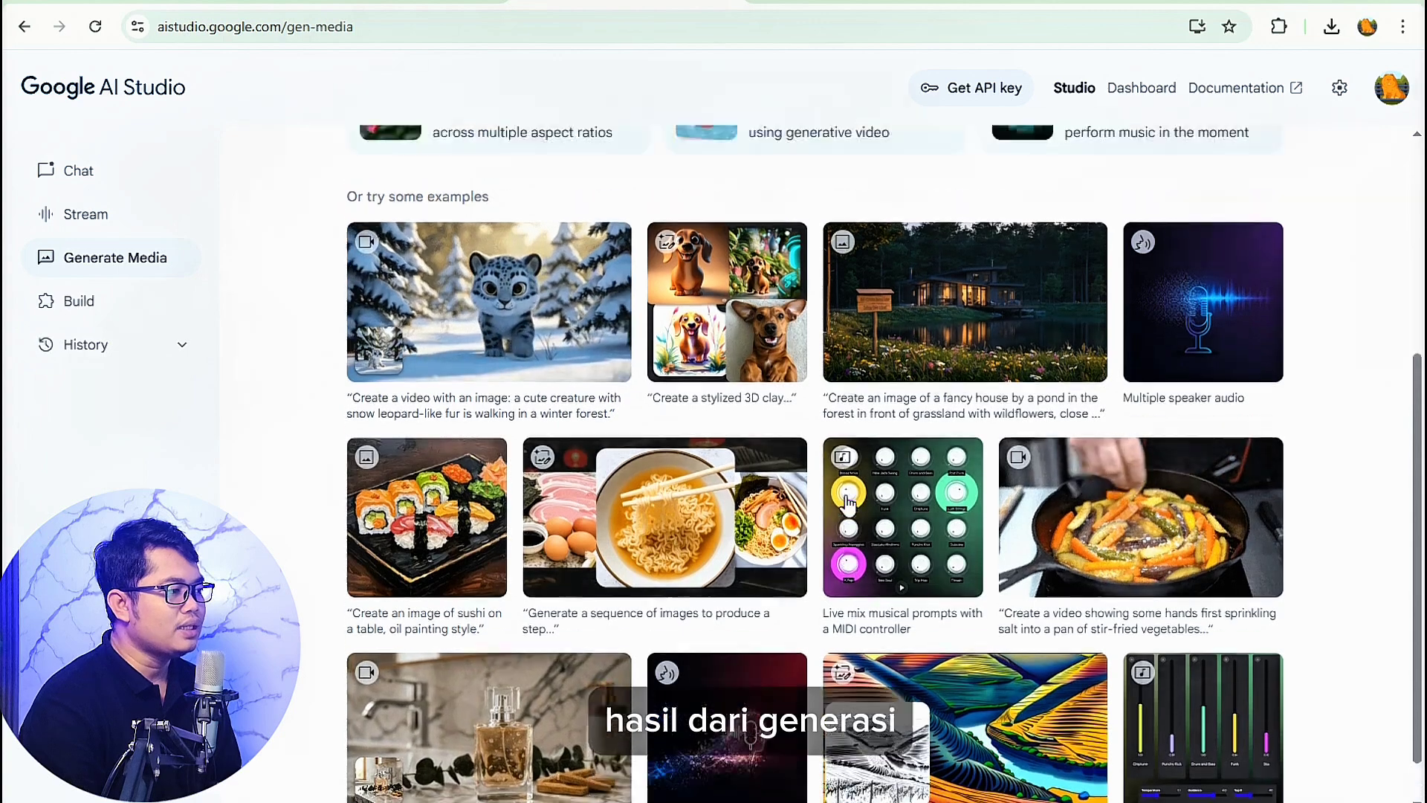
scroll(1160, 500, "down", 1)
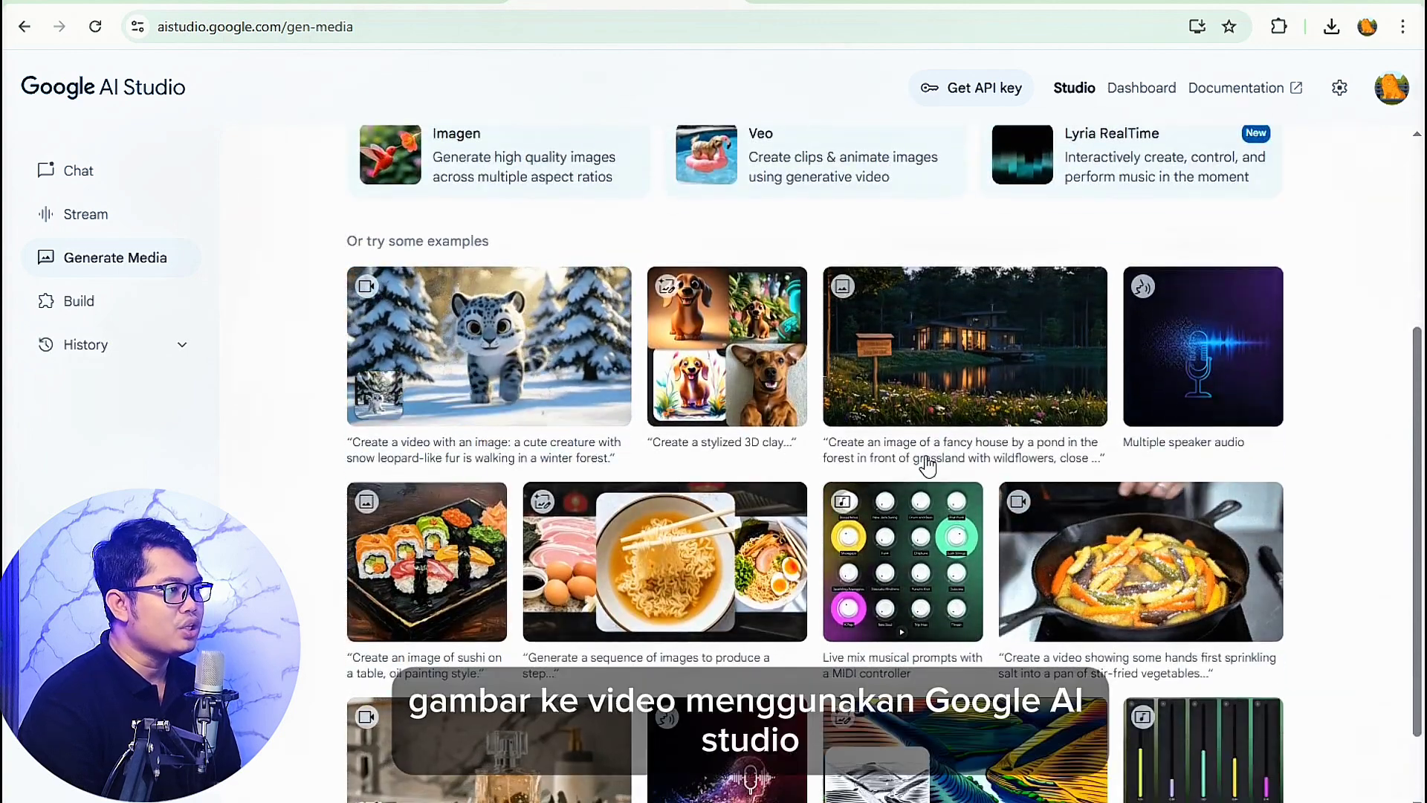
scroll(912, 466, "up", 1)
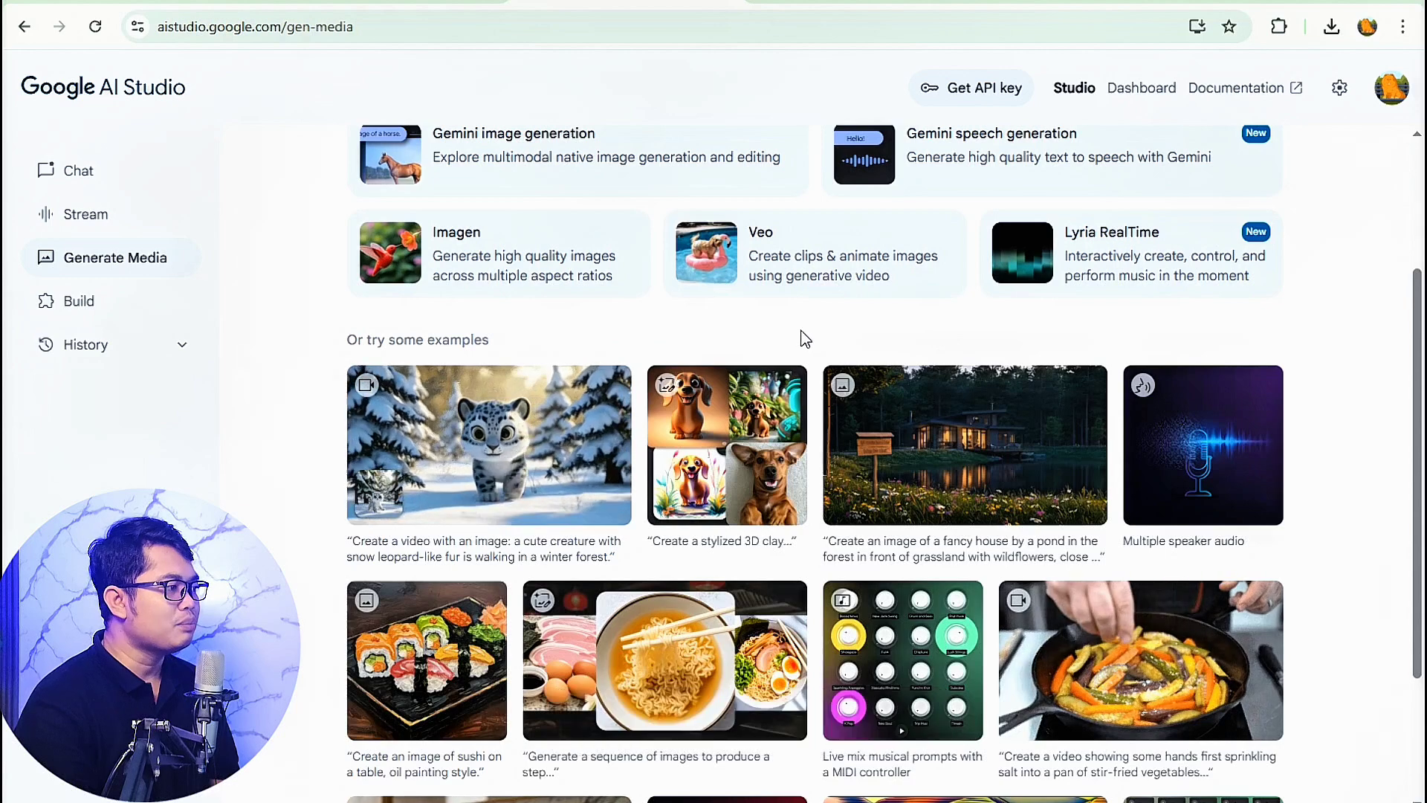
left_click(790, 259)
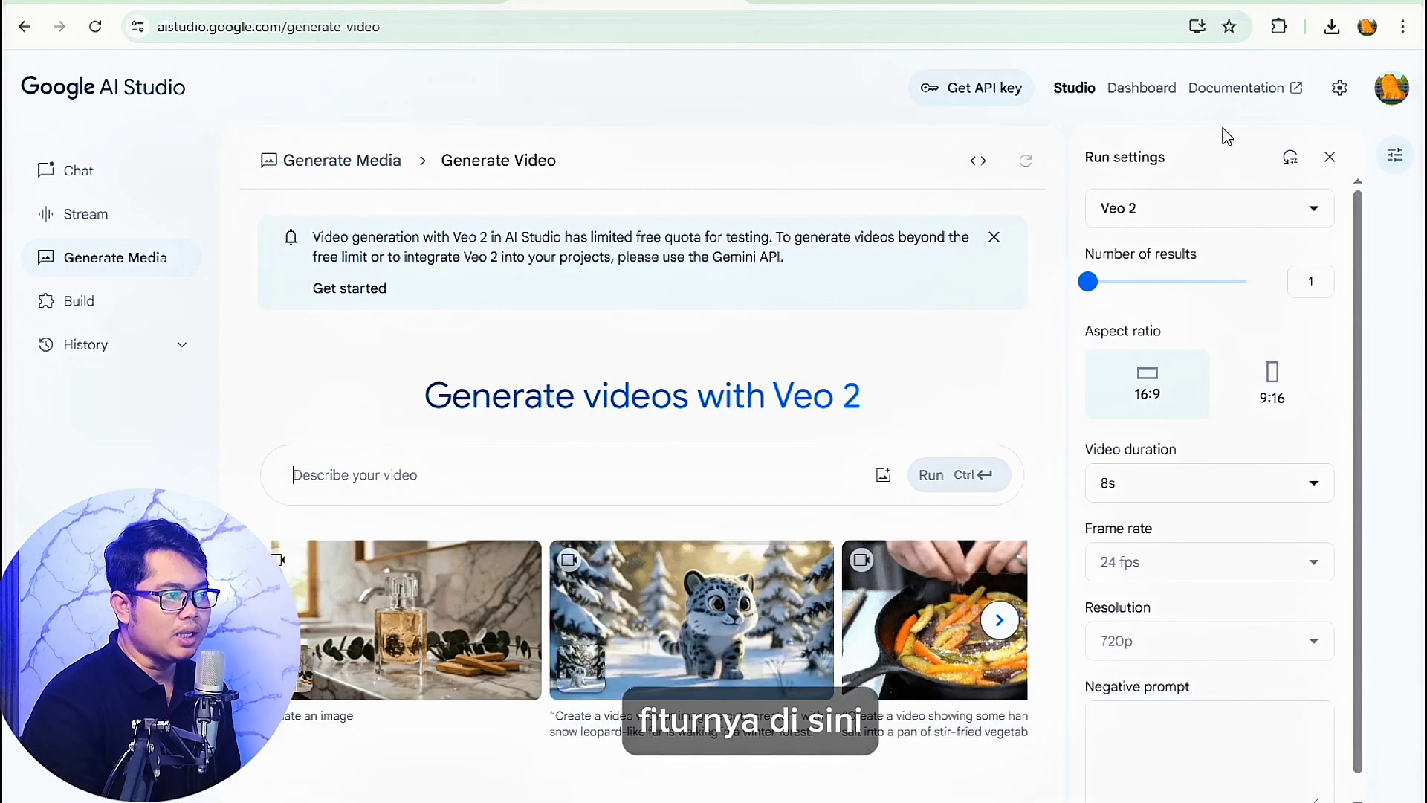
- Check the available video models and the number-of-results setting in the run settings
left_click(1314, 209)
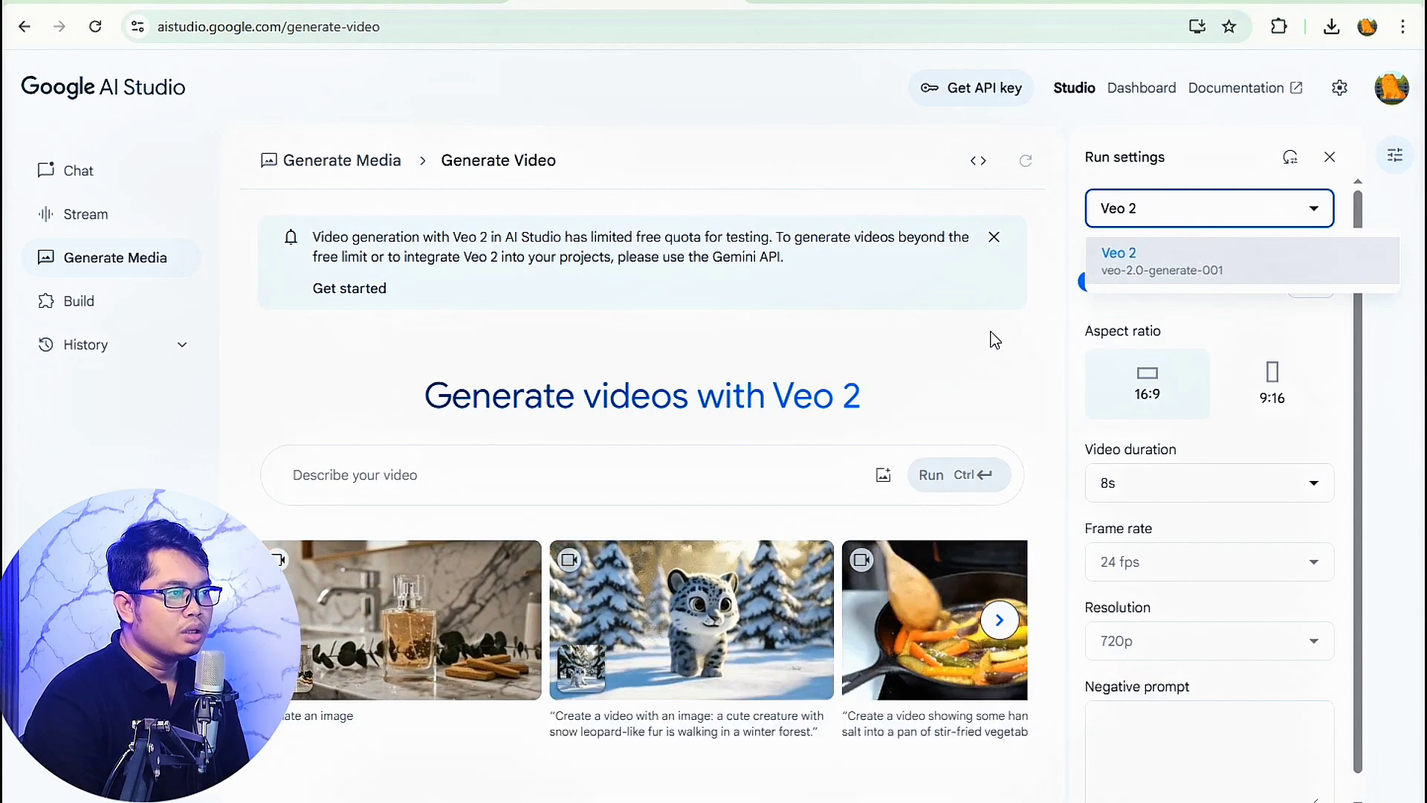
left_click(1065, 327)
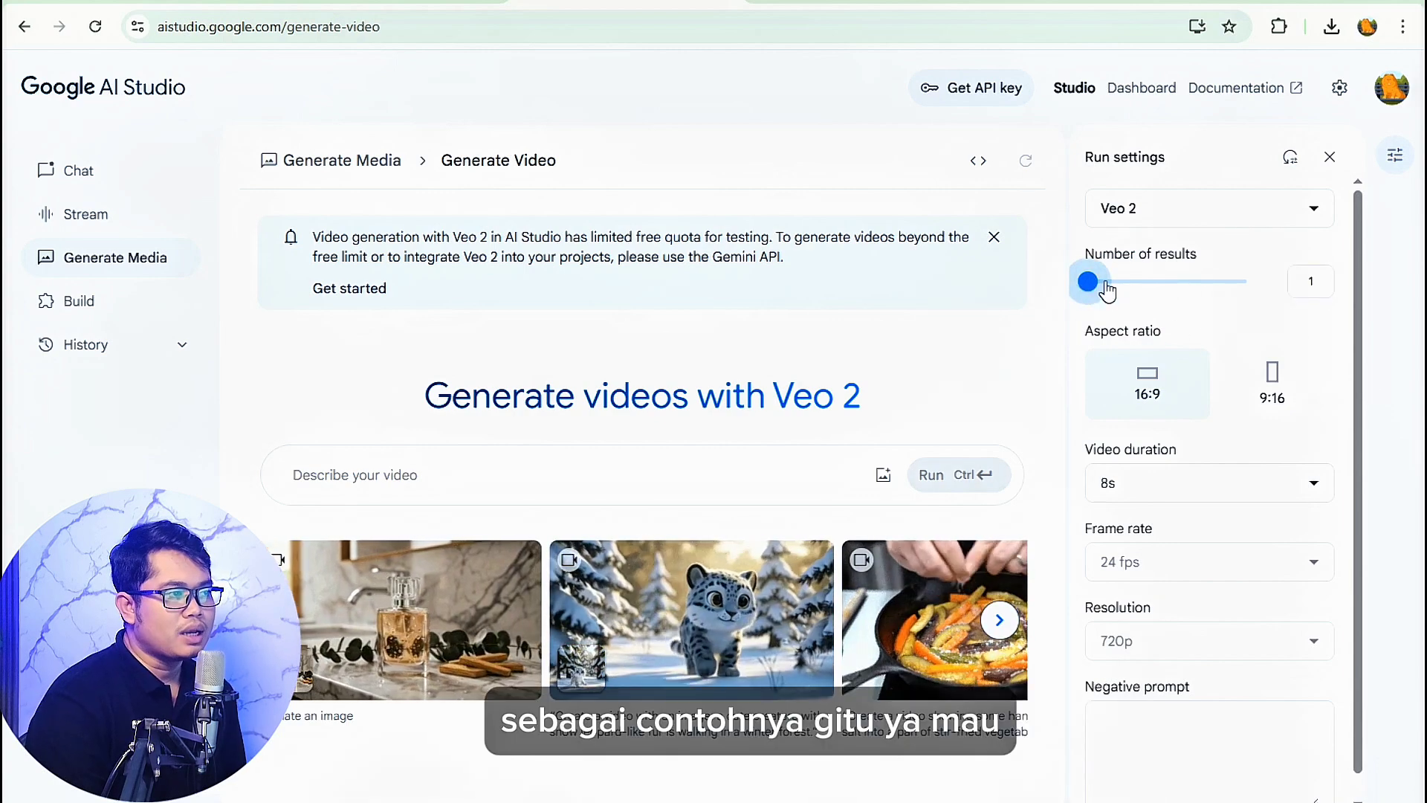
left_click(1303, 291)
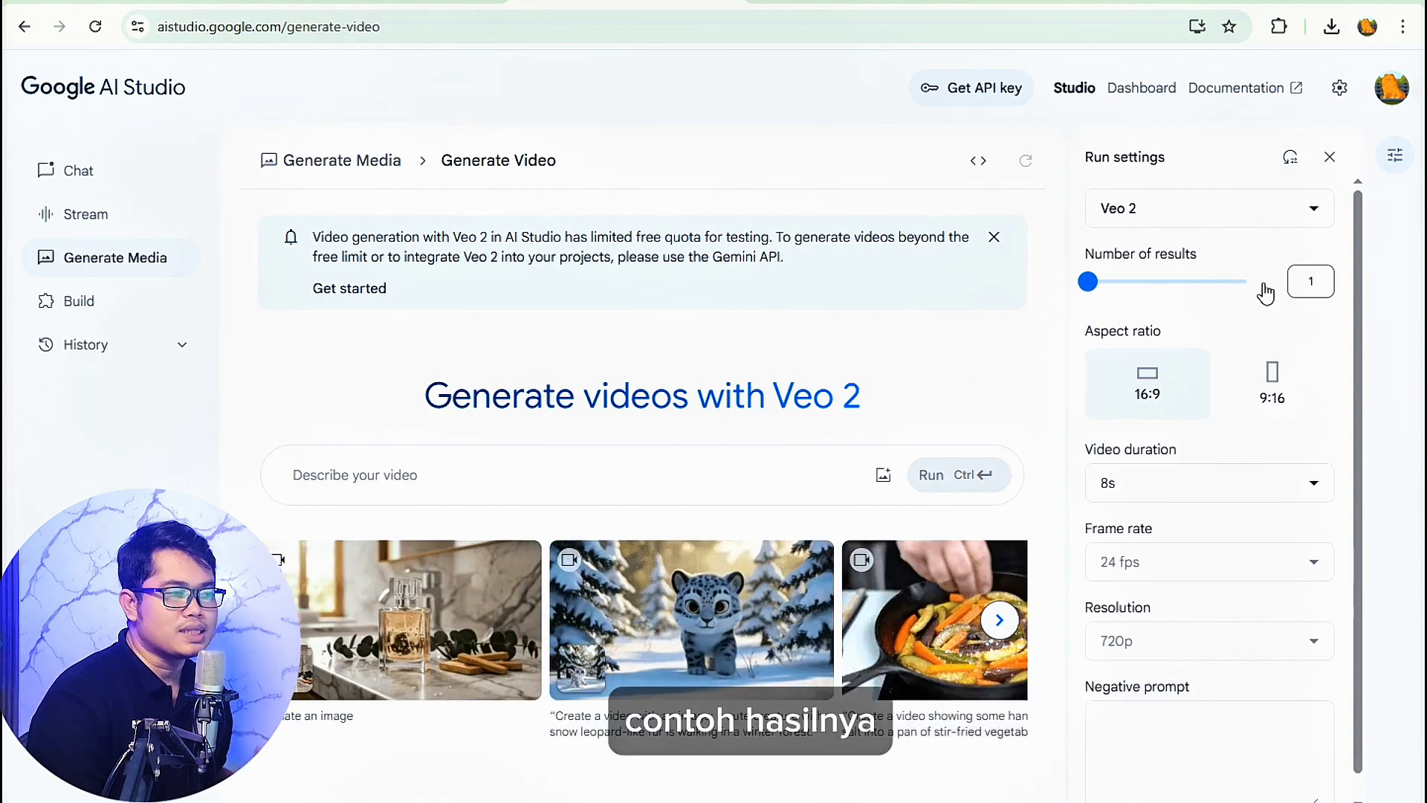
- Set the video's aspect ratio to 9:16
left_click(1277, 387)
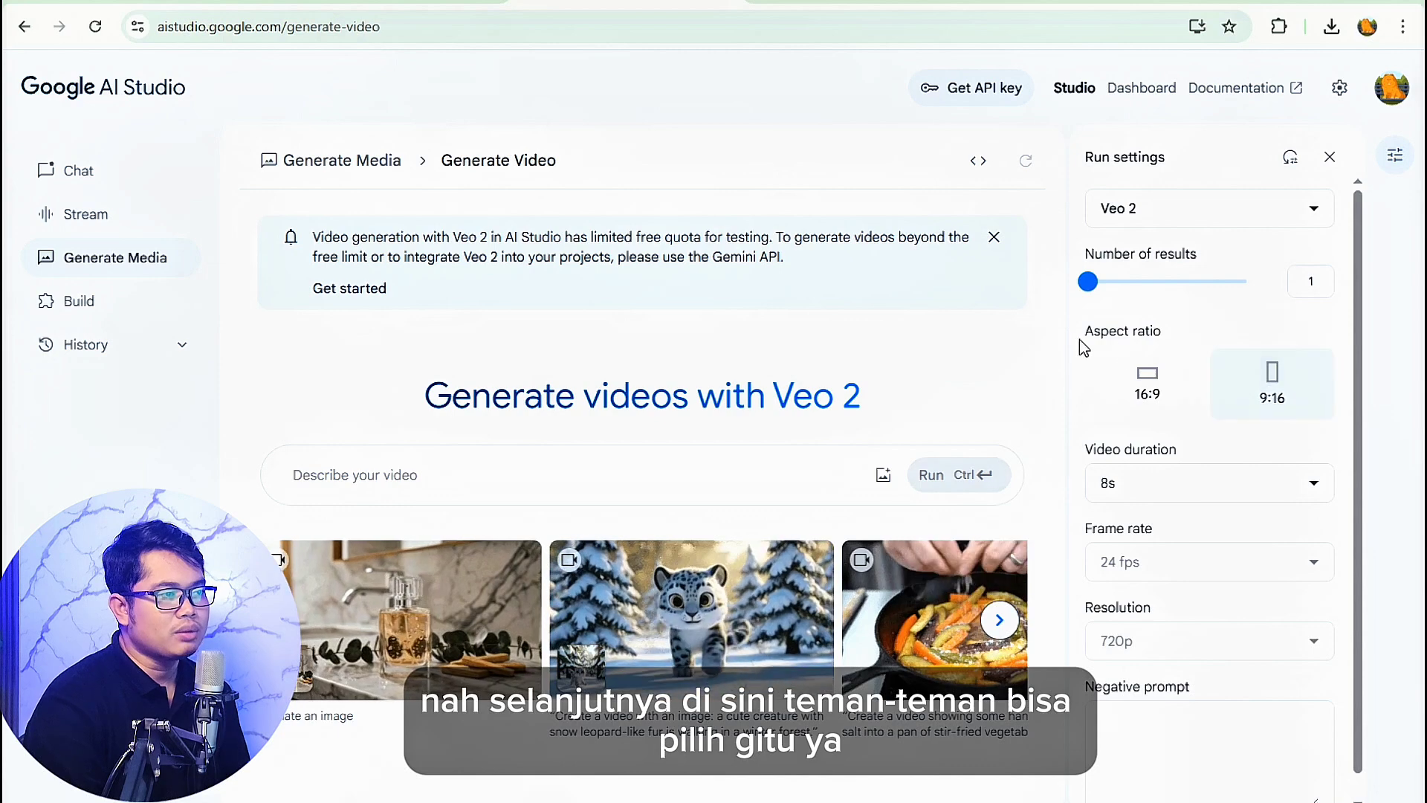
left_click(1160, 405)
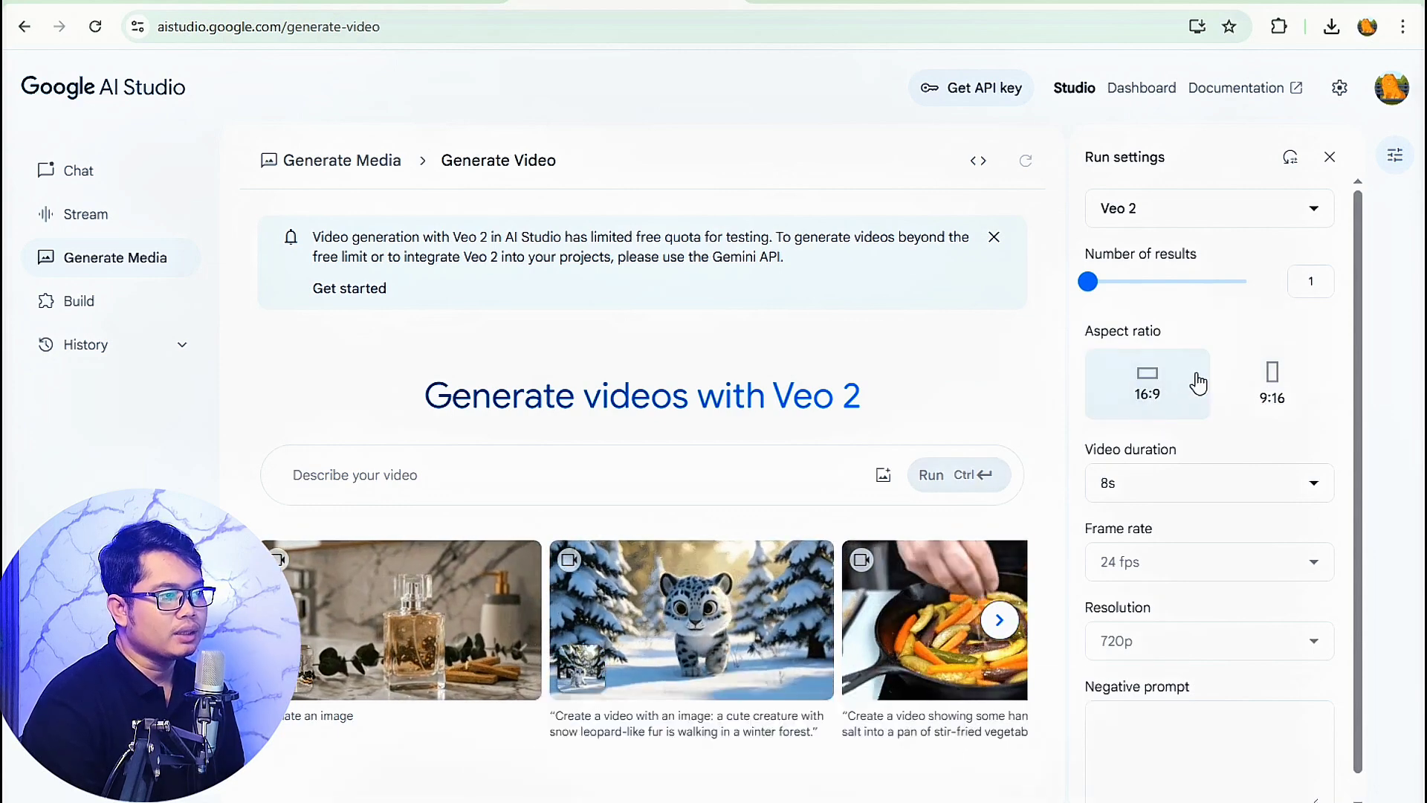
left_click(1301, 383)
left_click(1149, 385)
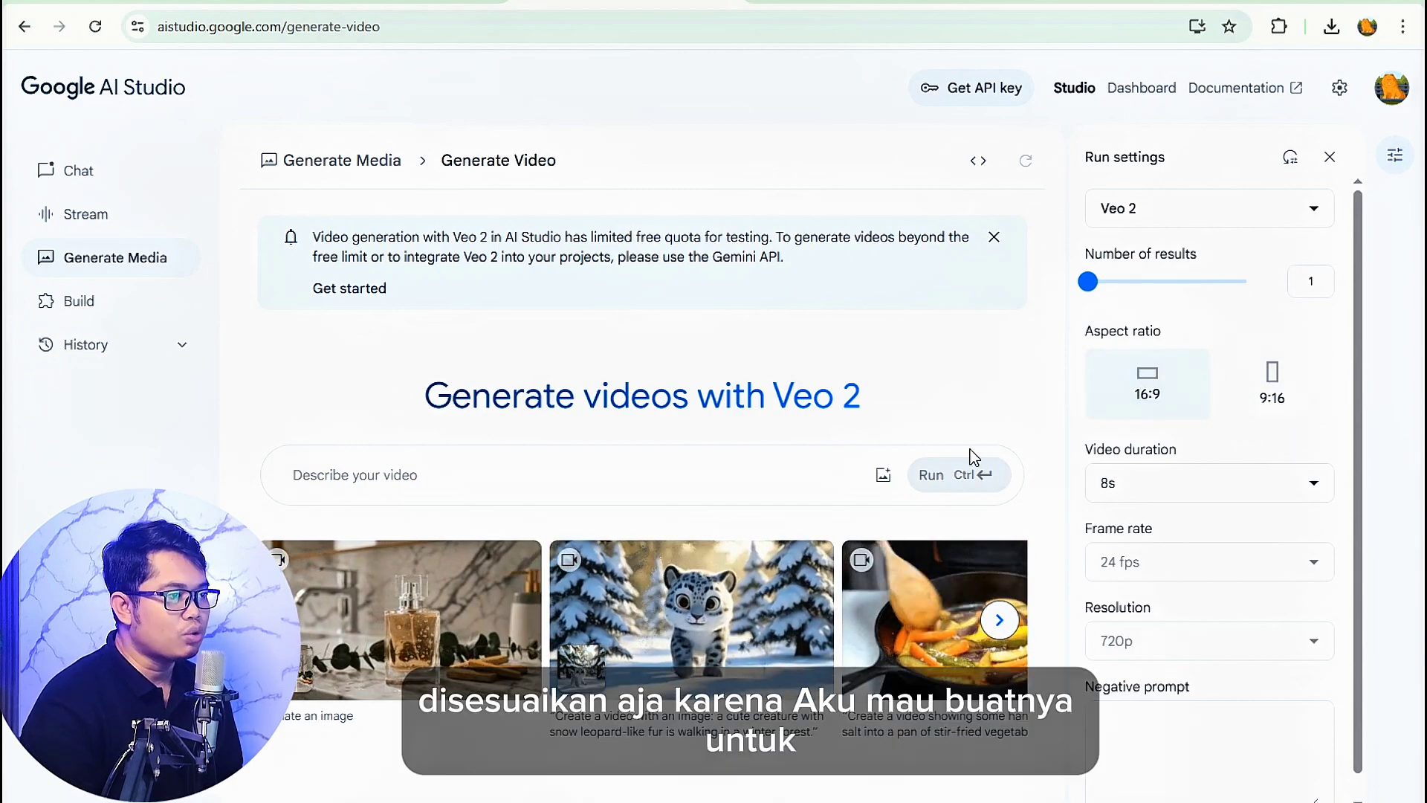
left_click(1270, 394)
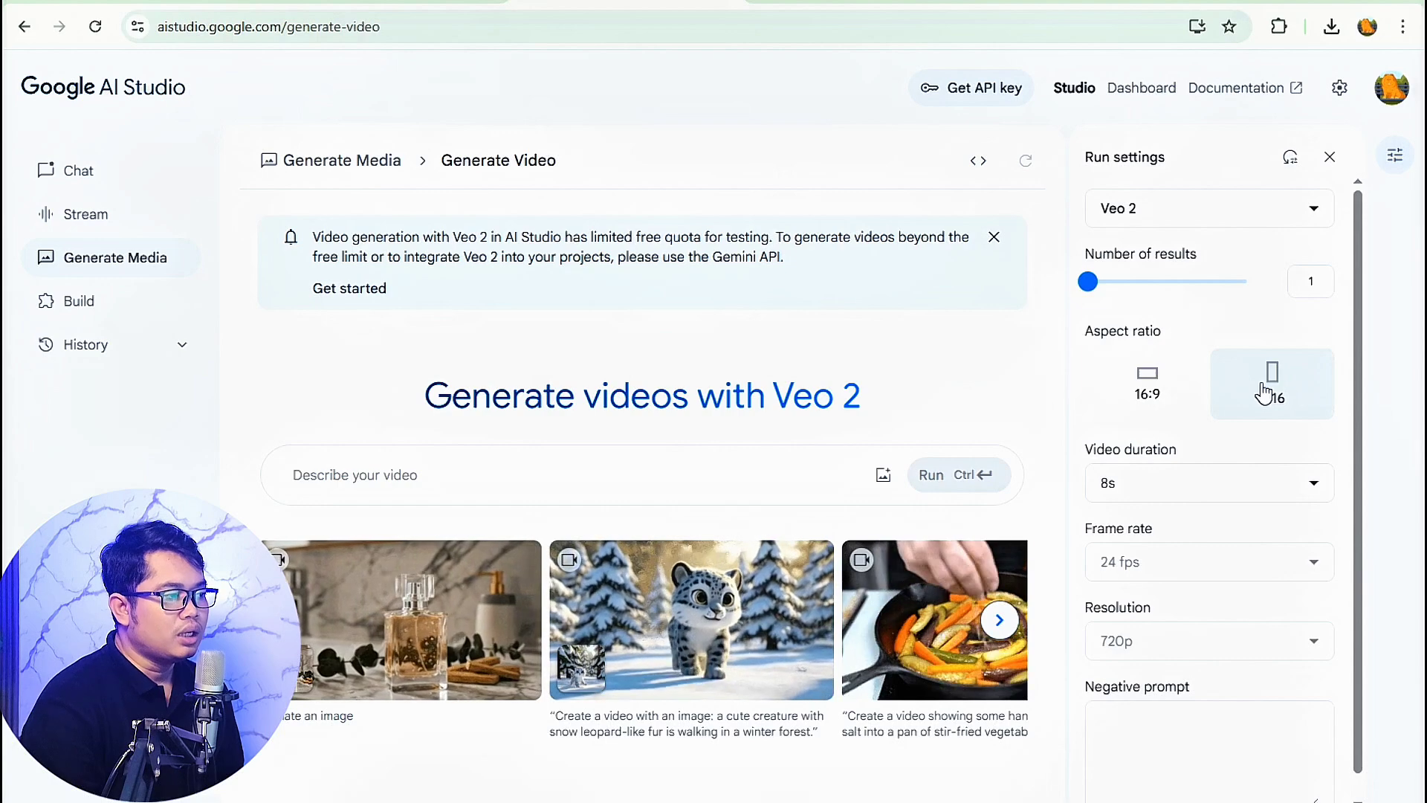
- Choose 8s as the video duration
scroll(1264, 392, "down", 1)
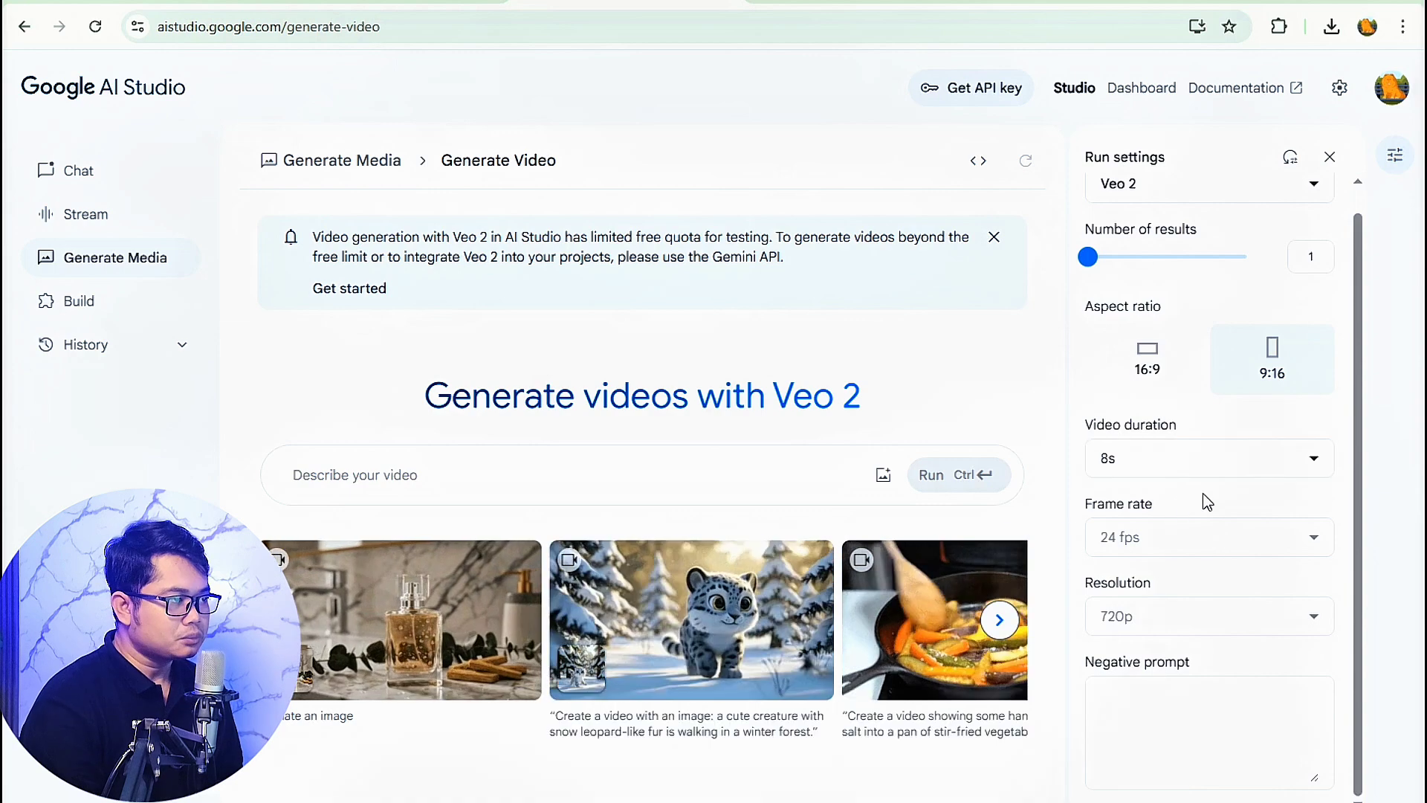
left_click(1310, 462)
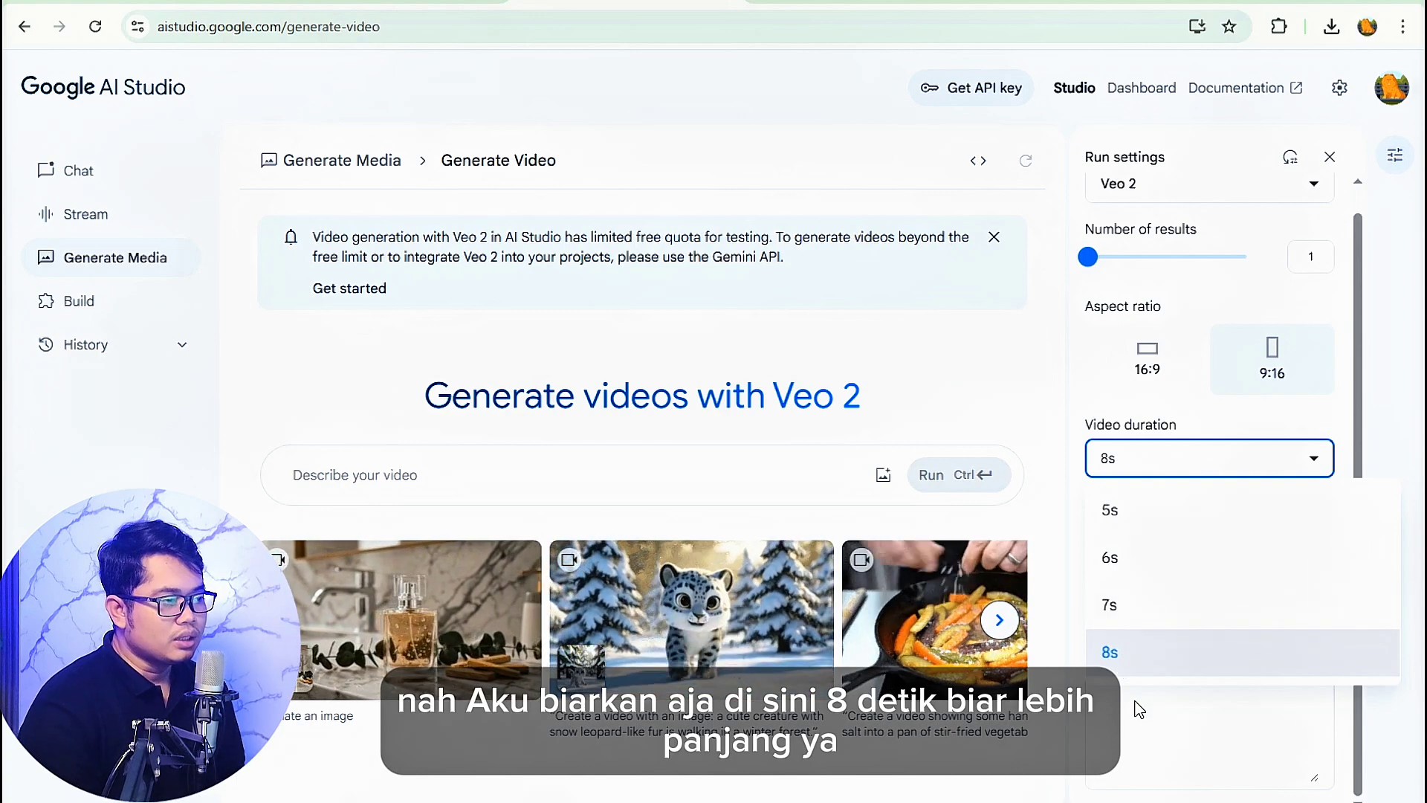
left_click(1150, 669)
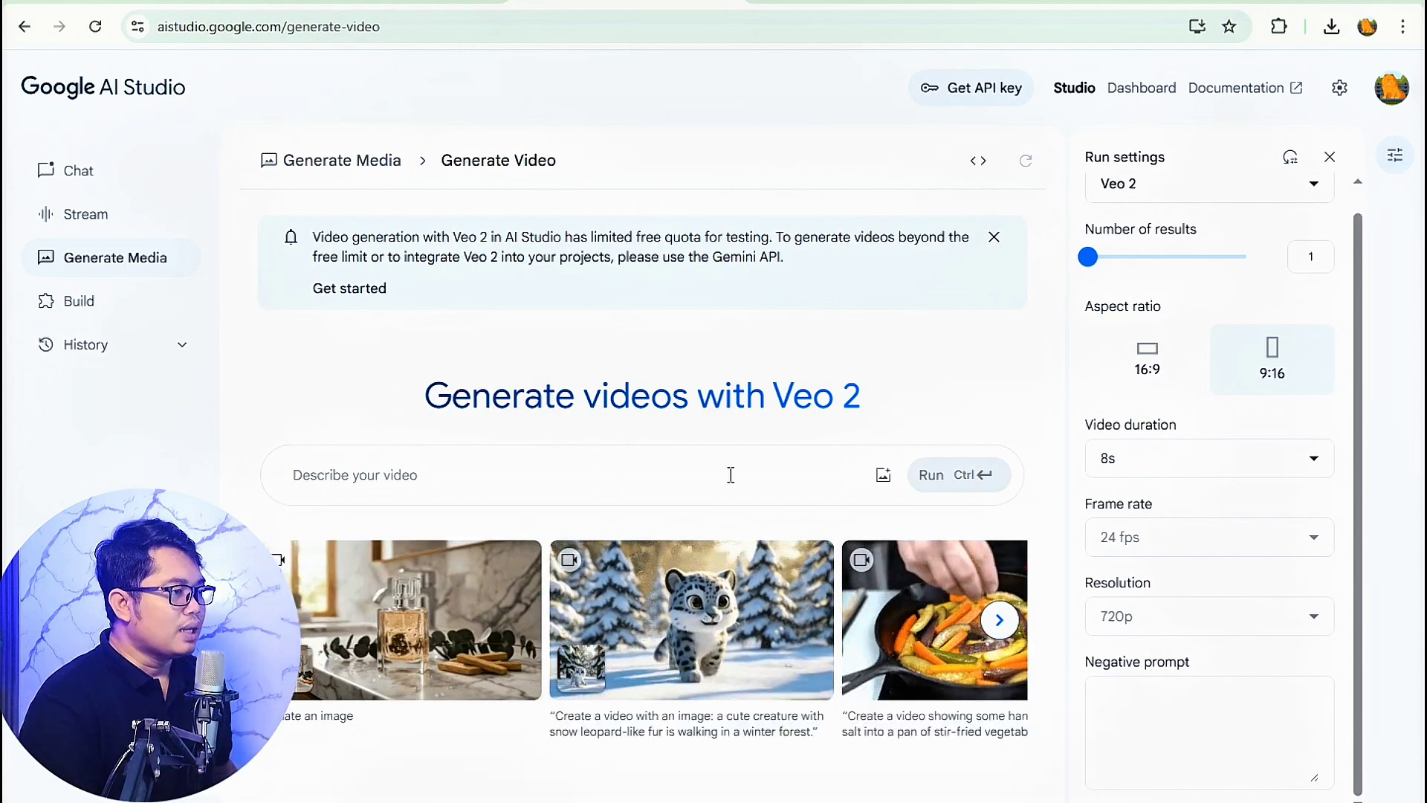
- Upload the image "WhatsApp Image 2025-06-19 at 08.57.58 (1)" from the Downloads folder to the video prompt
left_click(884, 479)
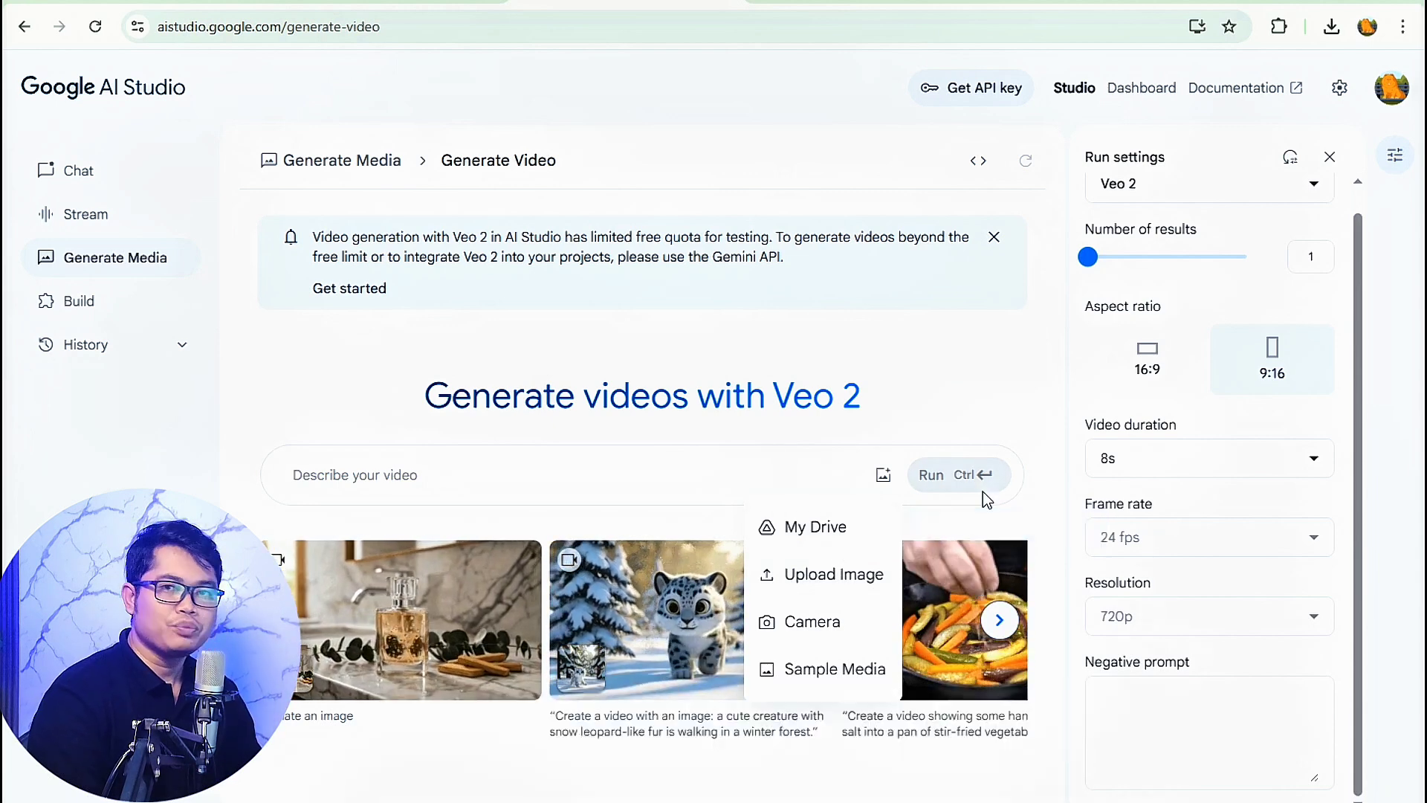
left_click(820, 578)
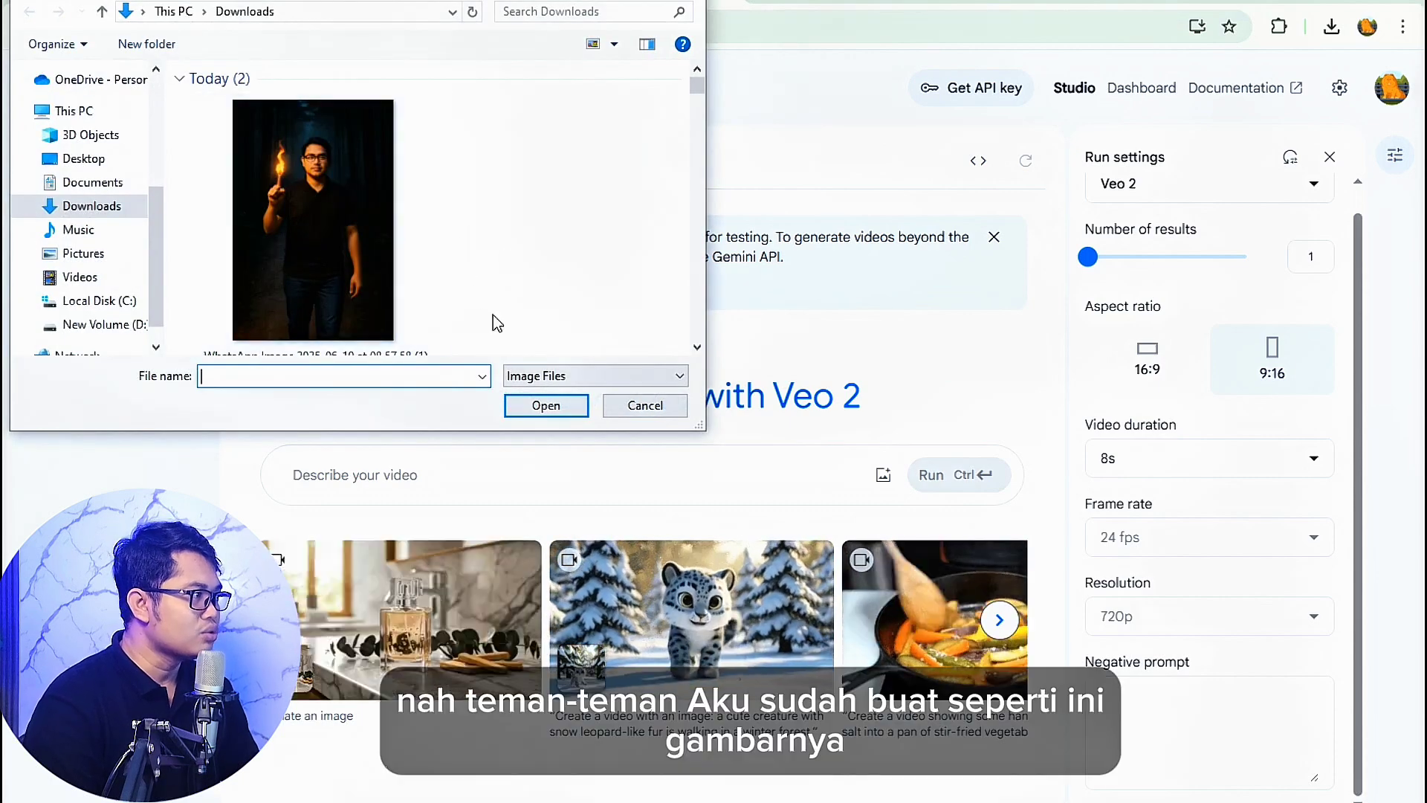
left_click(309, 222)
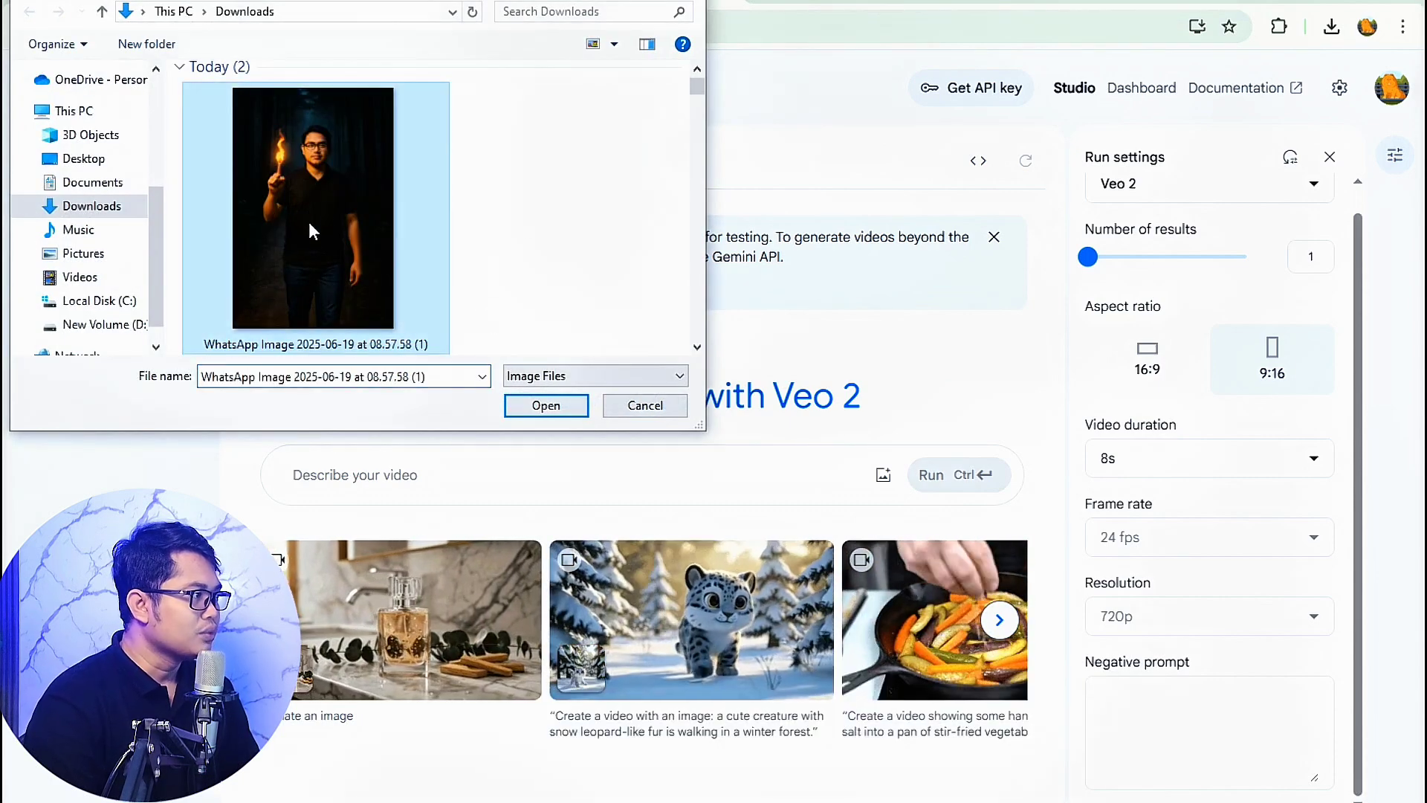
left_click(543, 408)
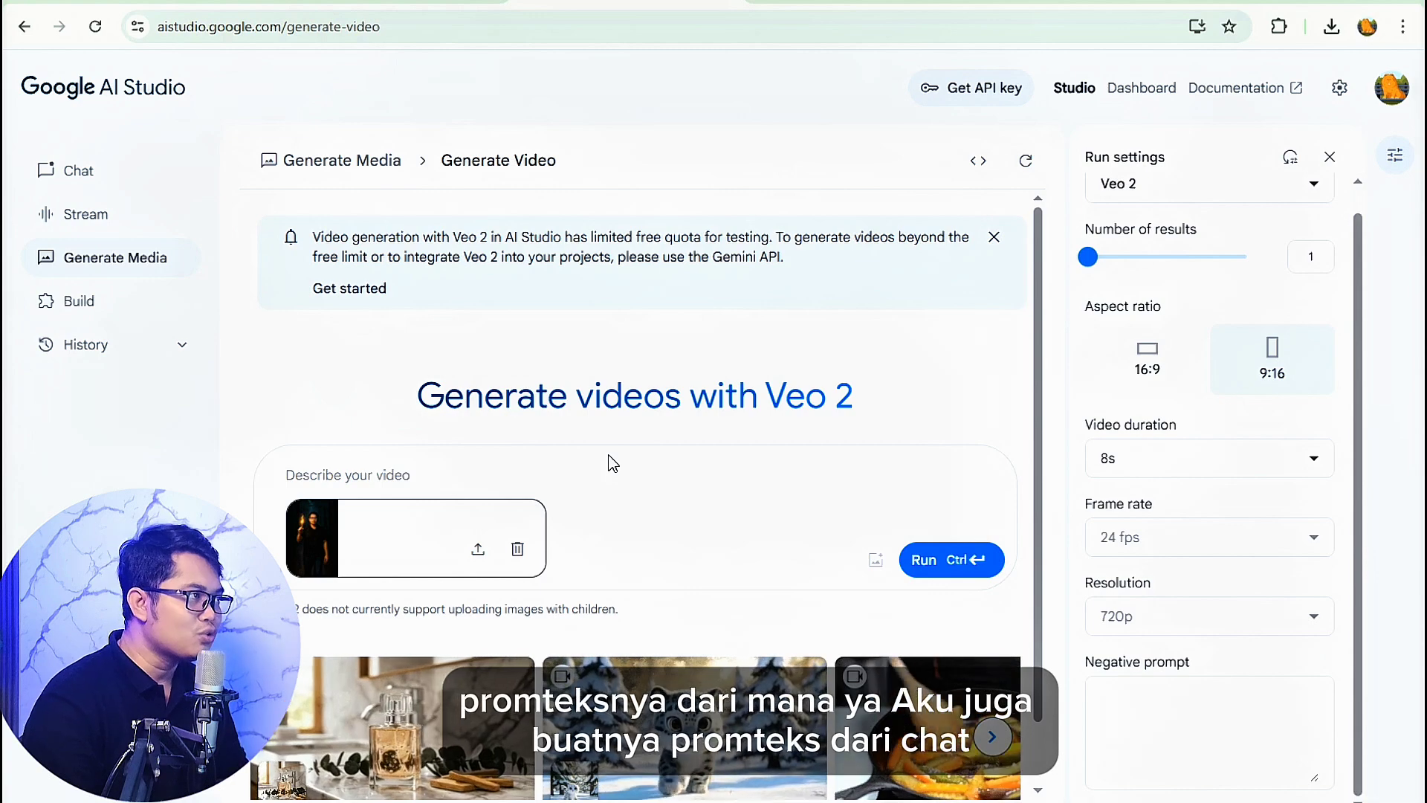
- Switch to the ChatGPT conversation "Pria dengan Api" and review its reference image and the Indonesian Veo 2 prompt
left_click(841, 6)
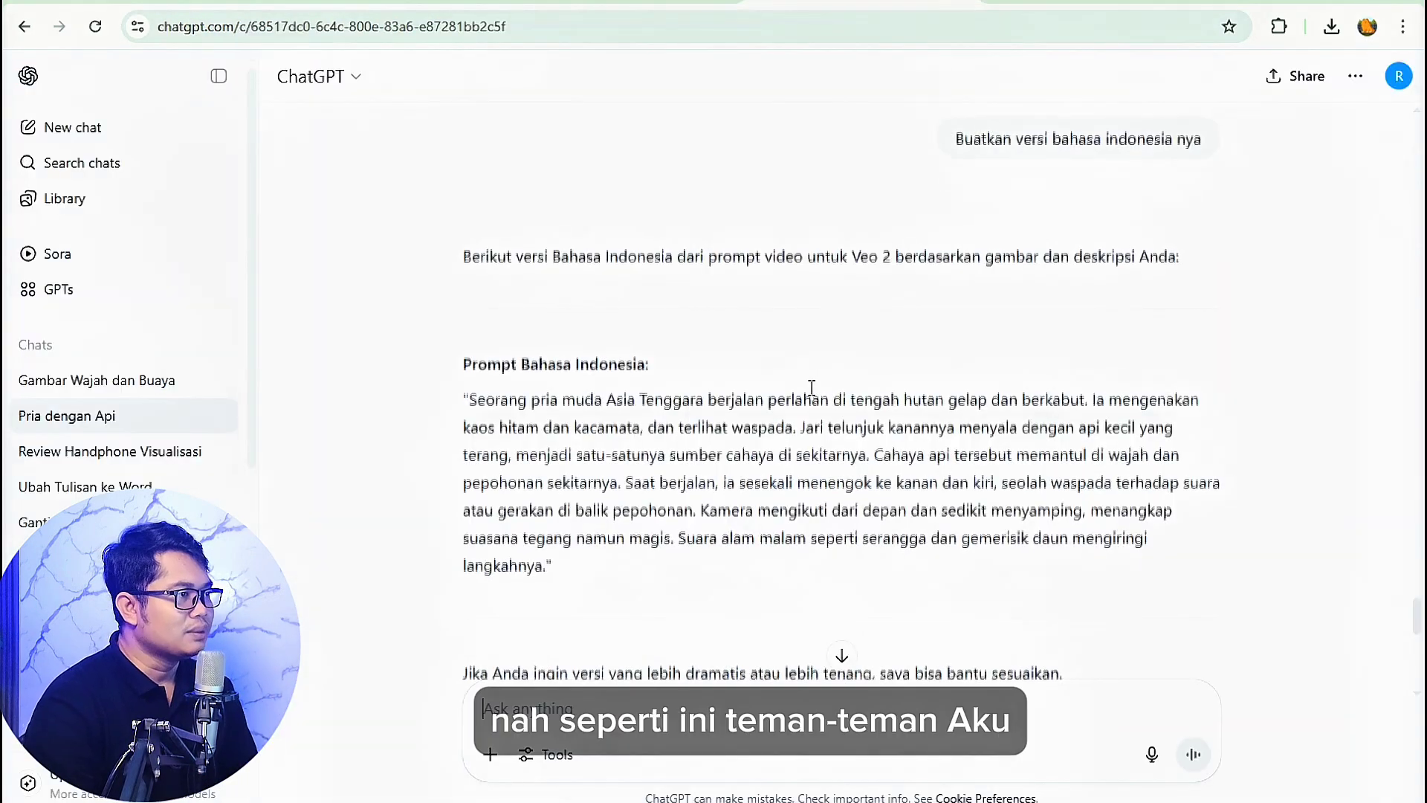
scroll(806, 390, "up", 3)
scroll(788, 405, "down", 3)
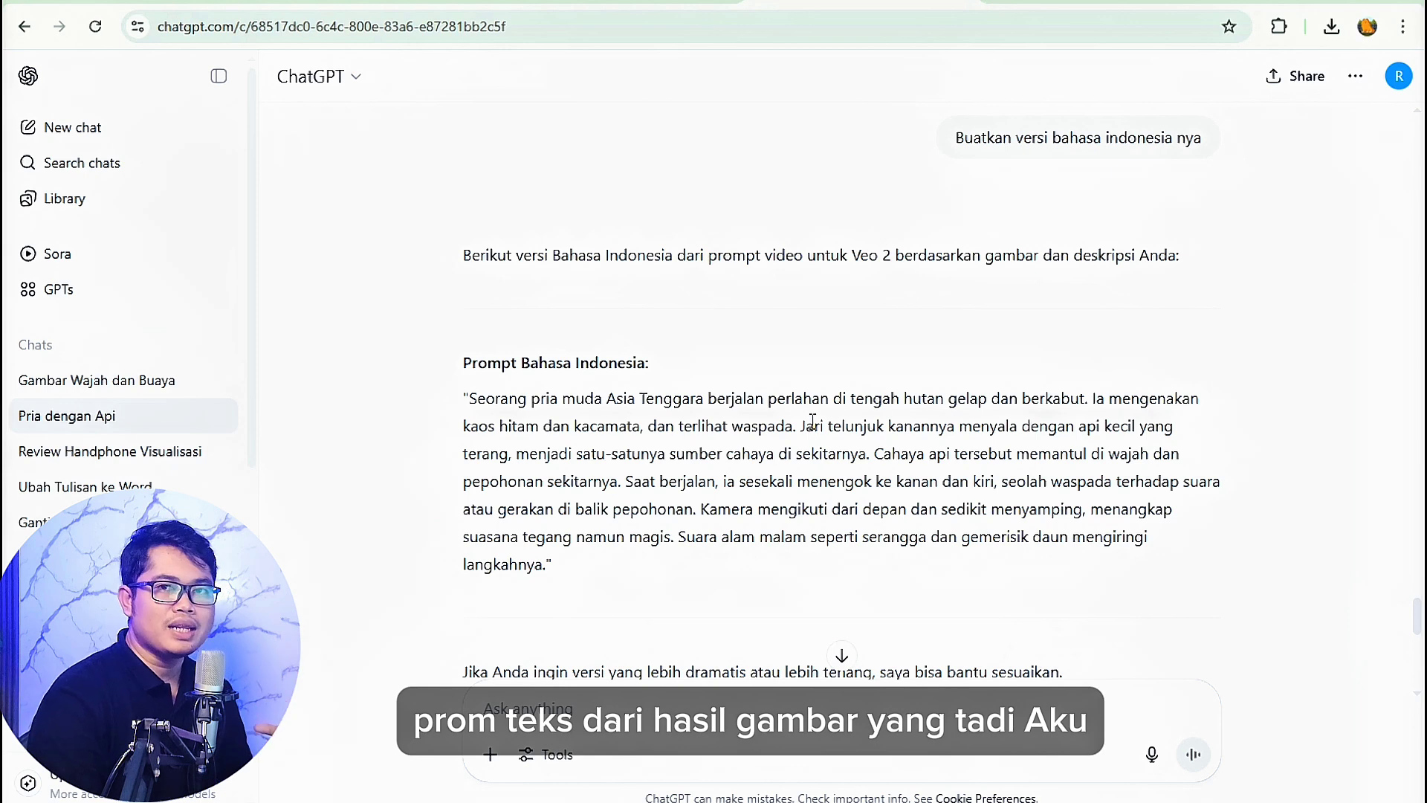
scroll(812, 422, "up", 10)
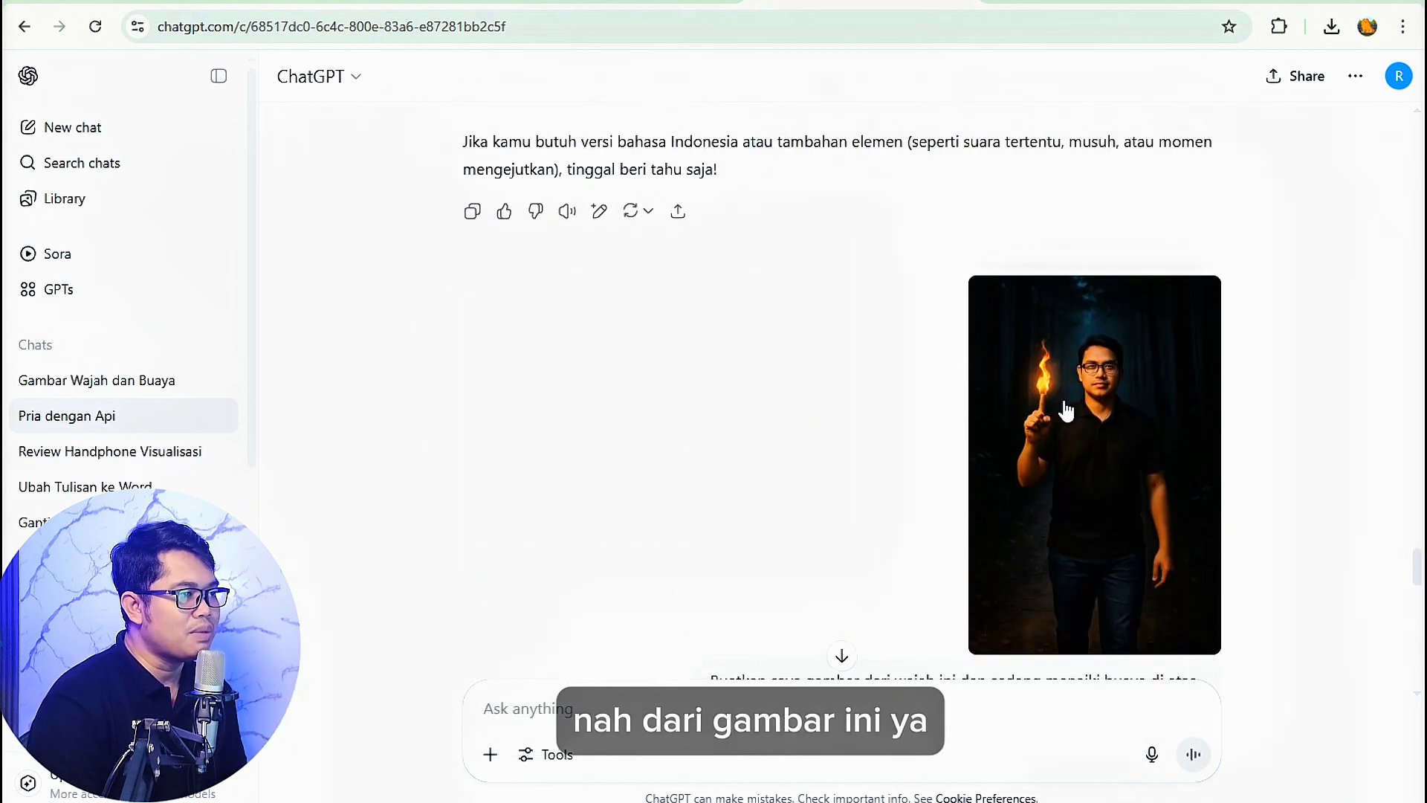
scroll(1065, 409, "up", 2)
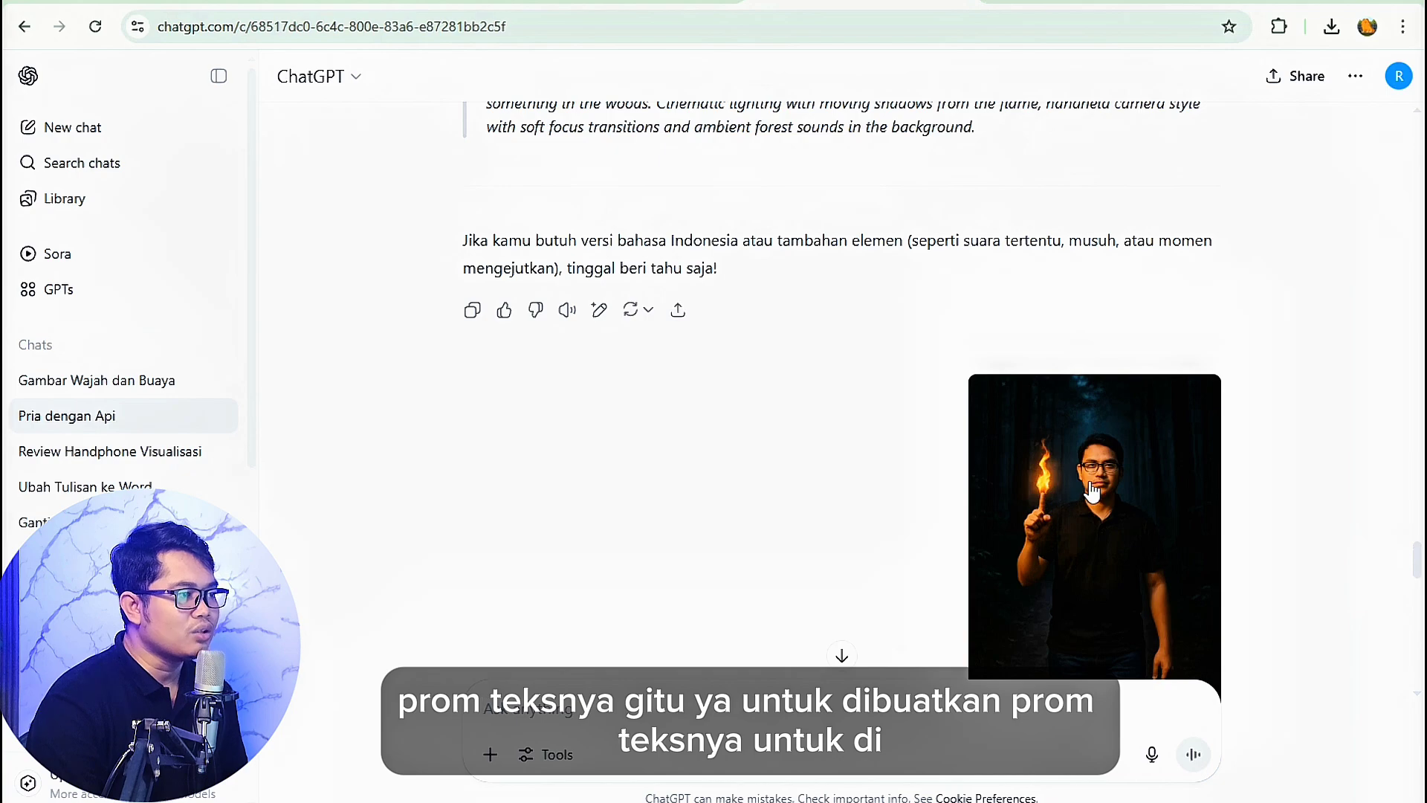
scroll(1089, 487, "down", 10)
scroll(1083, 484, "up", 6)
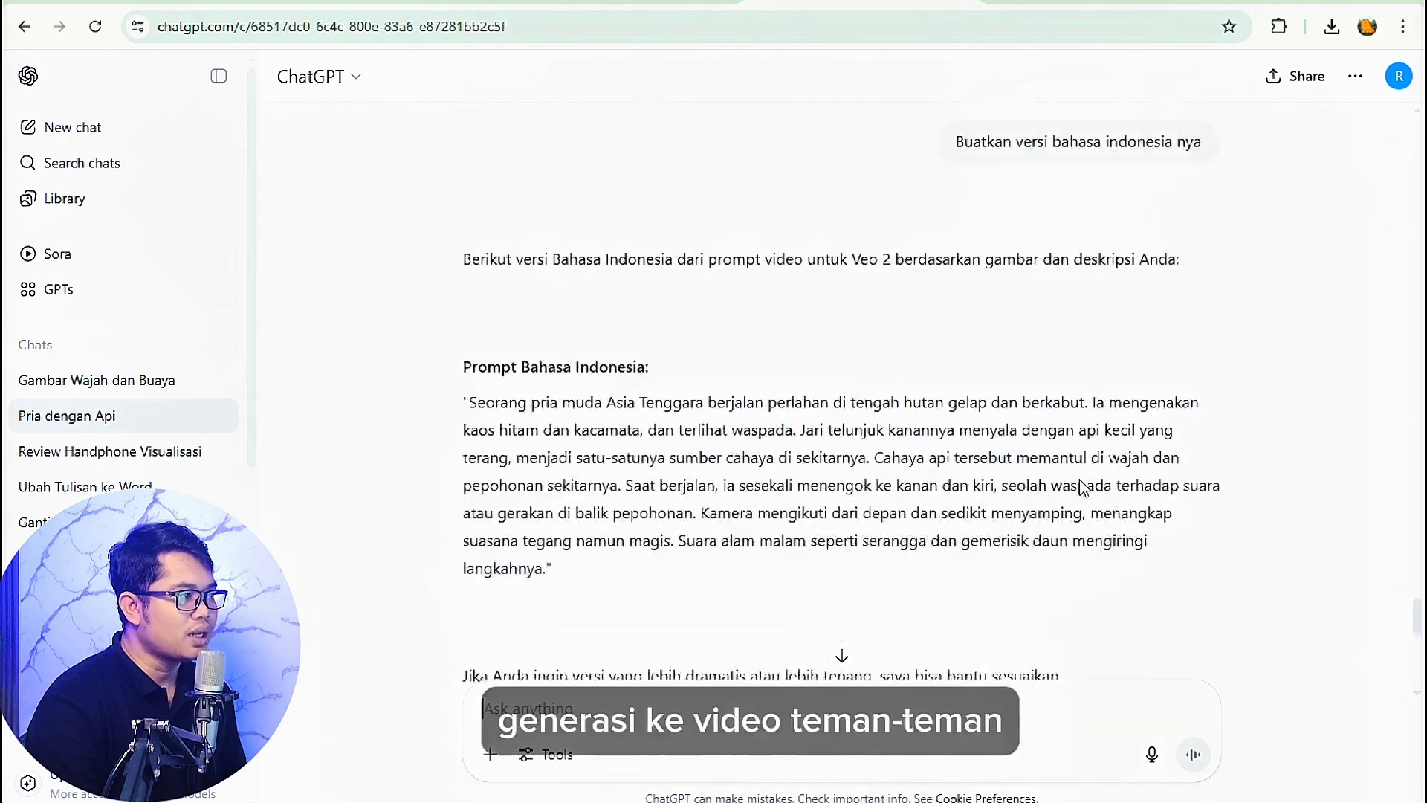
scroll(484, 577, "up", 3)
scroll(618, 503, "down", 4)
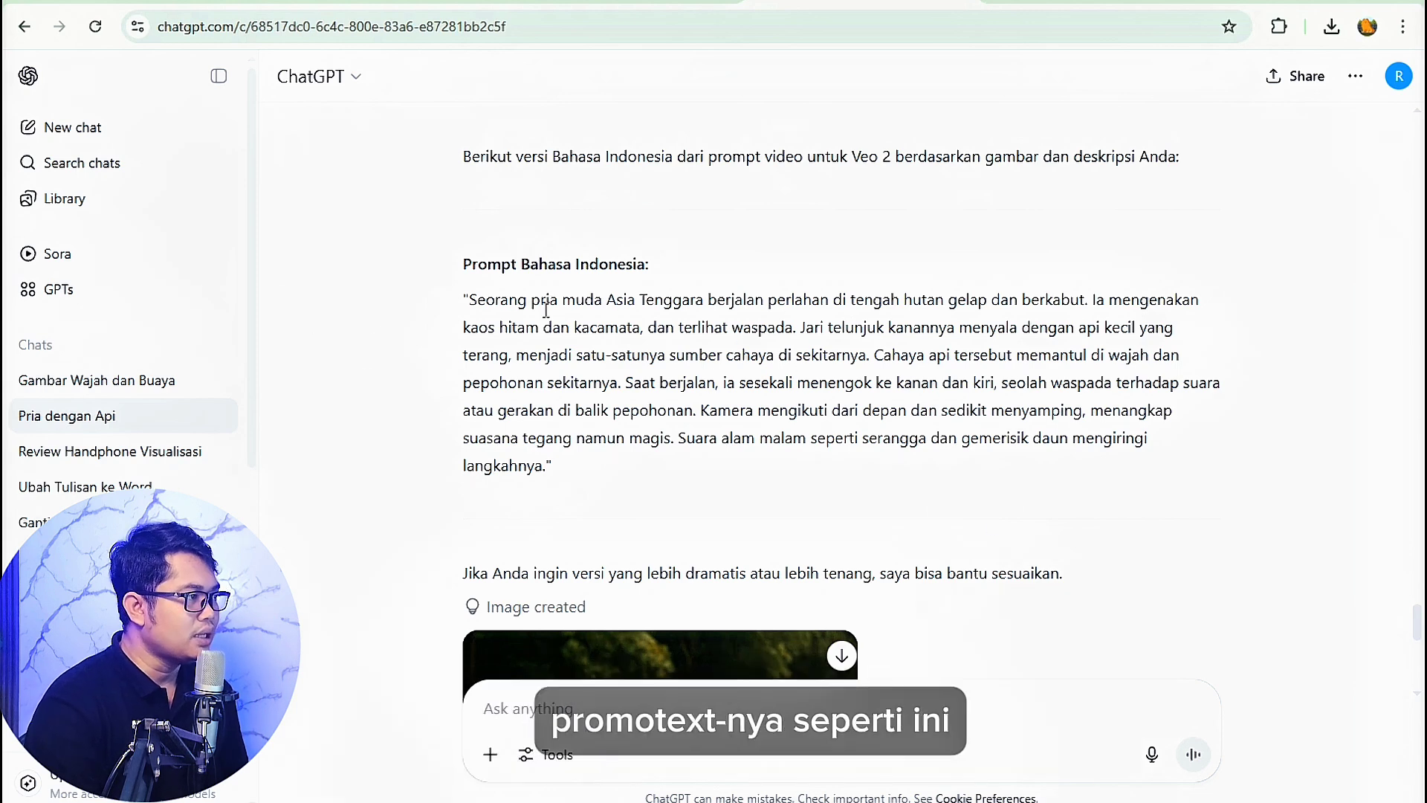
scroll(653, 407, "down", 1)
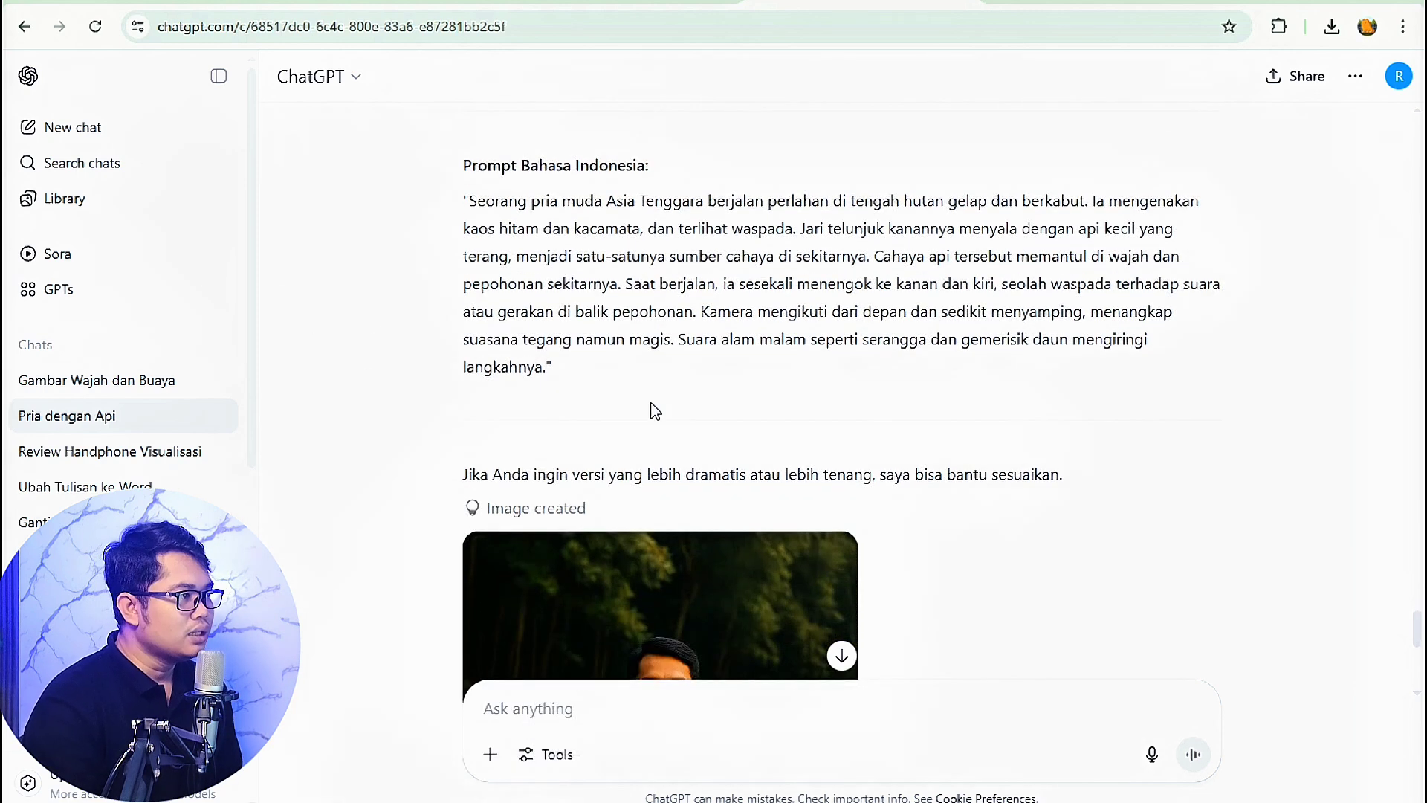
scroll(652, 408, "up", 1)
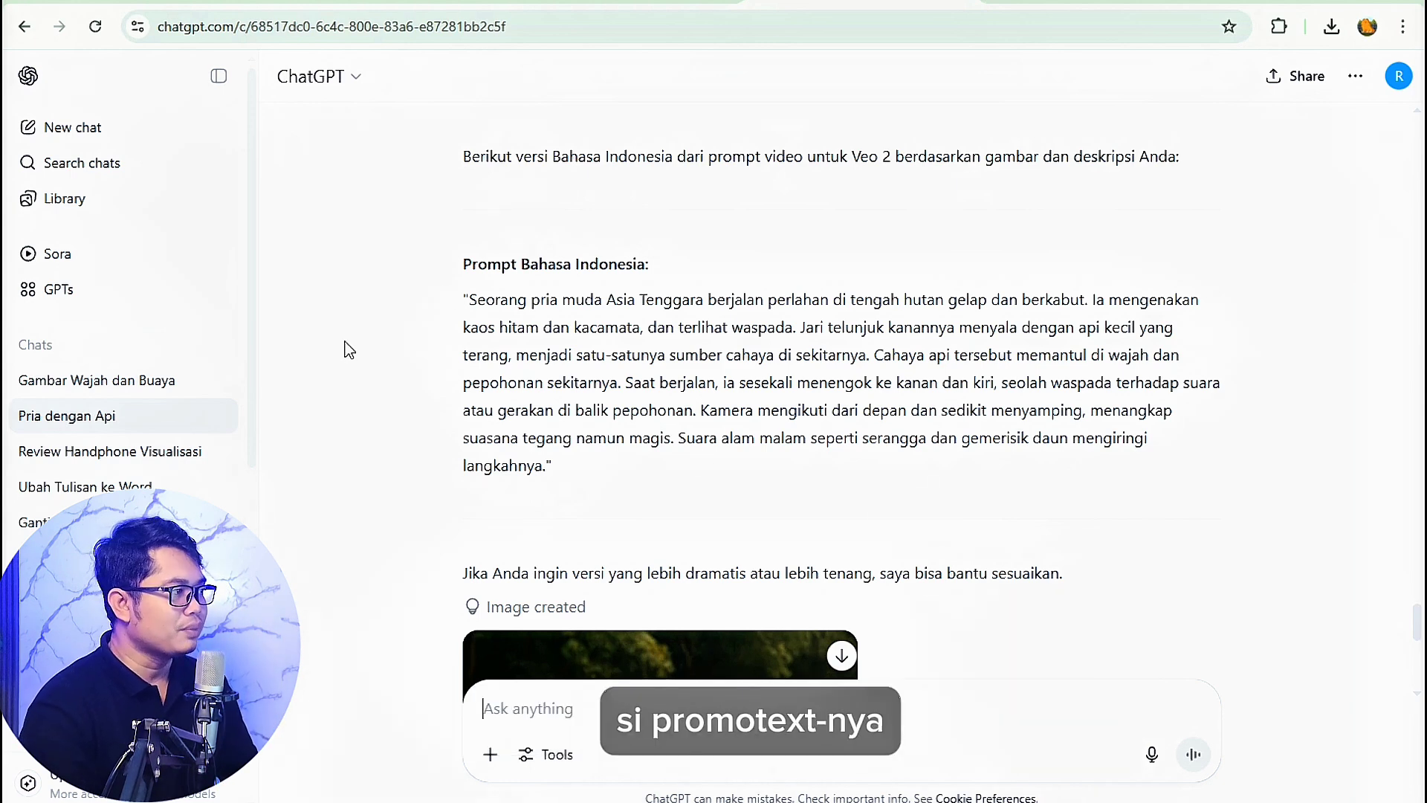
- Copy the full Indonesian prompt, starting "Seorang pria muda Asia Tenggara", and paste it as the video description in Google AI Studio
left_click_drag(463, 304, 701, 470)
key("ctrl+c")
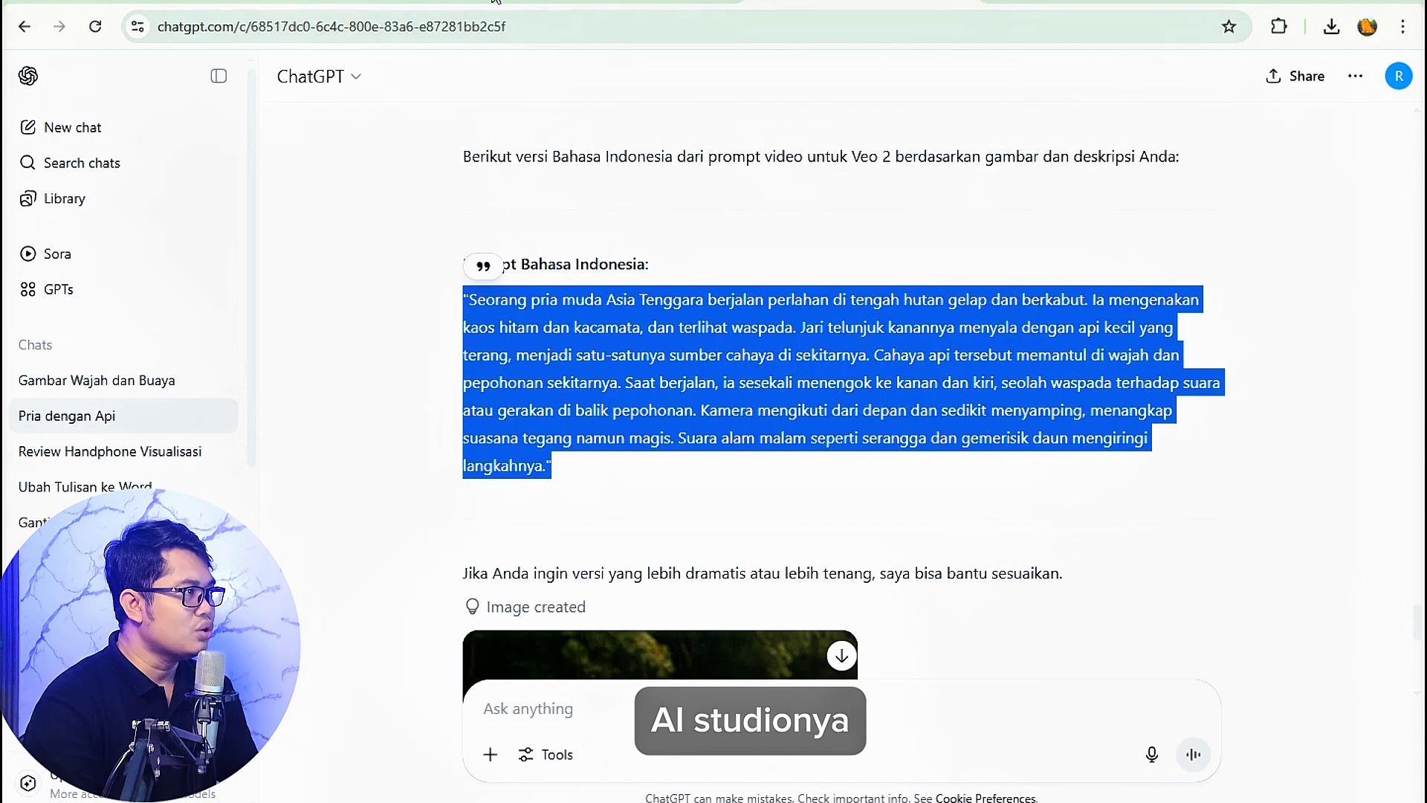
left_click(578, 2)
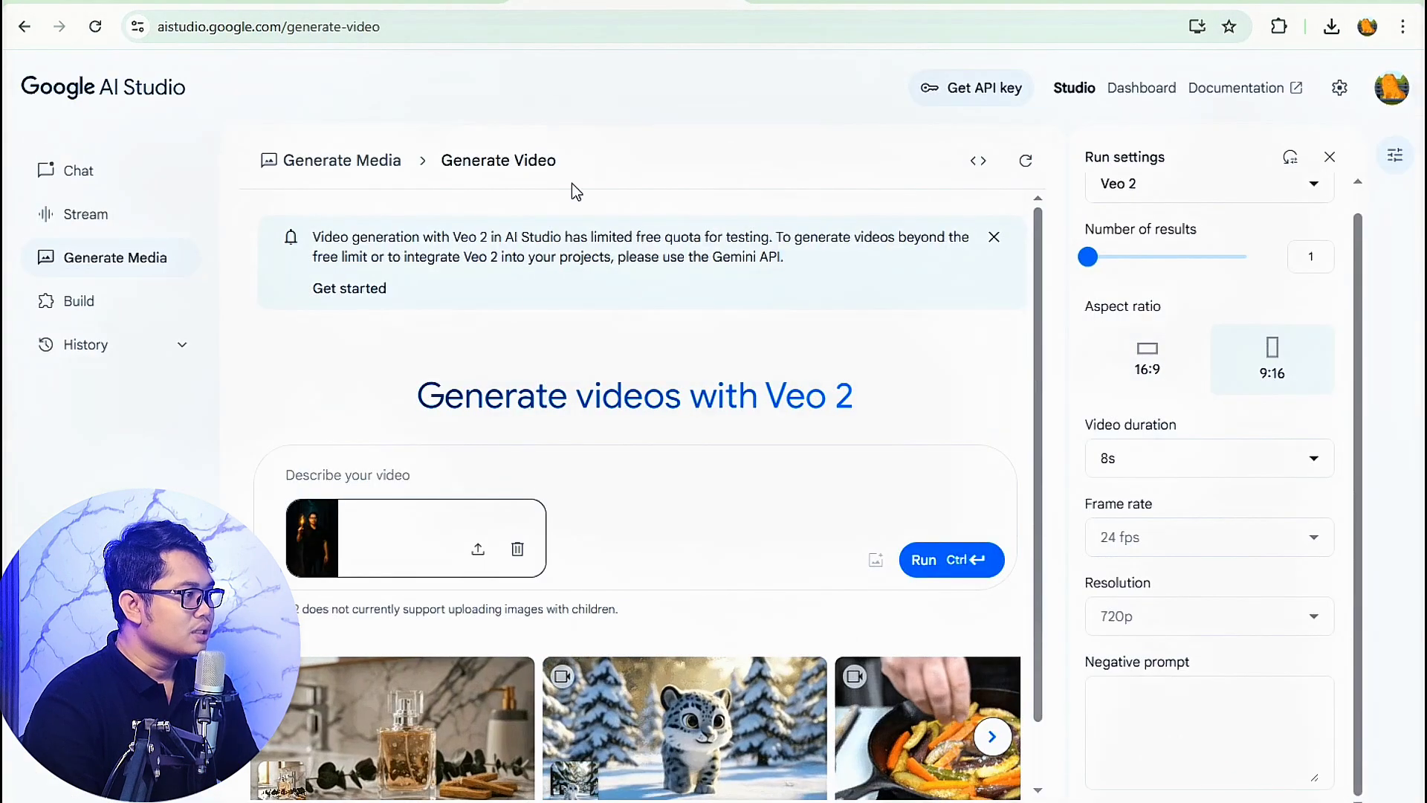
left_click(490, 471)
key("ctrl+v")
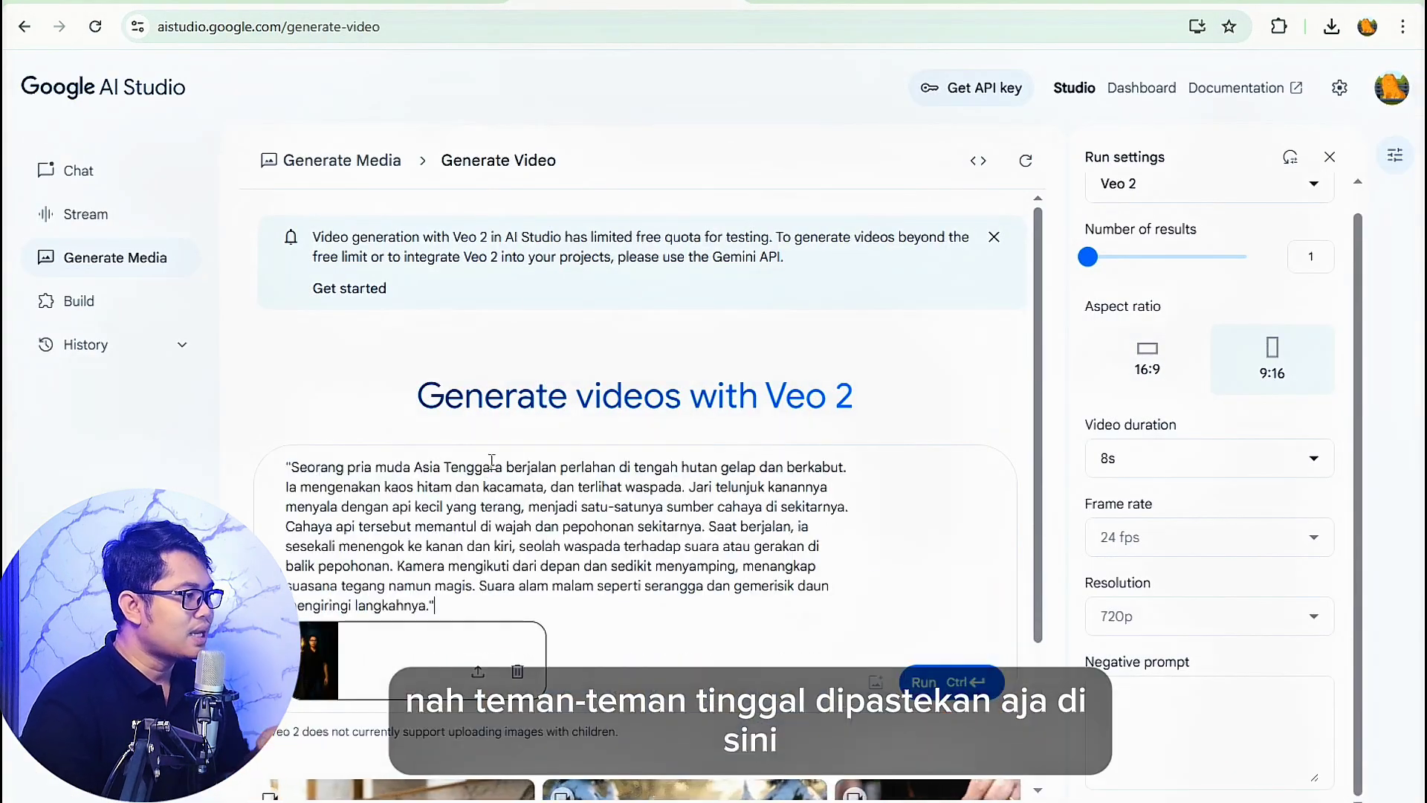
- Replace "Asia" with "Indonesia" in the opening sentence of the video prompt
scroll(634, 576, "down", 2)
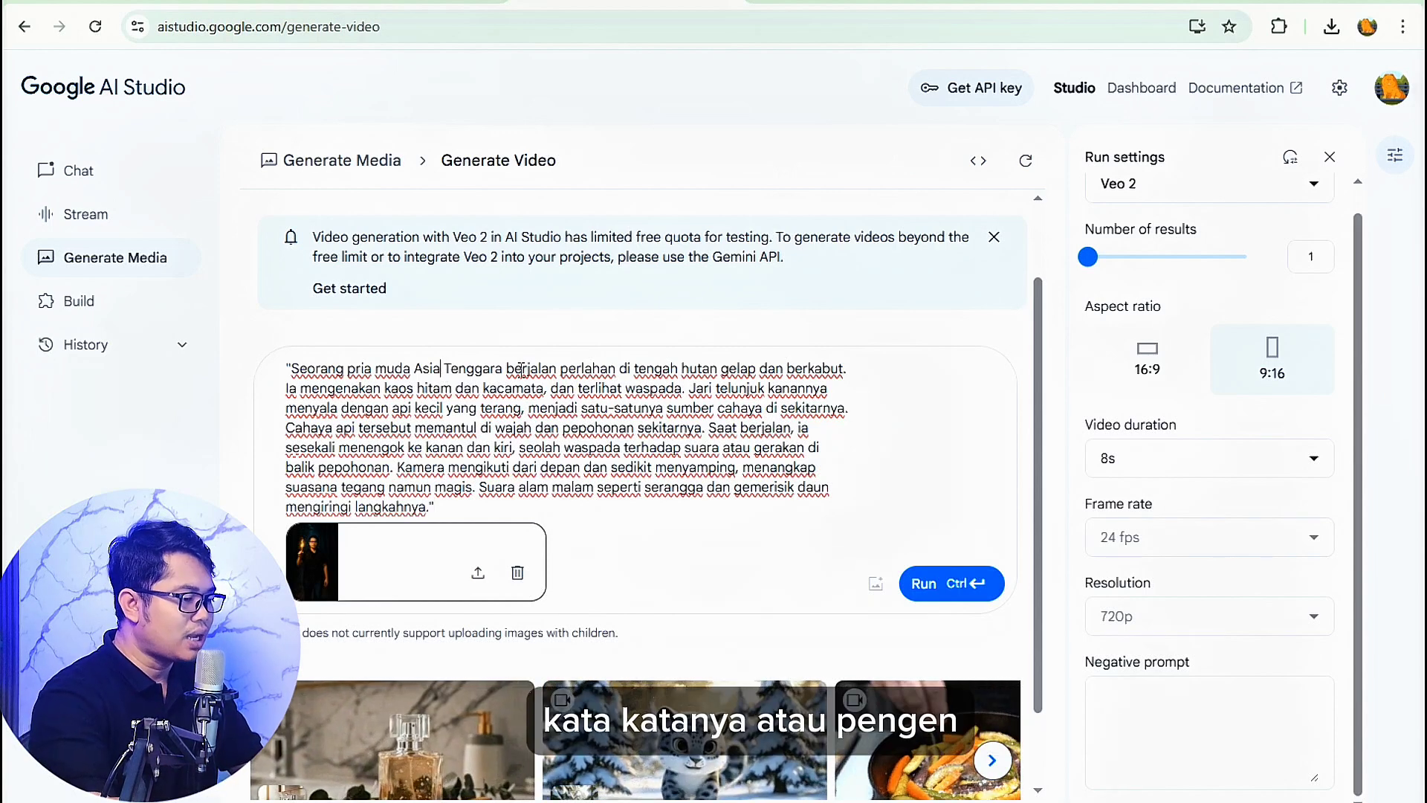
key("BackSpace")
key("BackSpace")
key("BackSpace")
key("BackSpace")
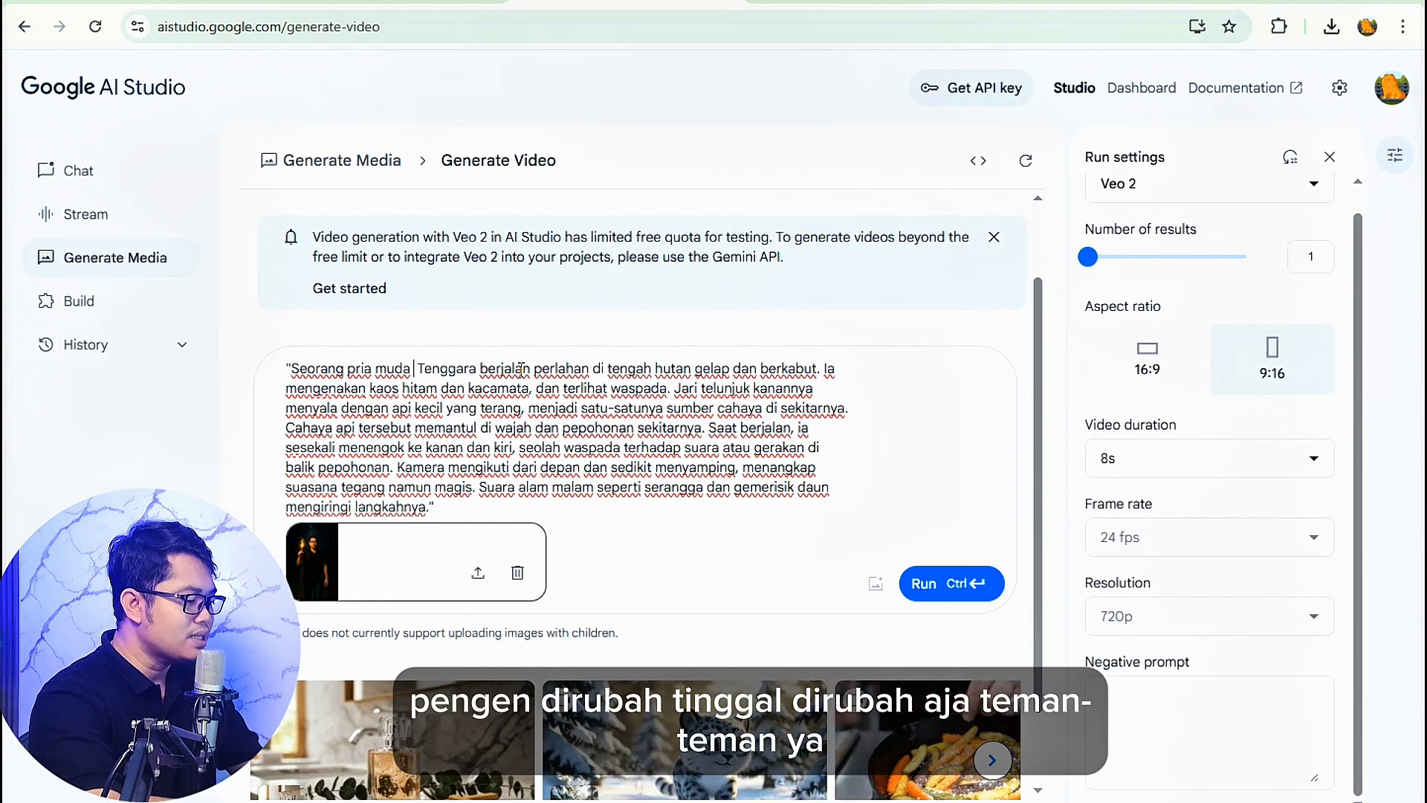
type("Indone")
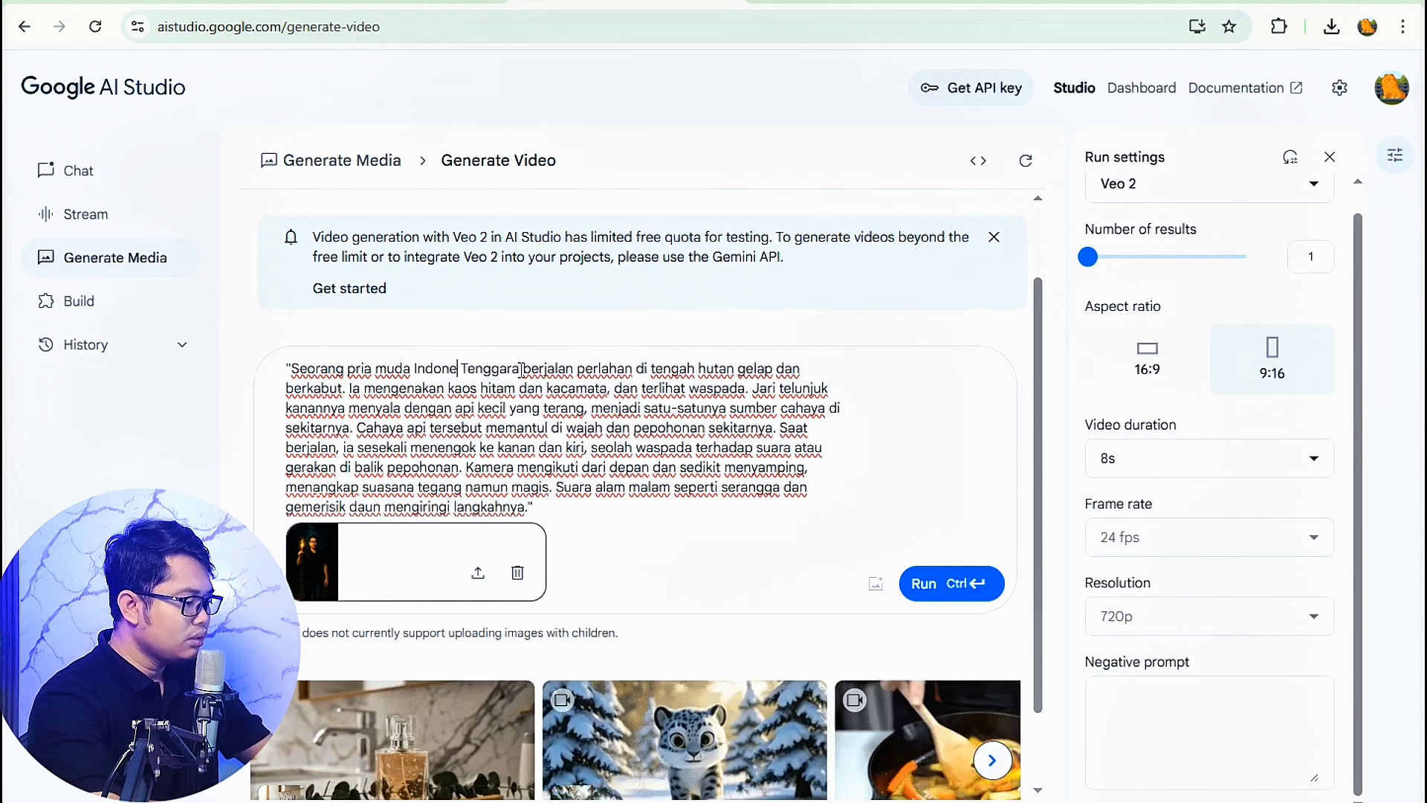
type("ia")
key("BackSpace")
key("BackSpace")
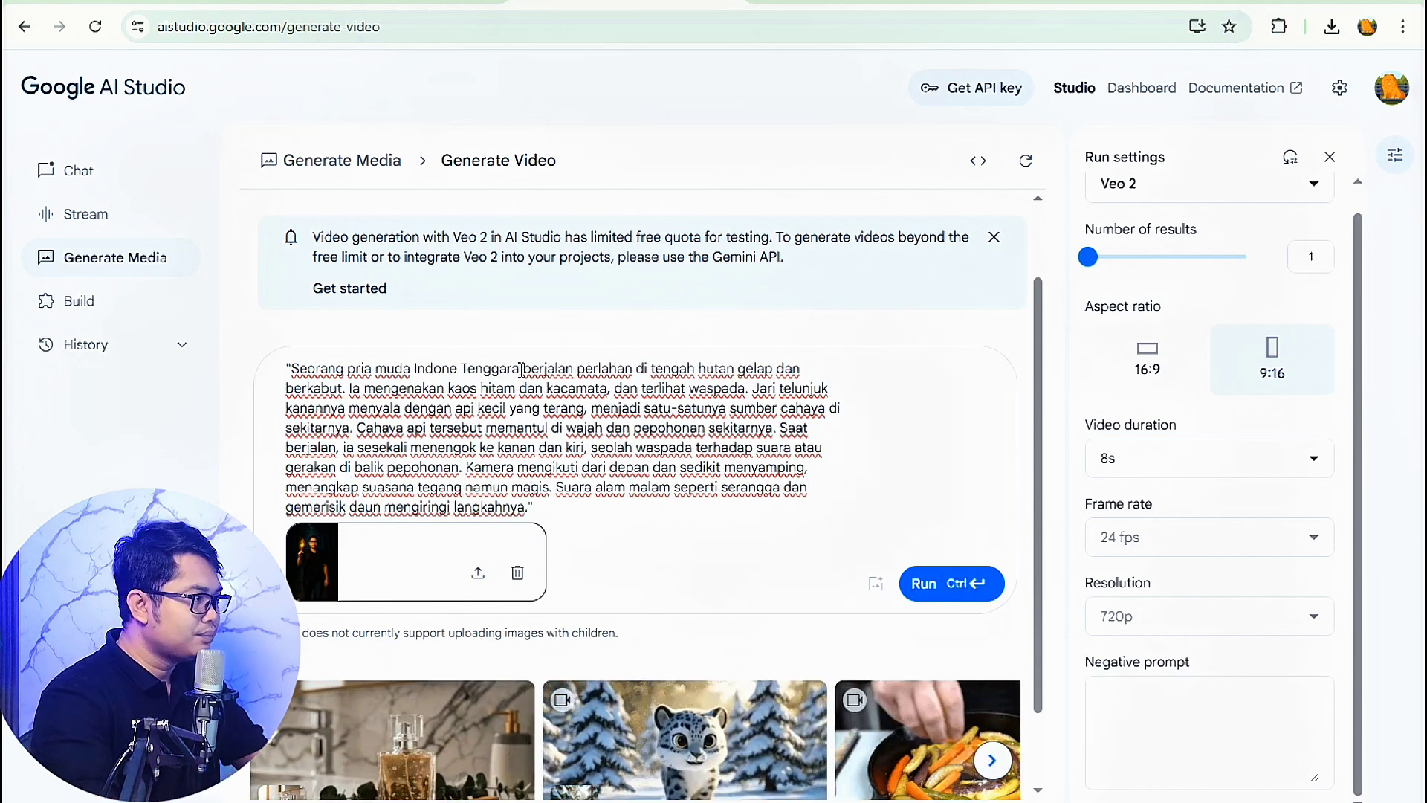
type("sia")
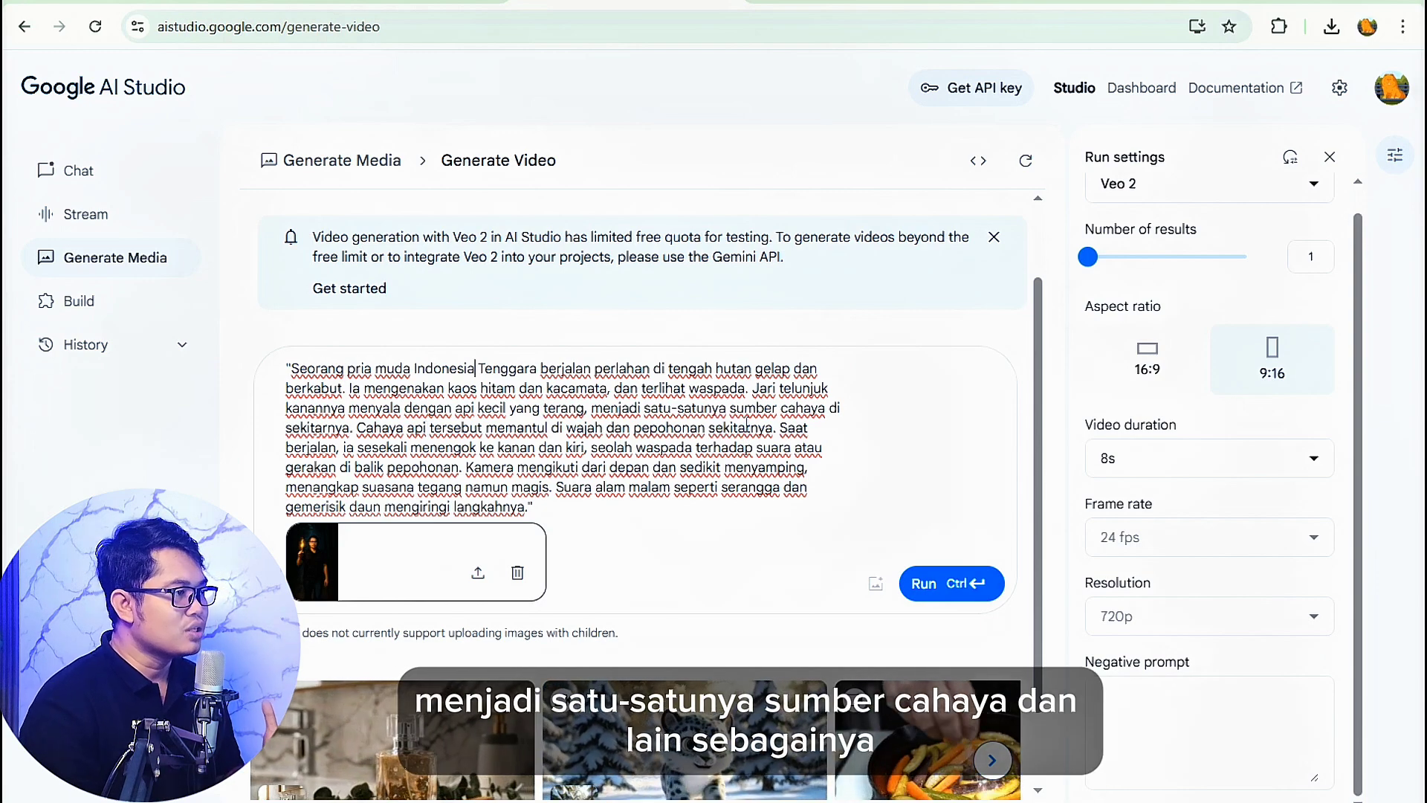
- Run the video generation with the edited prompt and the uploaded reference image
scroll(638, 430, "up", 2)
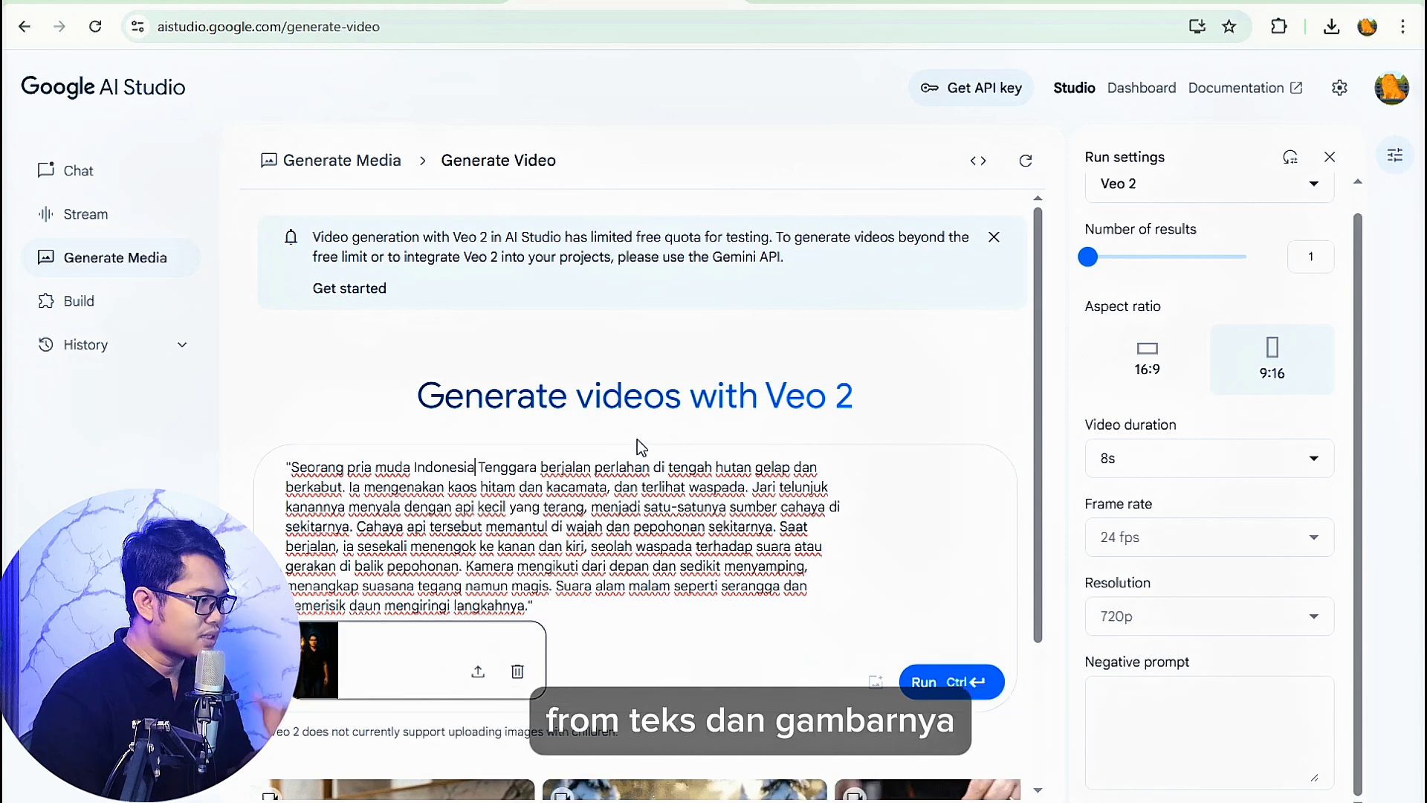
scroll(638, 439, "down", 2)
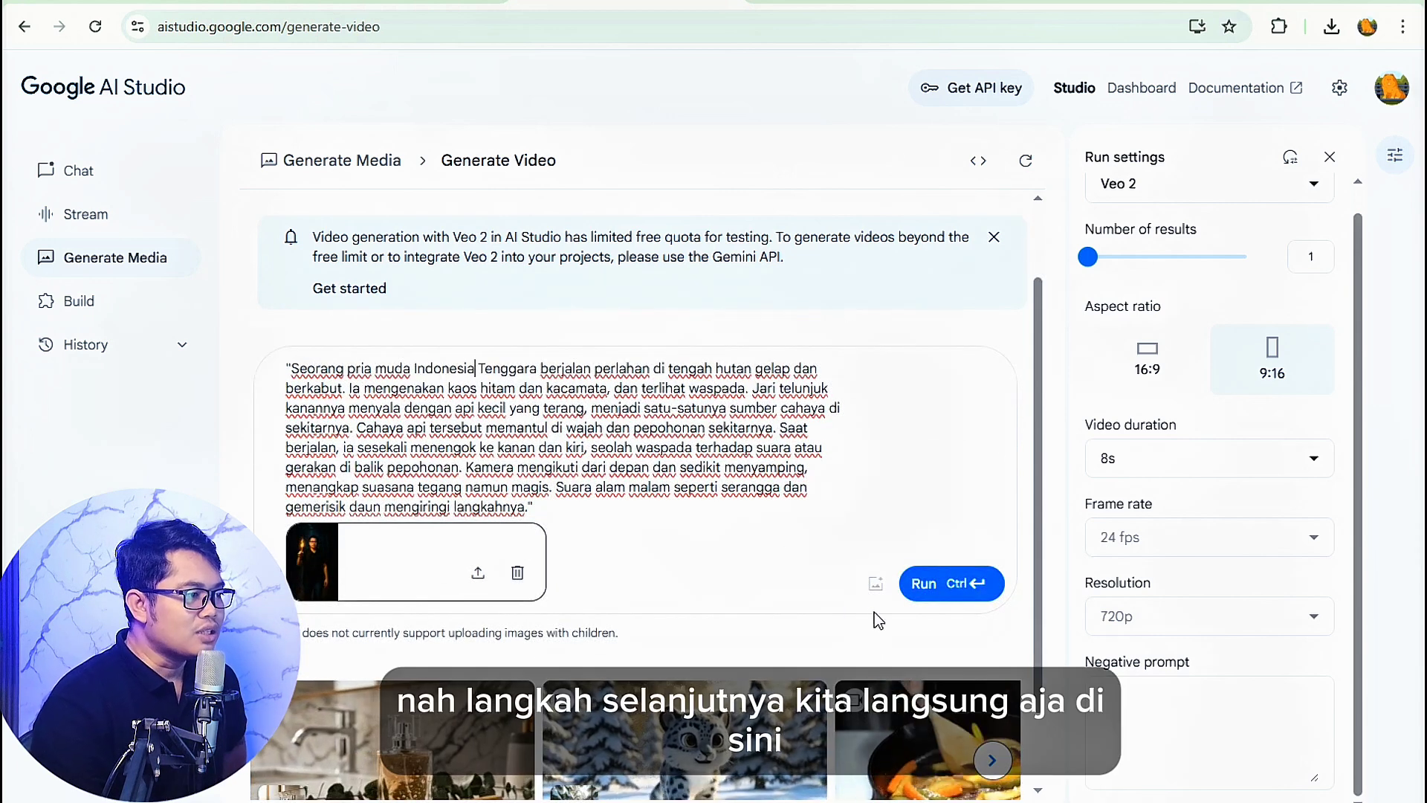
left_click(946, 591)
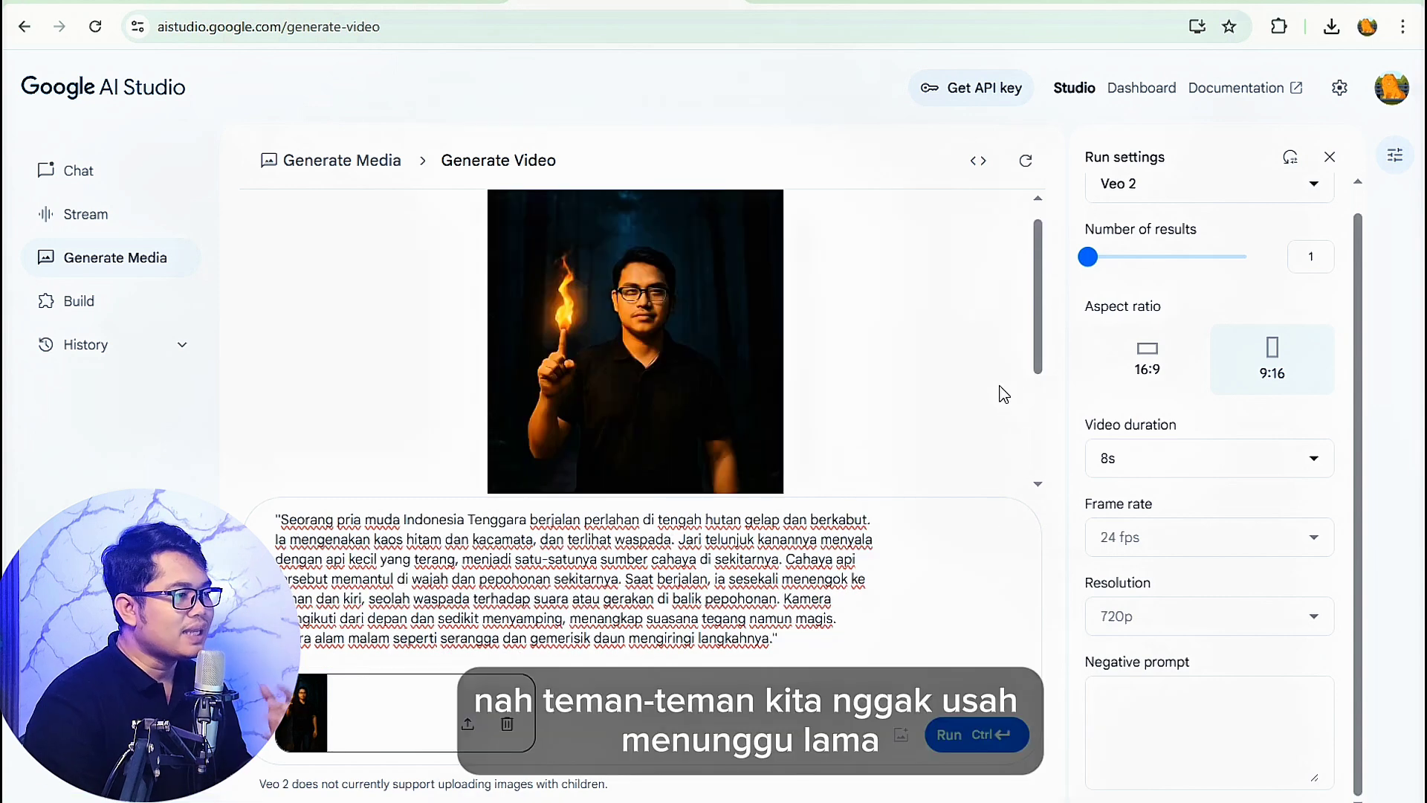
- Play the generated video and examine the man's walk, the finger flame and the forest from head to feet
left_click(1038, 484)
left_click(1038, 484)
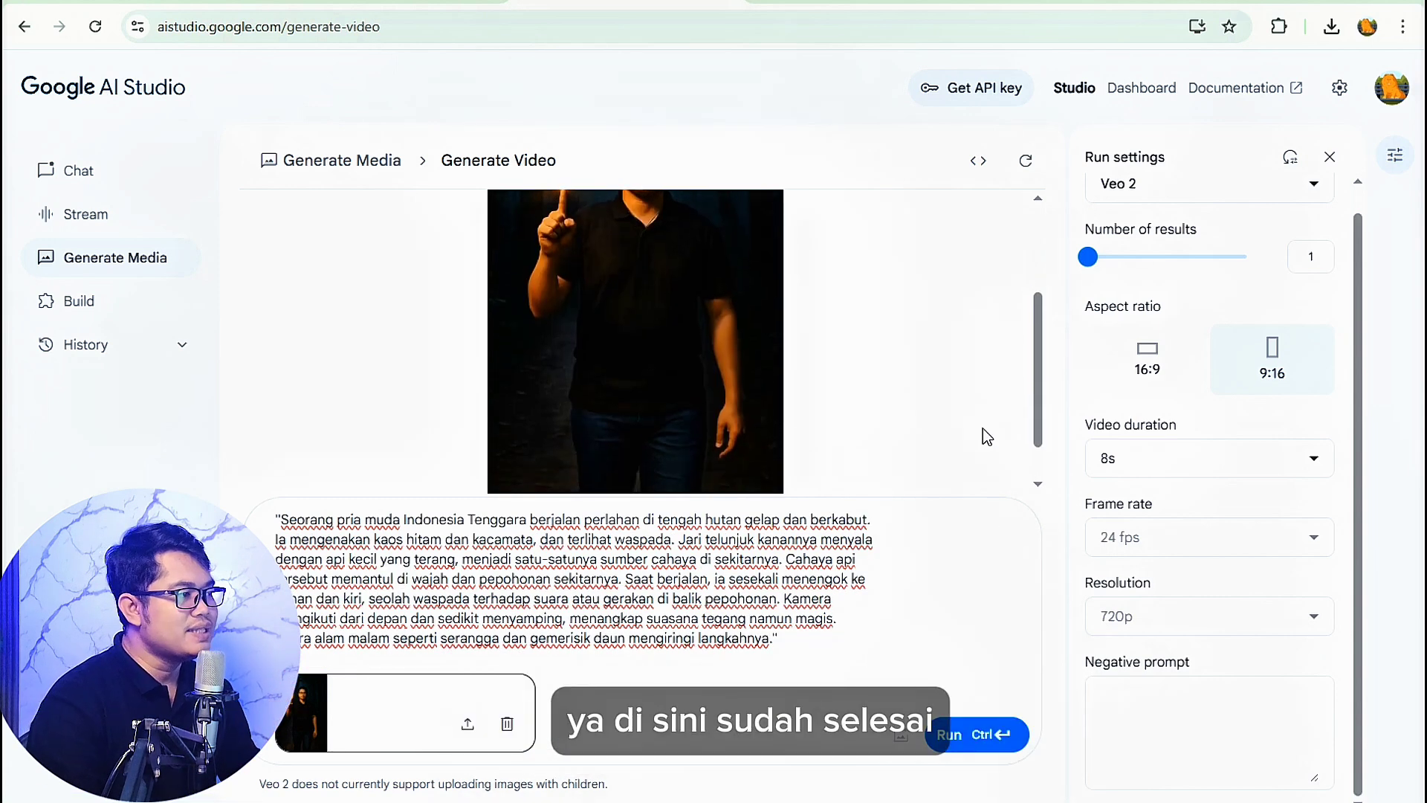
scroll(982, 430, "up", 3)
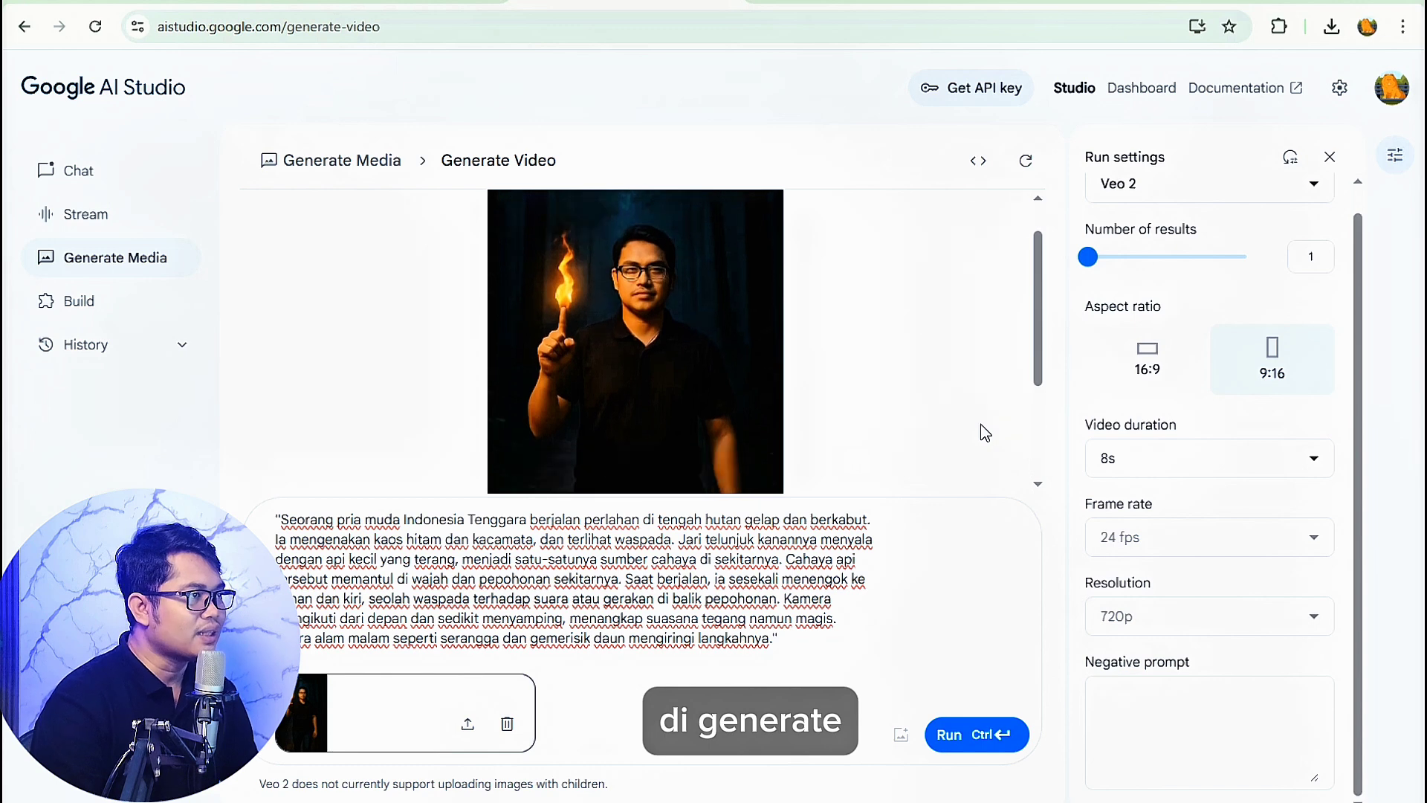
scroll(983, 431, "down", 3)
scroll(982, 431, "up", 3)
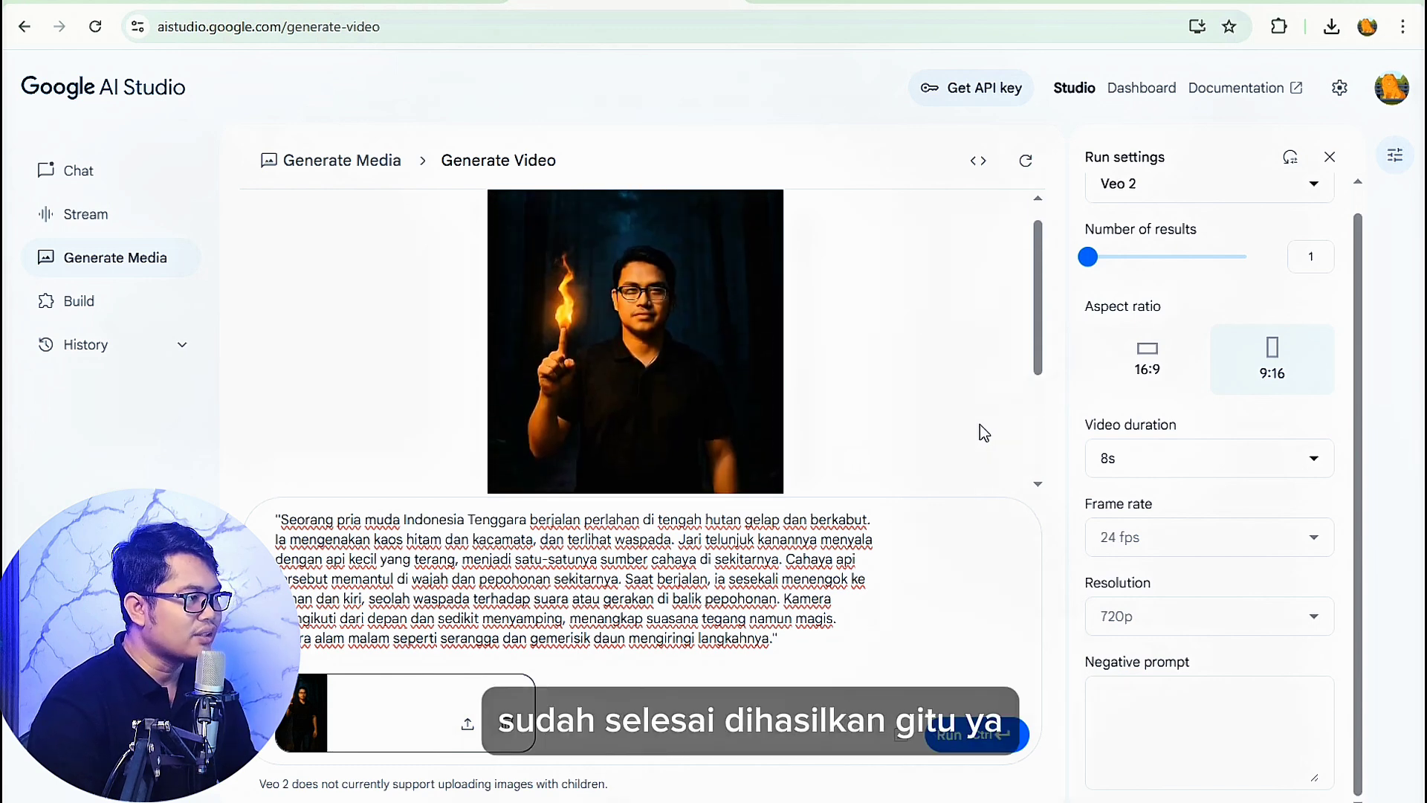
scroll(982, 431, "down", 3)
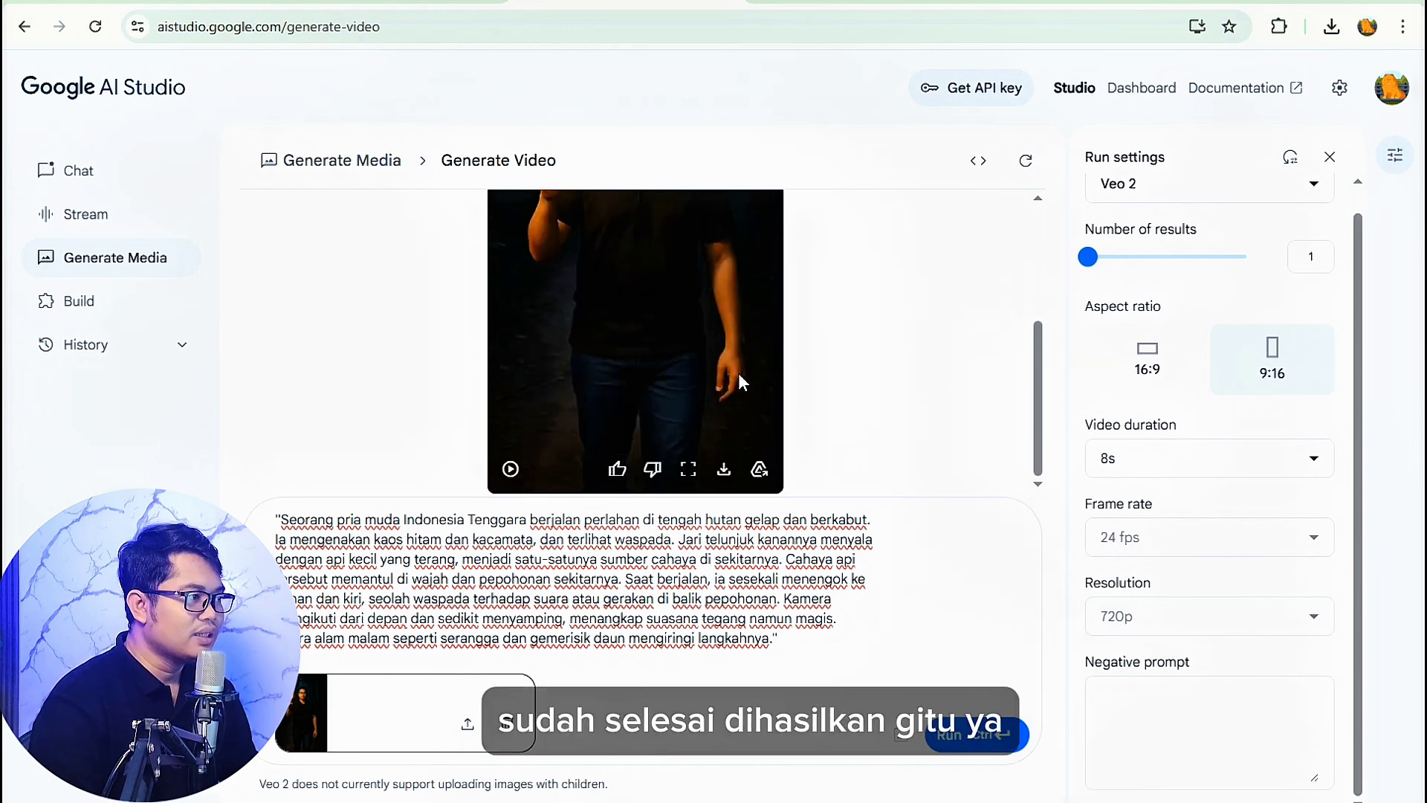
left_click(525, 477)
scroll(711, 412, "up", 3)
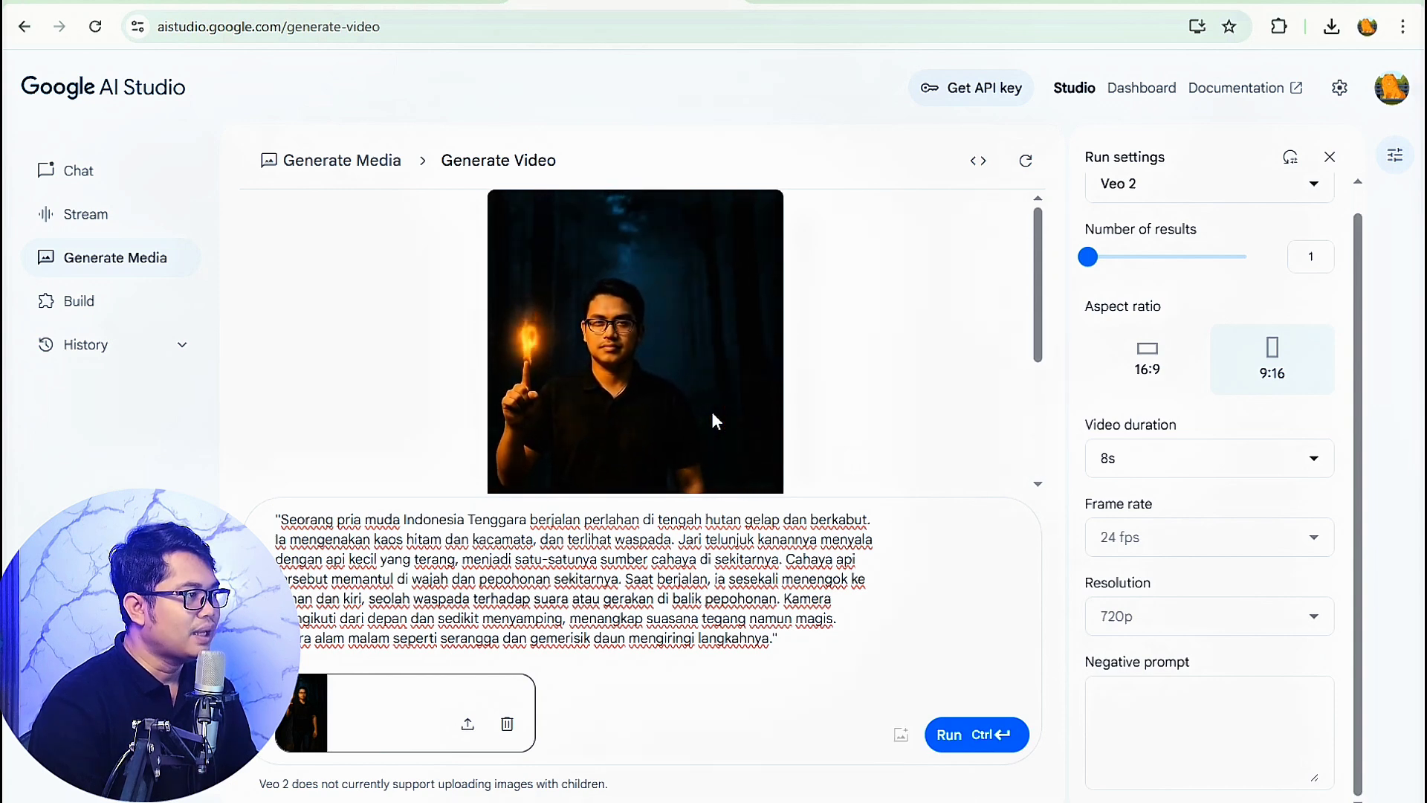
scroll(712, 412, "down", 1)
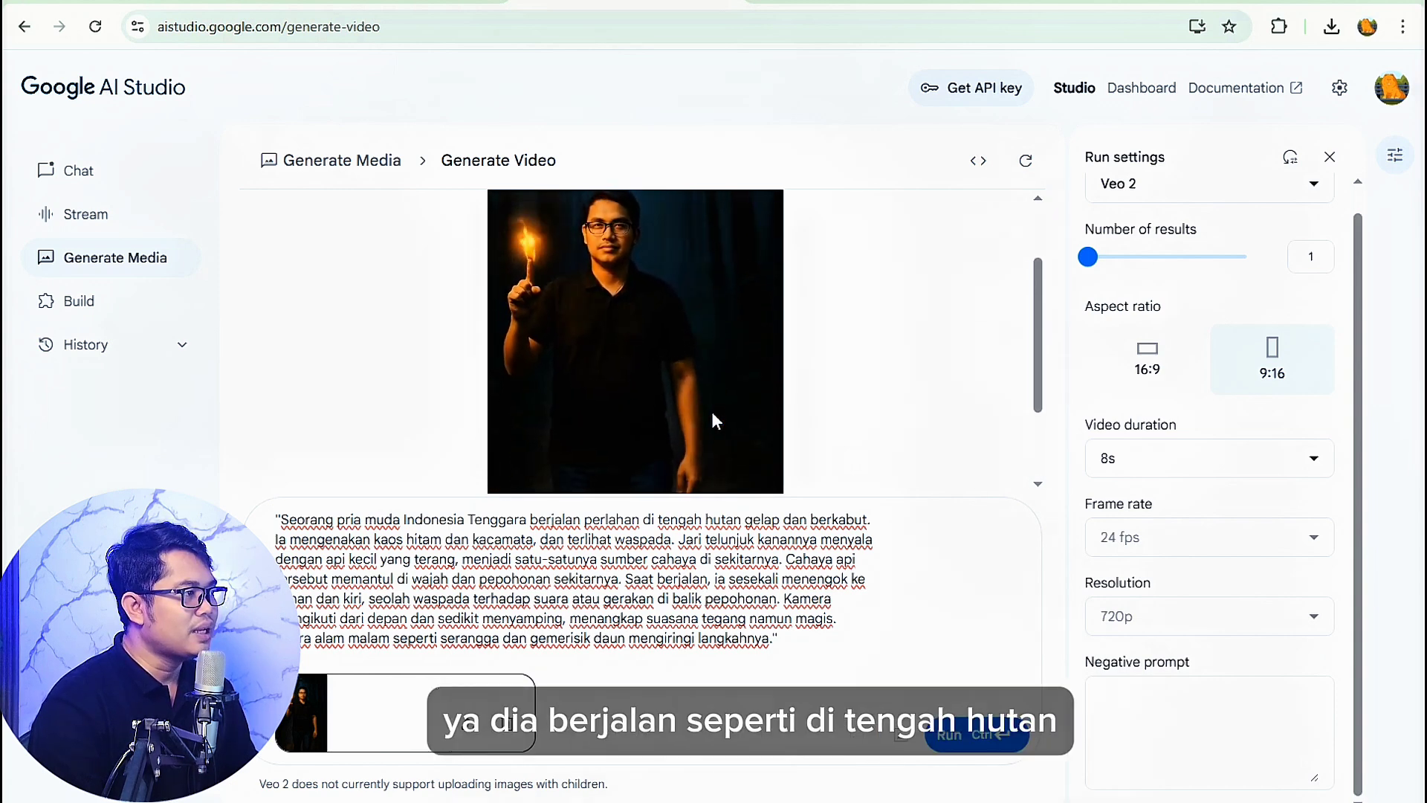
scroll(711, 414, "up", 1)
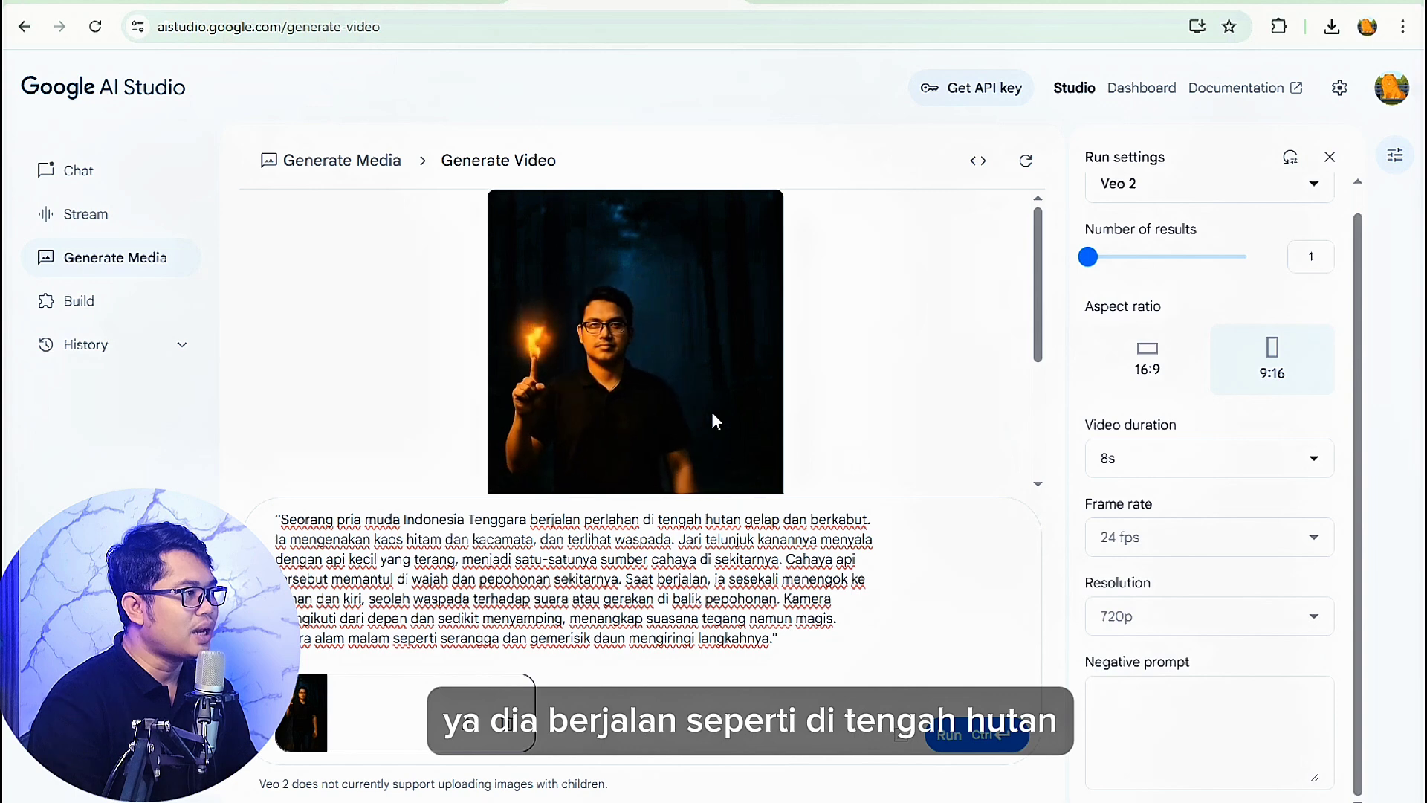
scroll(711, 412, "down", 2)
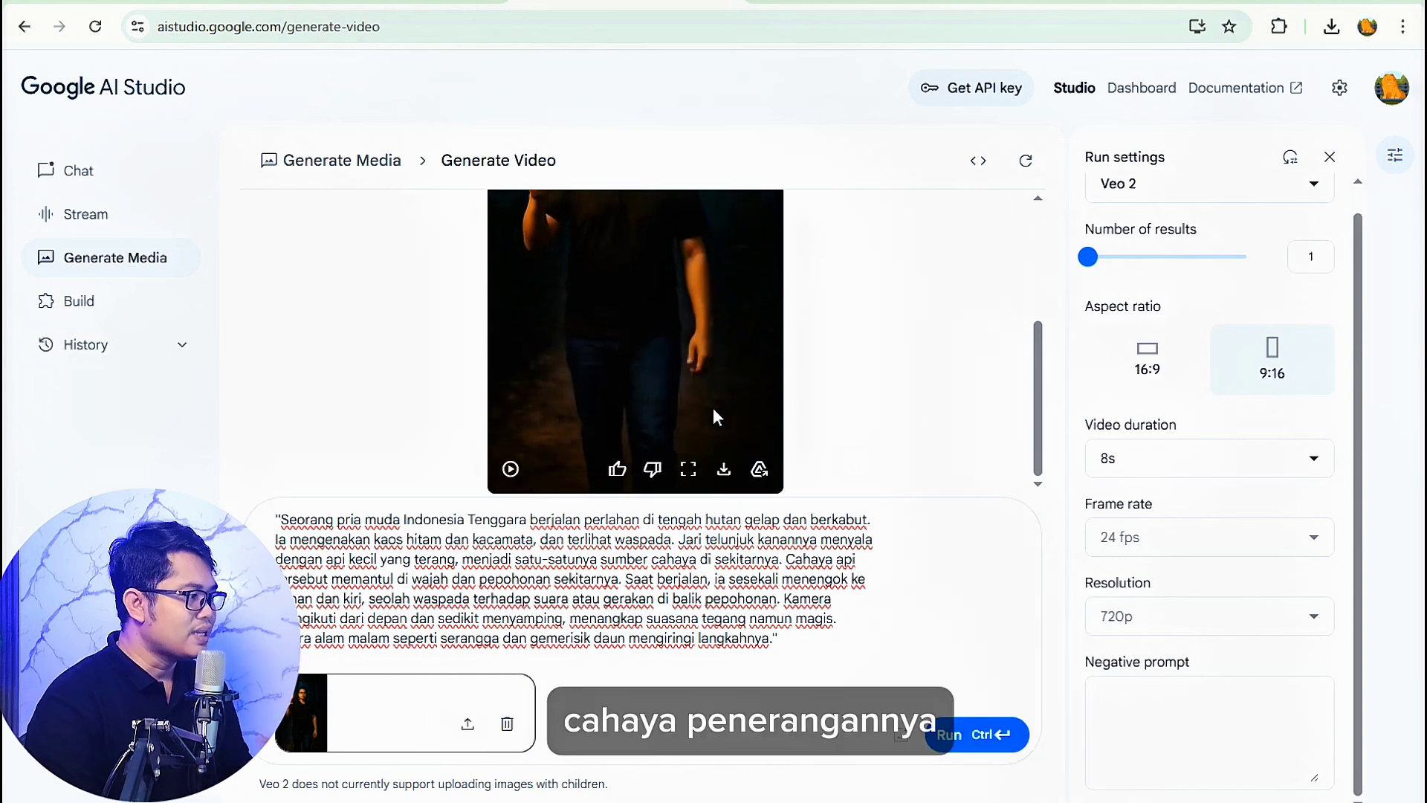
scroll(836, 431, "up", 2)
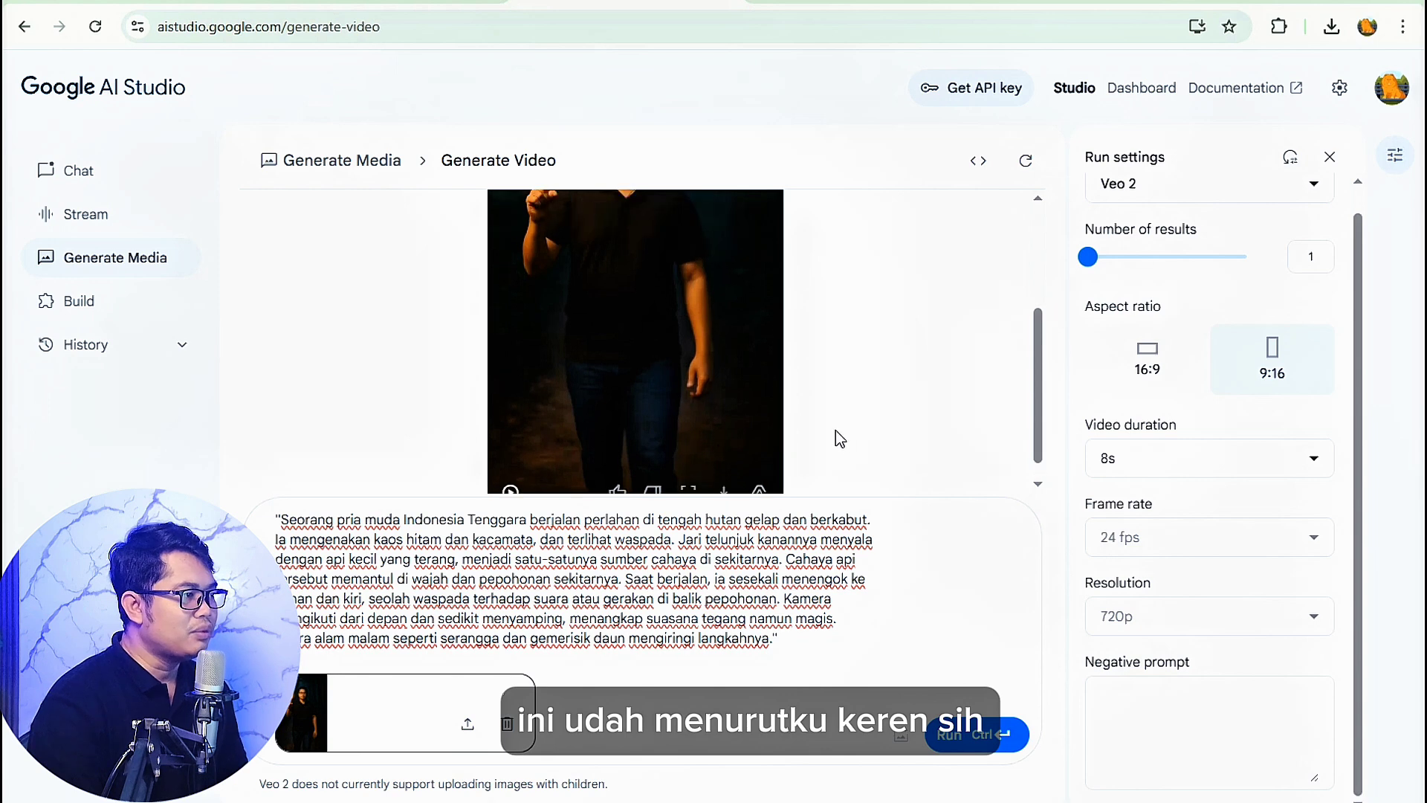
scroll(836, 429, "up", 2)
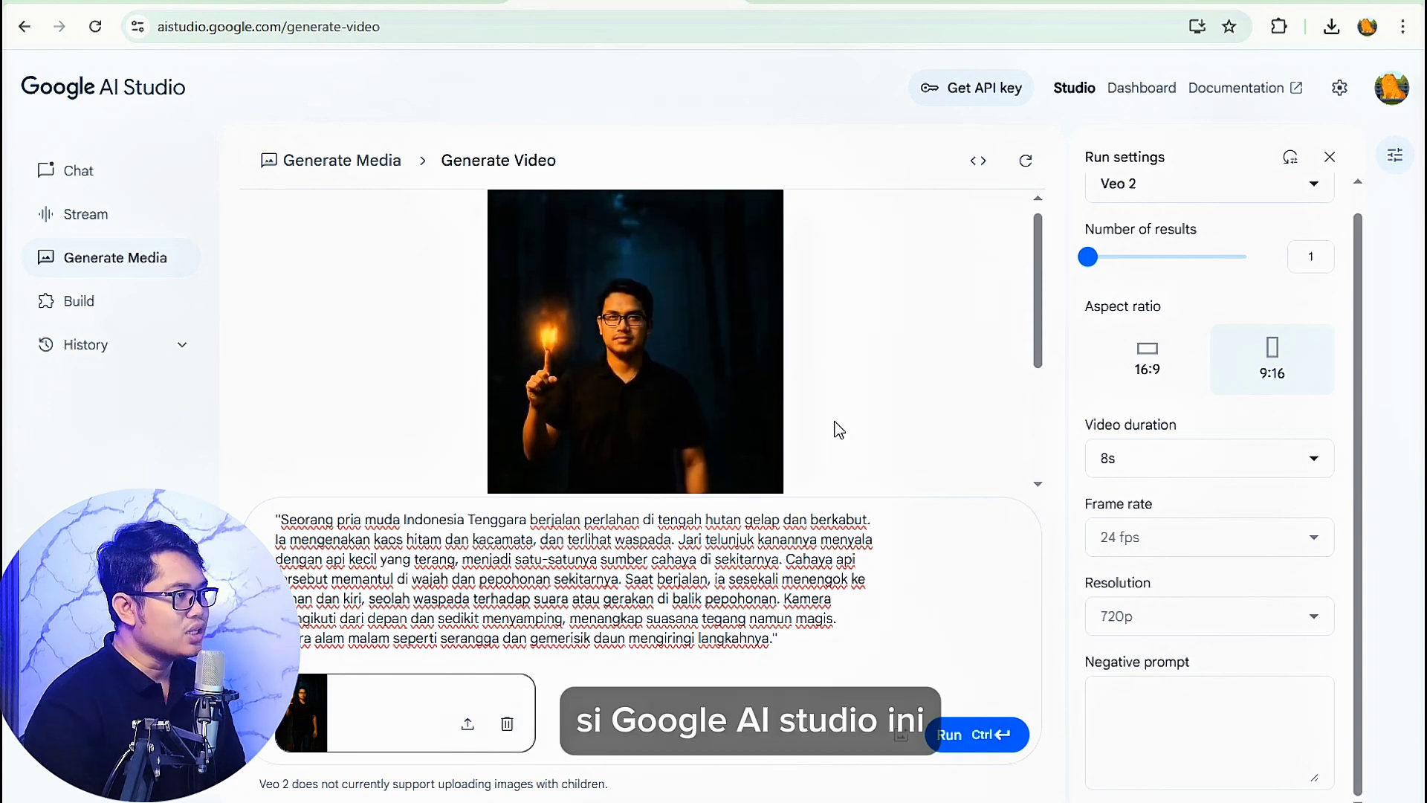
scroll(835, 430, "down", 5)
scroll(695, 439, "up", 3)
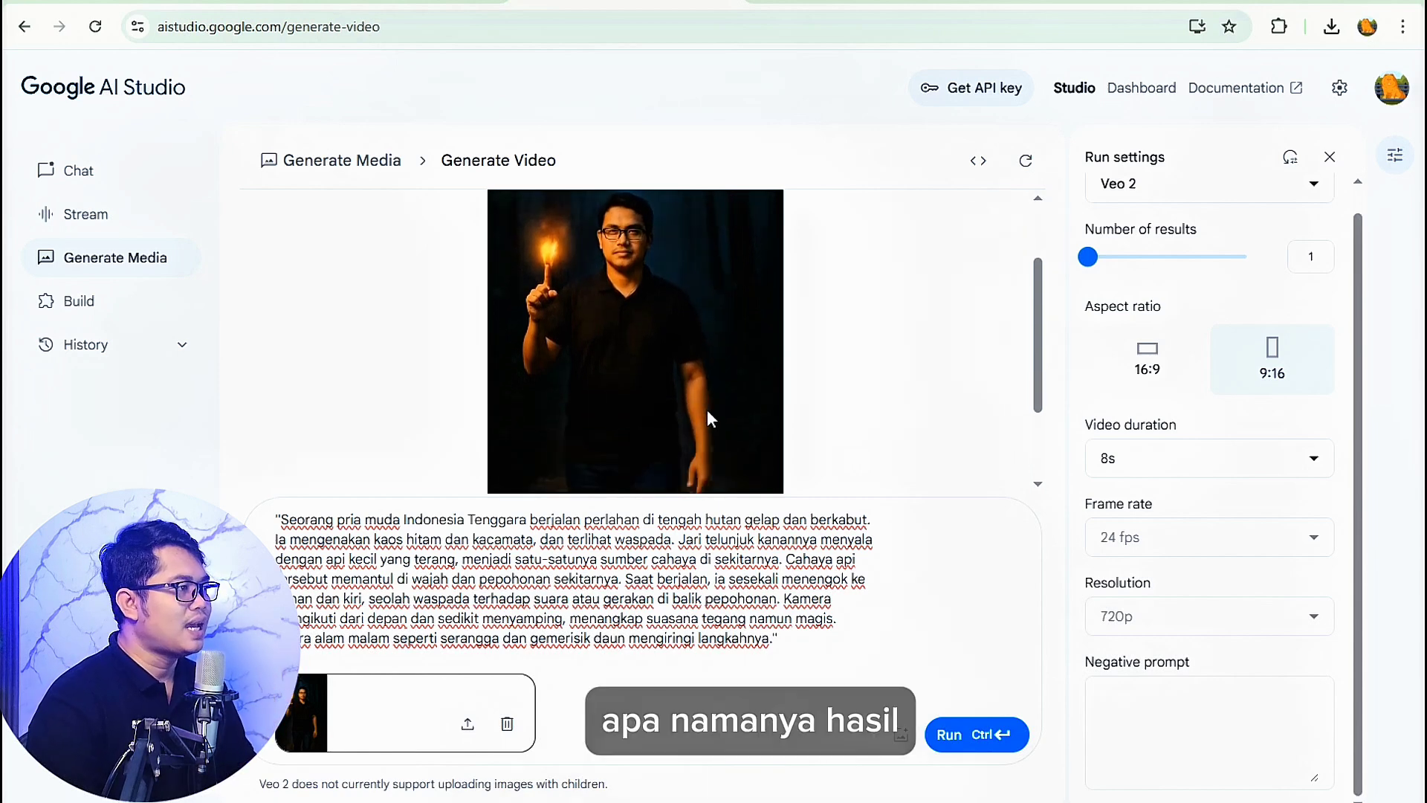
scroll(707, 409, "down", 3)
scroll(703, 408, "up", 3)
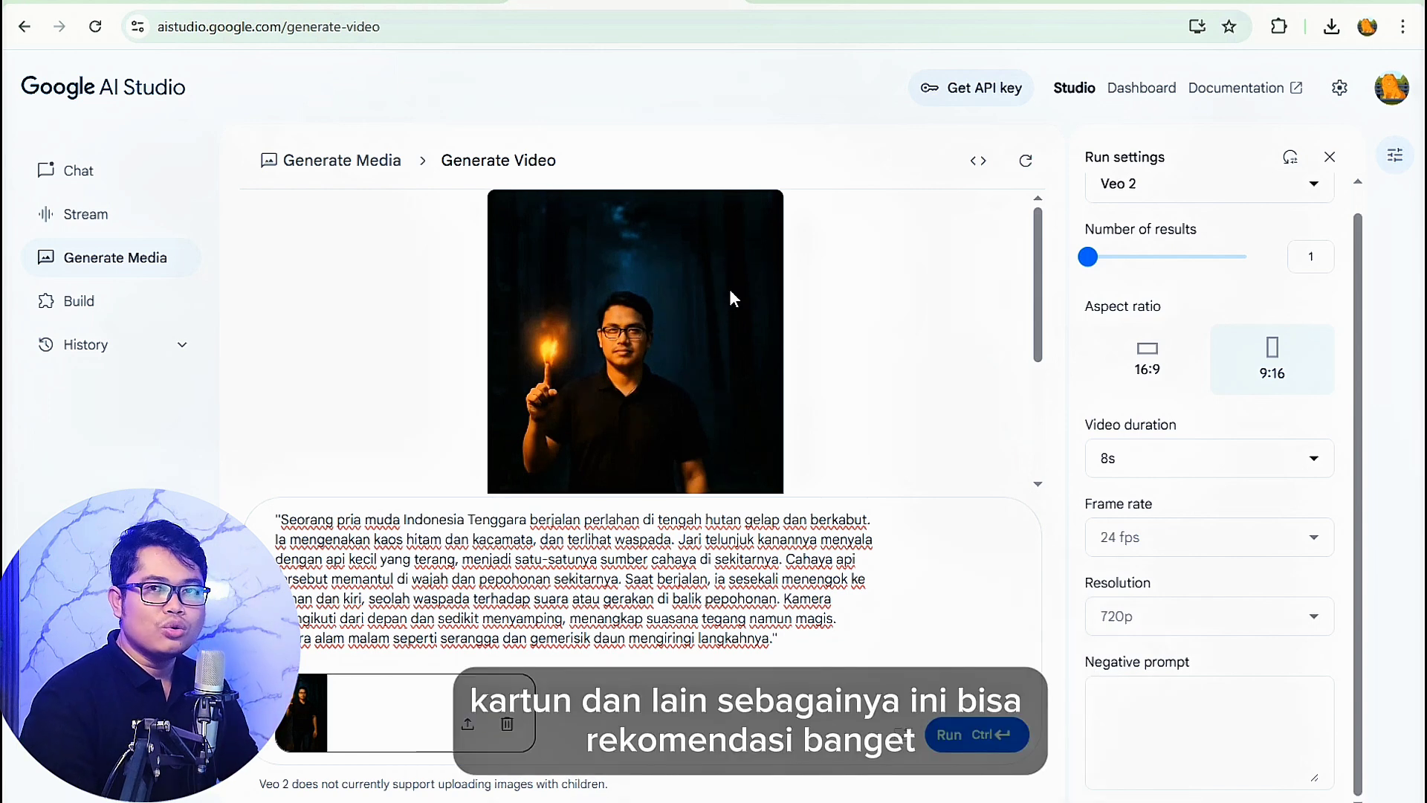
- Download the generated video of the man with the flame
scroll(729, 289, "down", 4)
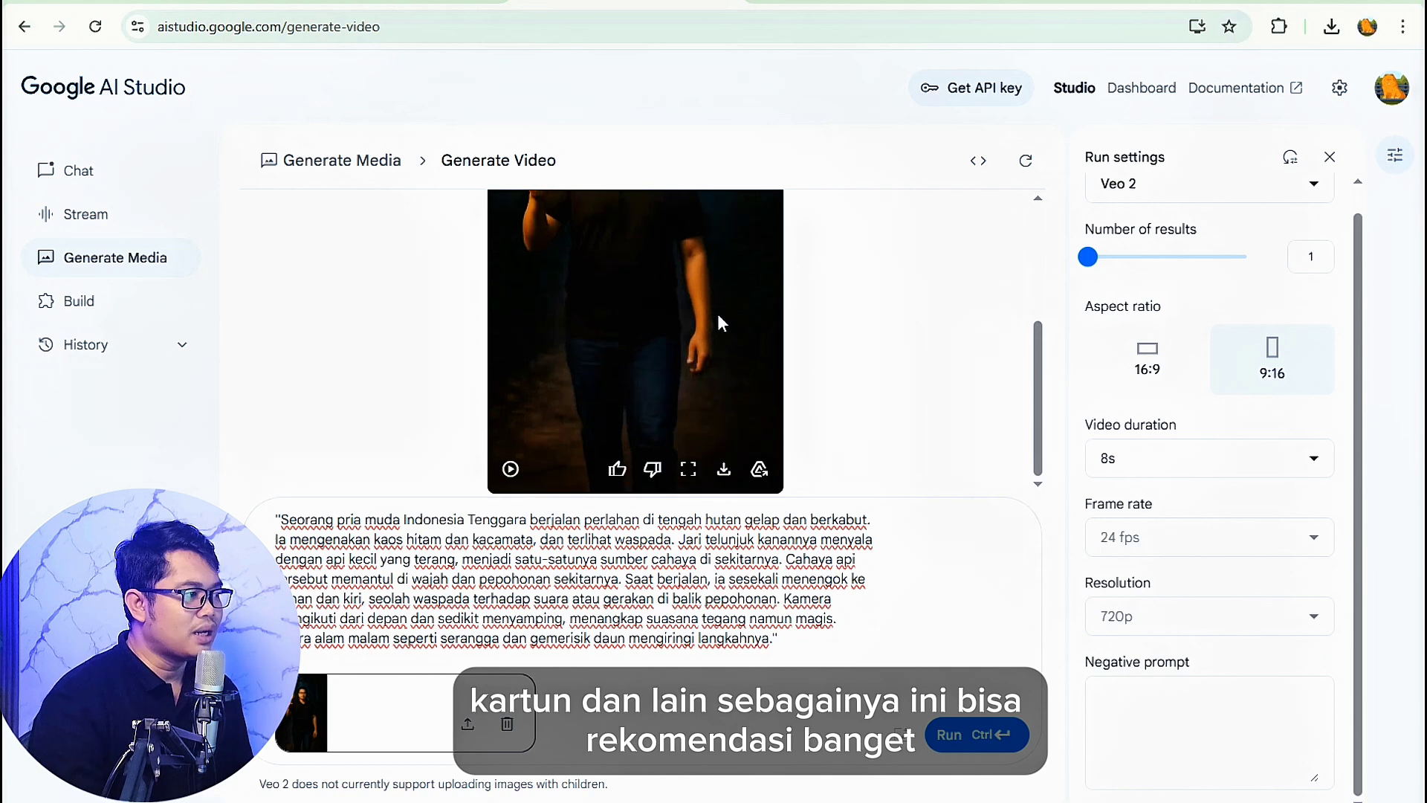
left_click(723, 472)
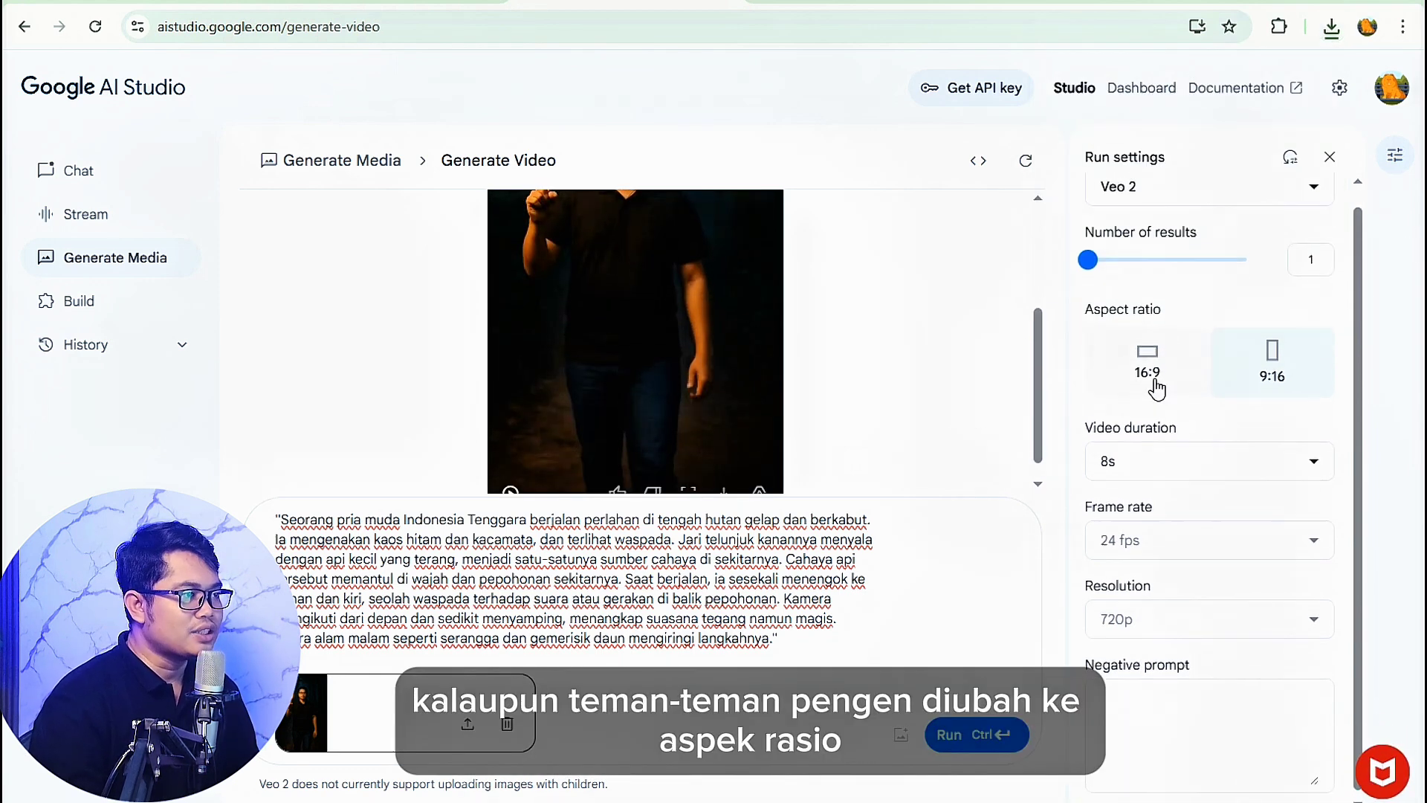
- Change the aspect ratio for the next video to 16:9
scroll(1153, 382, "up", 1)
scroll(892, 368, "up", 3)
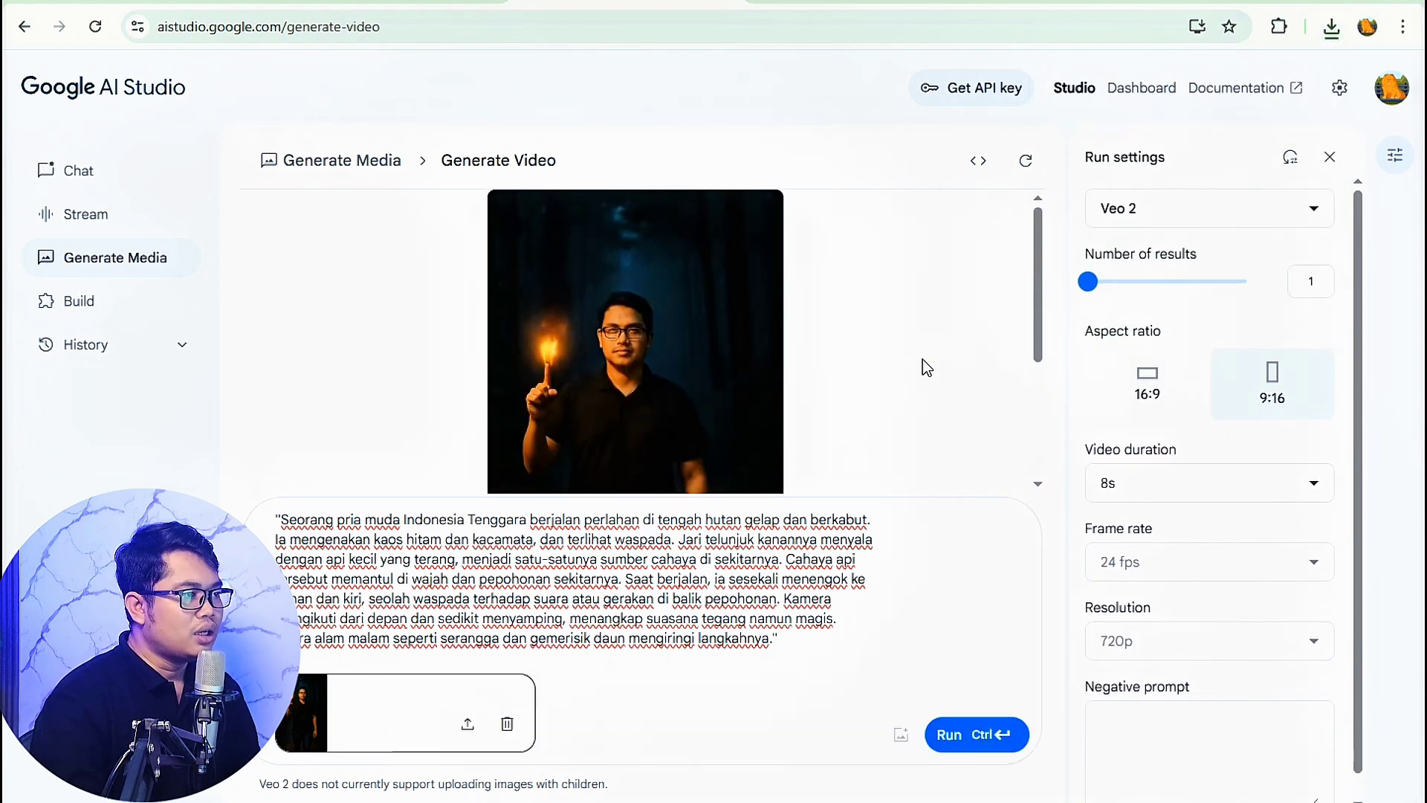
left_click(1144, 386)
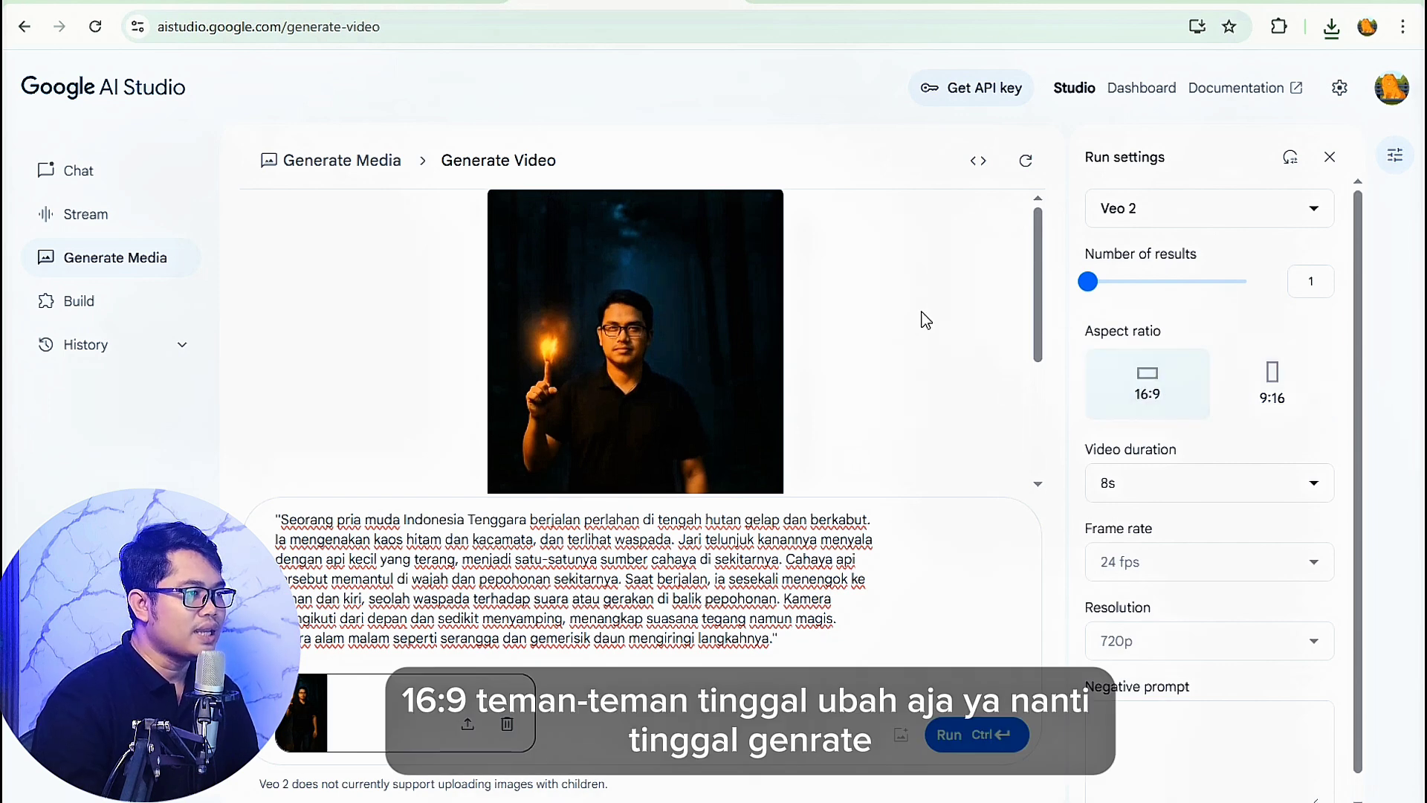
scroll(925, 321, "down", 3)
scroll(926, 321, "up", 3)
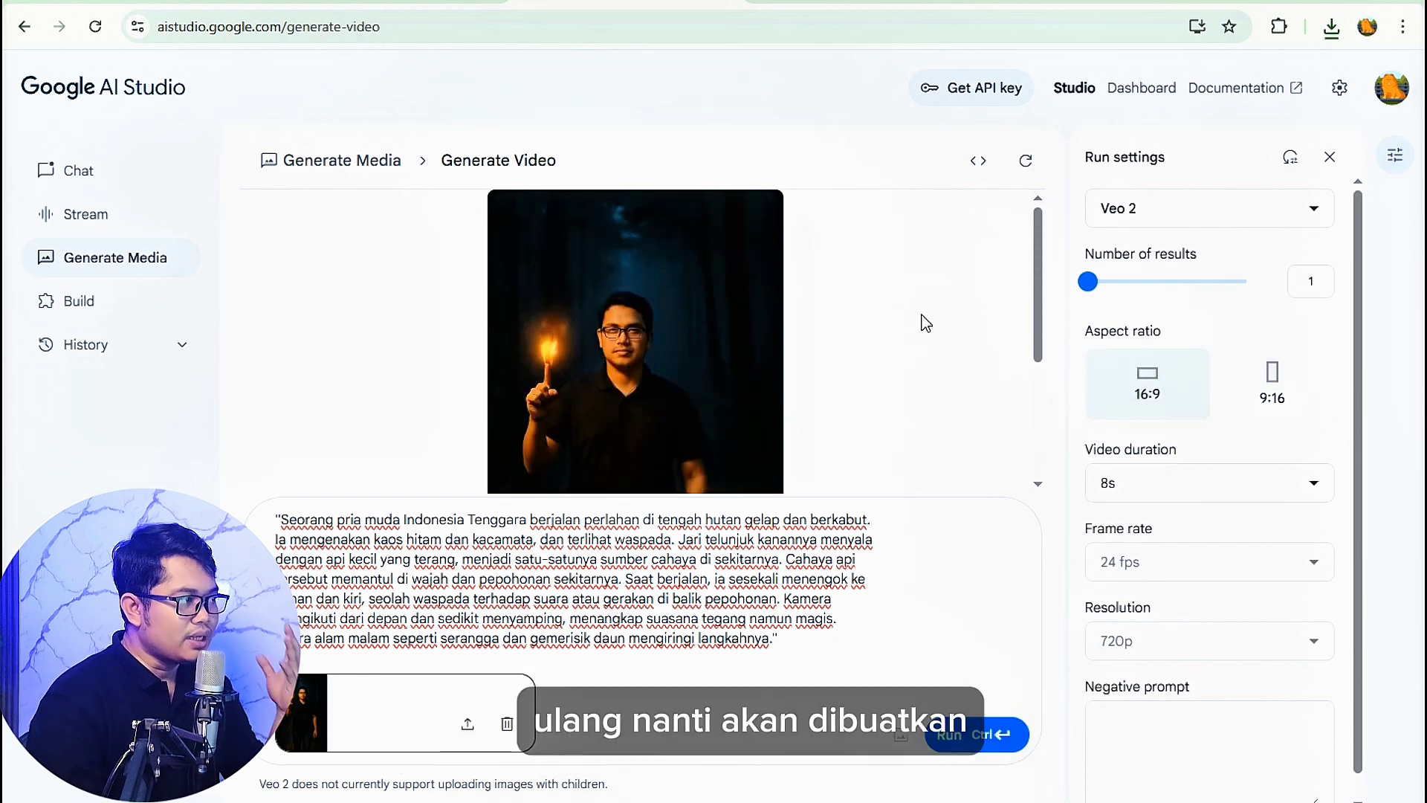
scroll(925, 324, "down", 3)
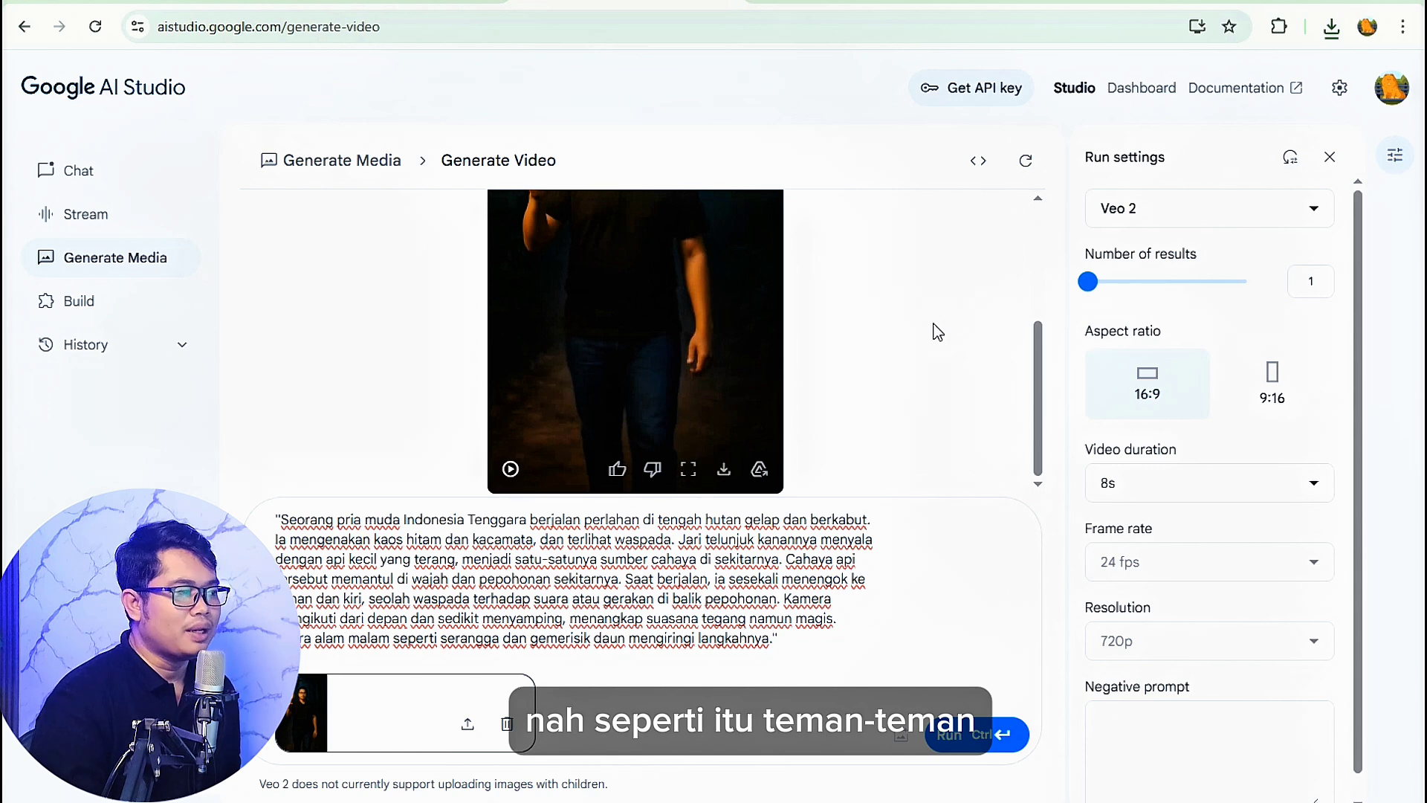
scroll(935, 332, "up", 3)
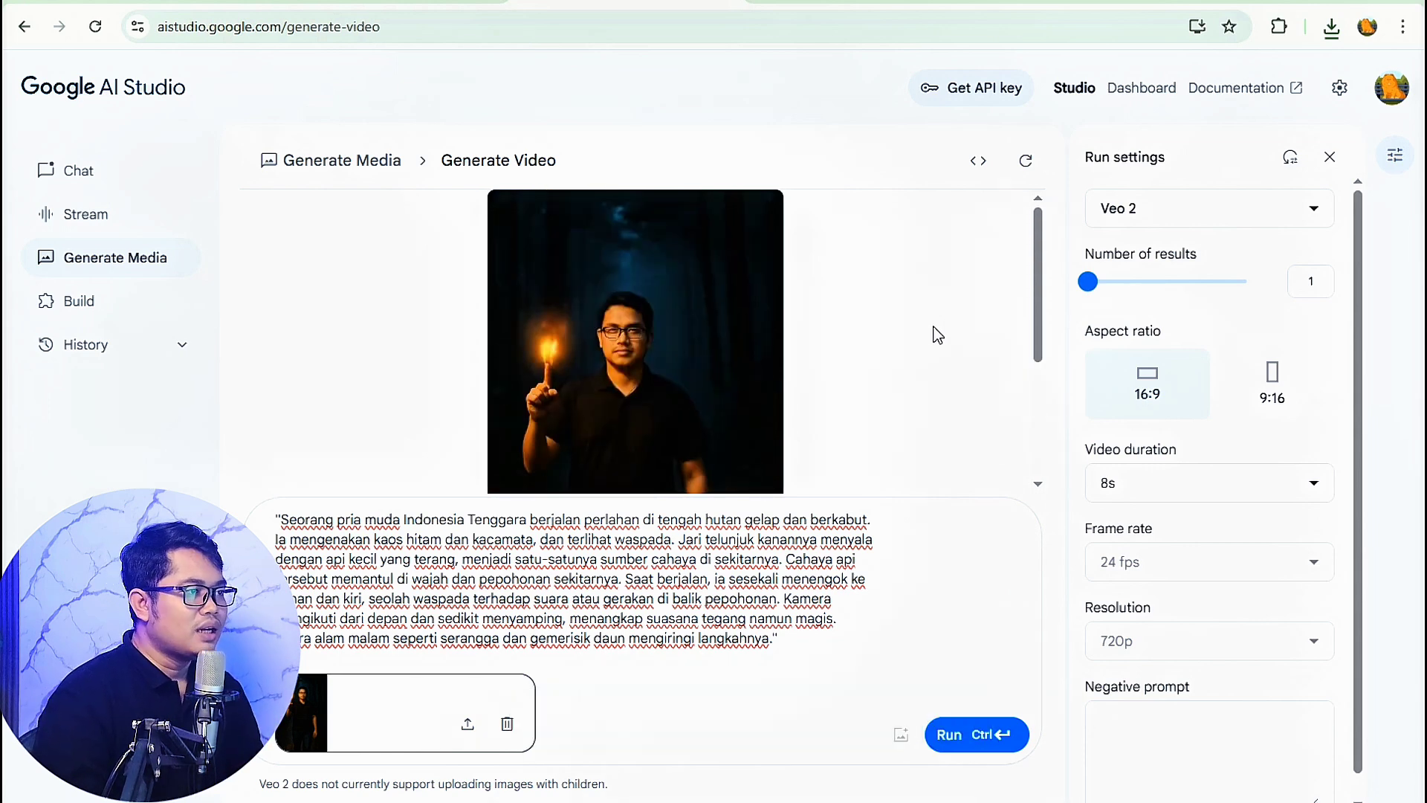
scroll(935, 337, "down", 3)
scroll(936, 339, "up", 3)
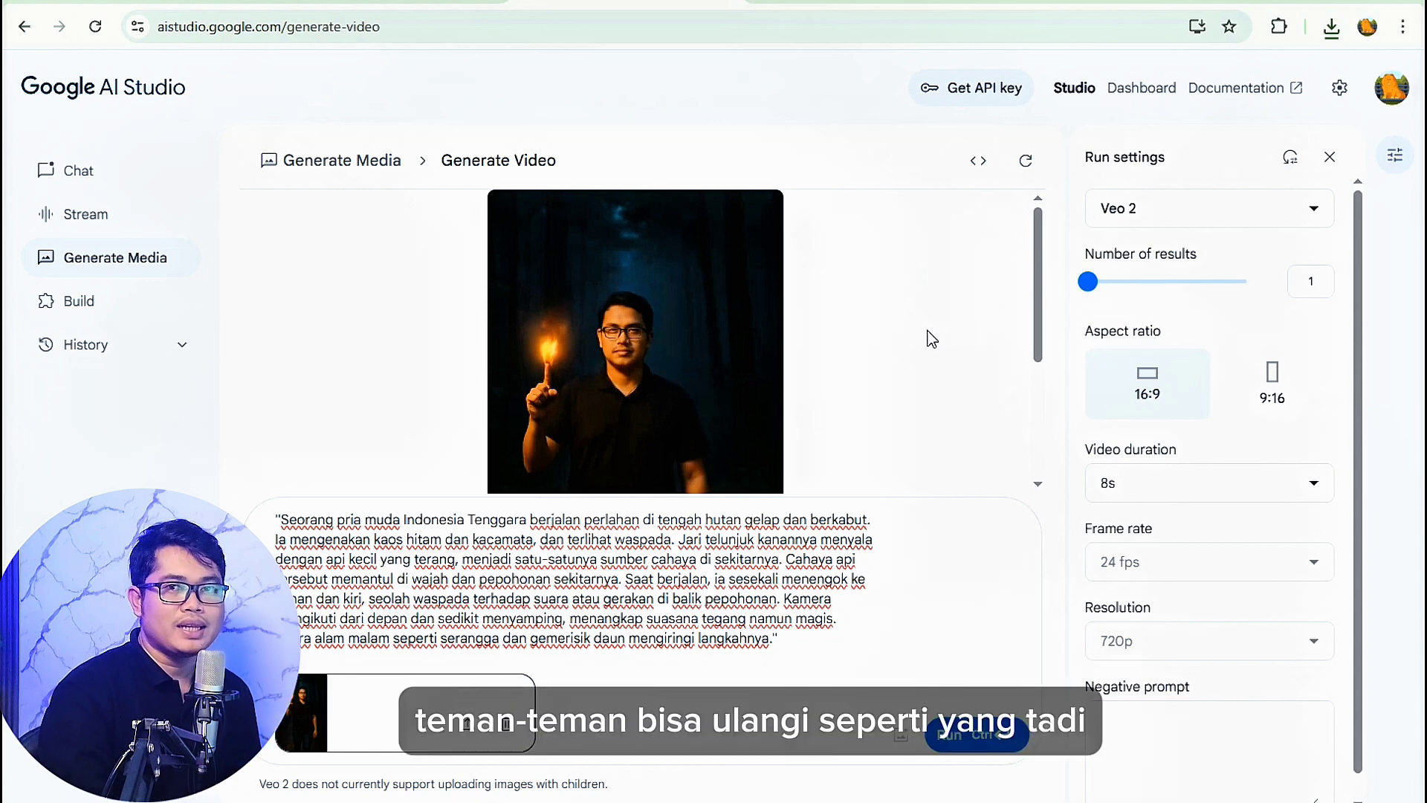
- Remove the attached reference image and delete the entire prompt text to start a new video
left_click(504, 722)
left_click_drag(830, 782, 299, 632)
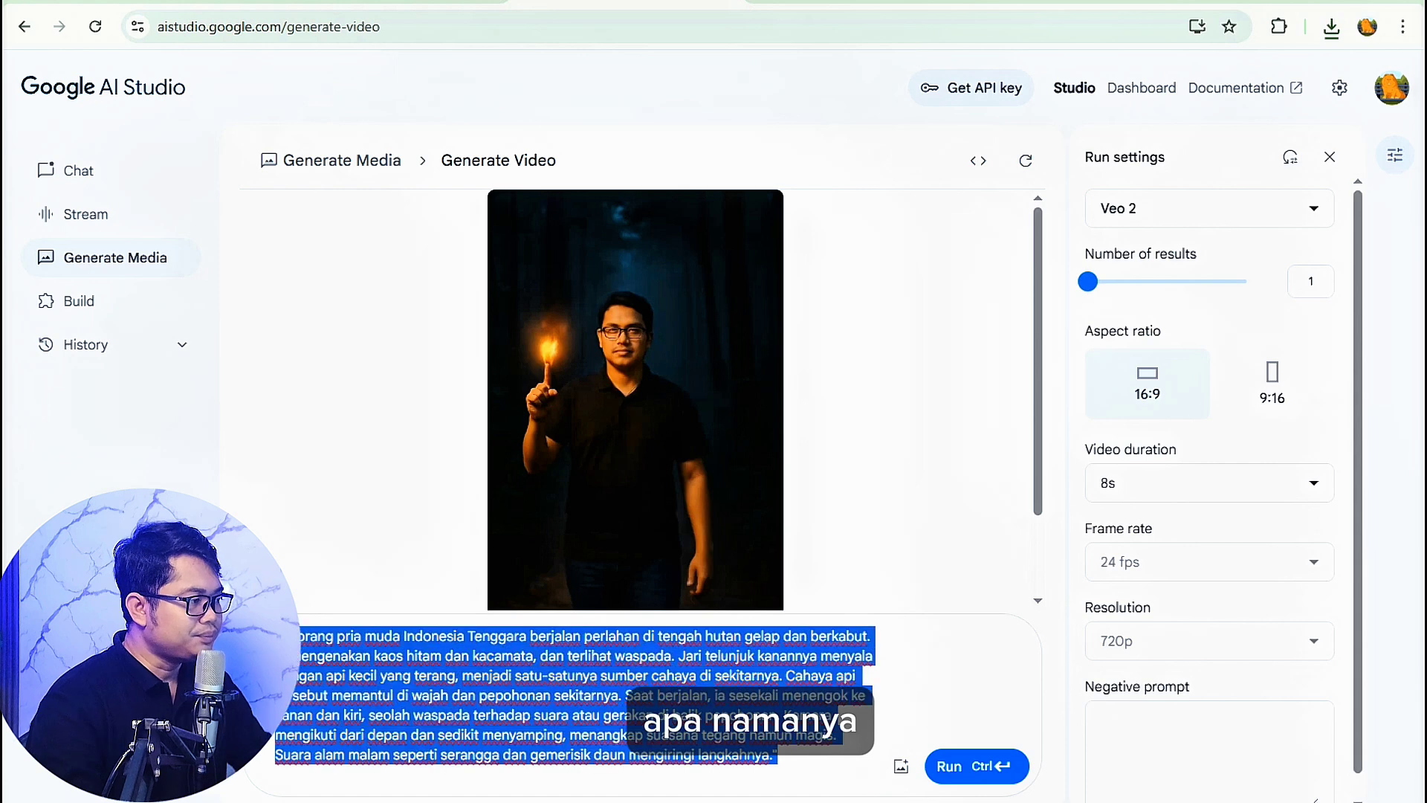
key("BackSpace")
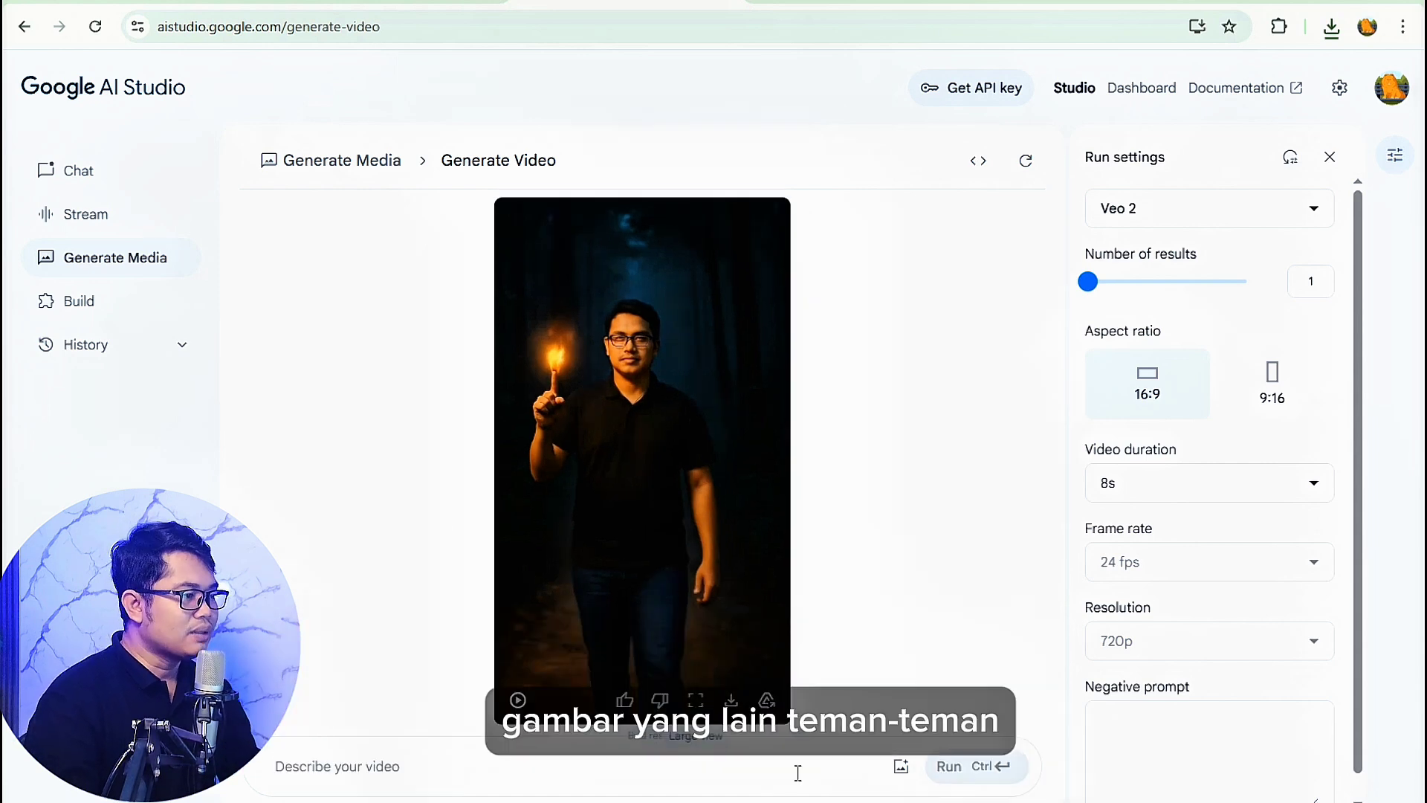
- Upload the image "WhatsApp Image 2025-06-19 at 08.57.58" from the Downloads folder to the video prompt
left_click(901, 766)
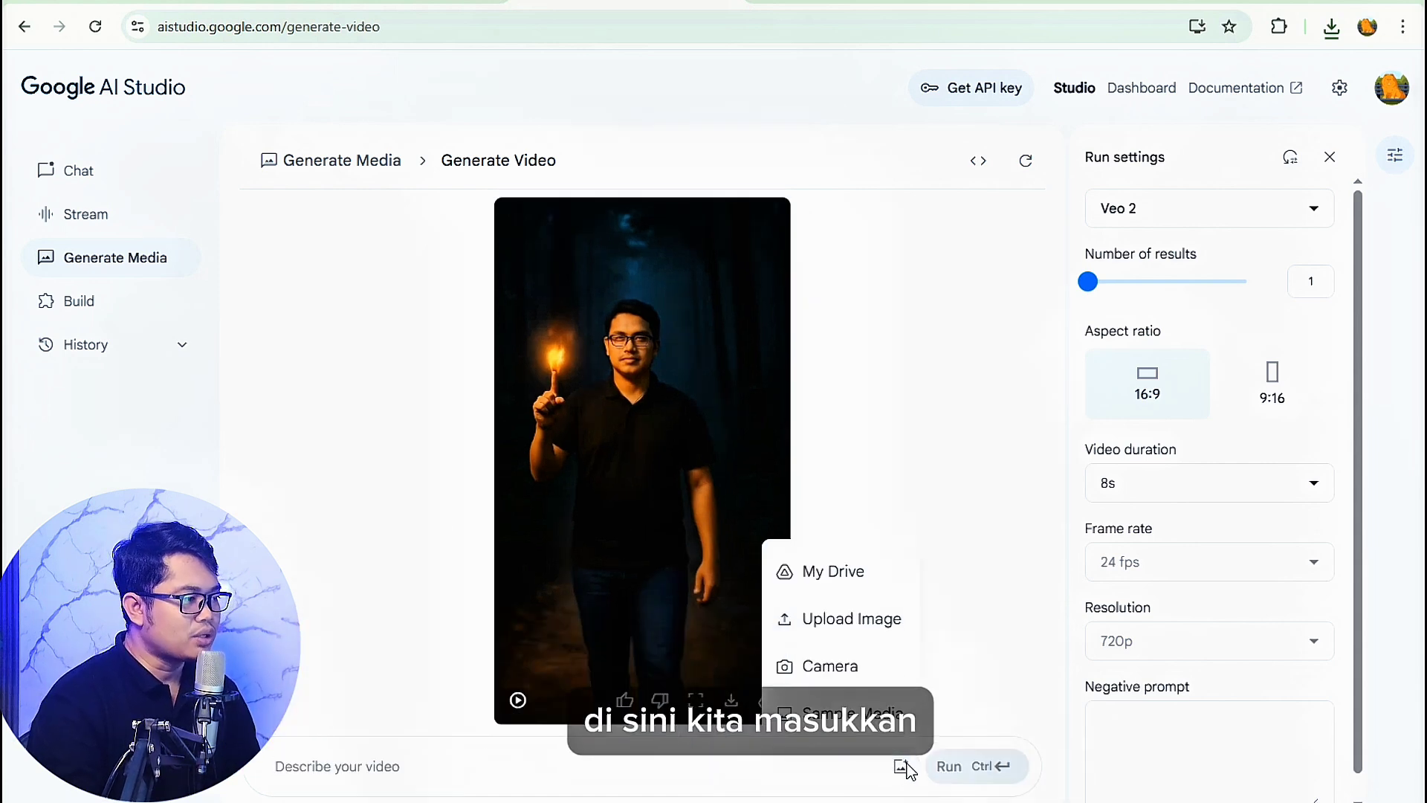
left_click(830, 625)
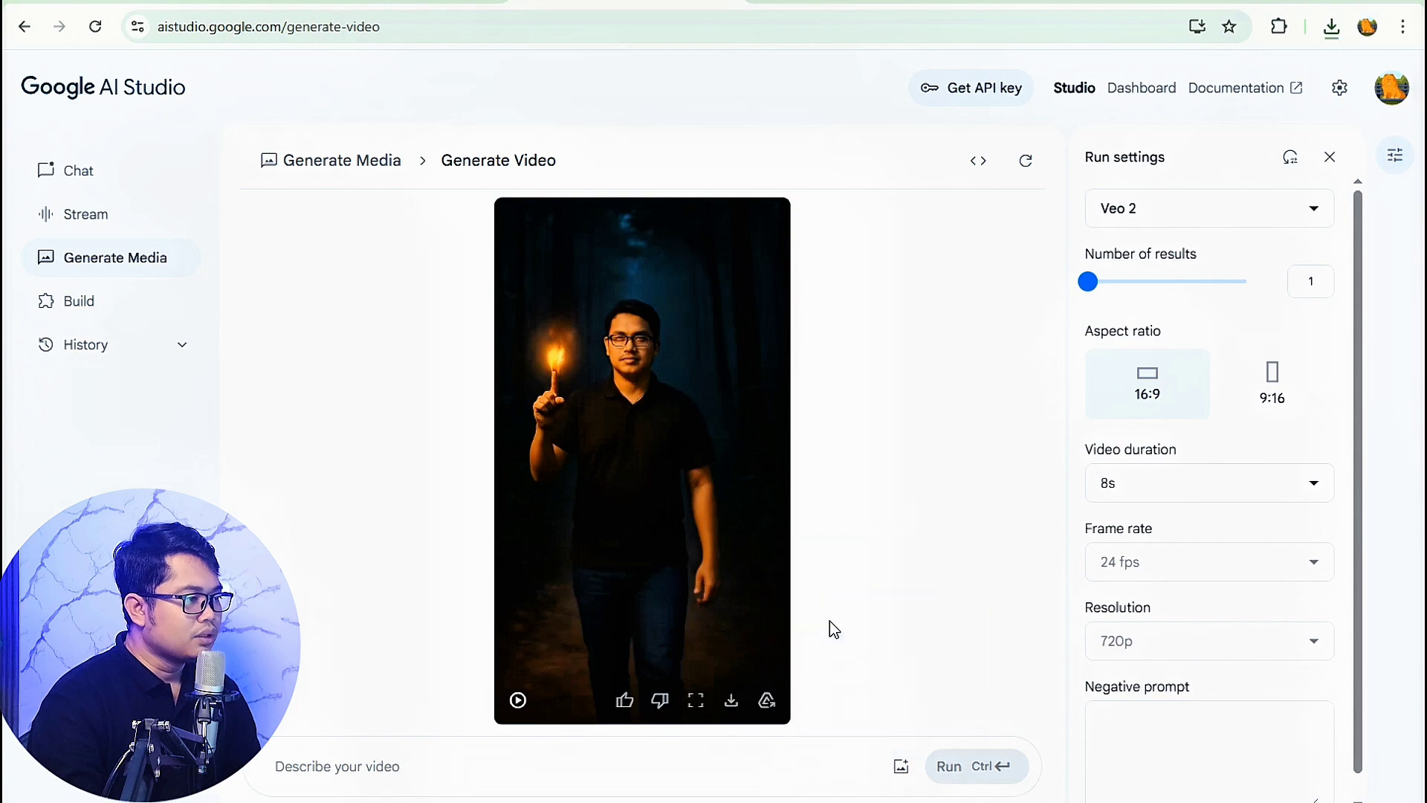
scroll(446, 223, "down", 3)
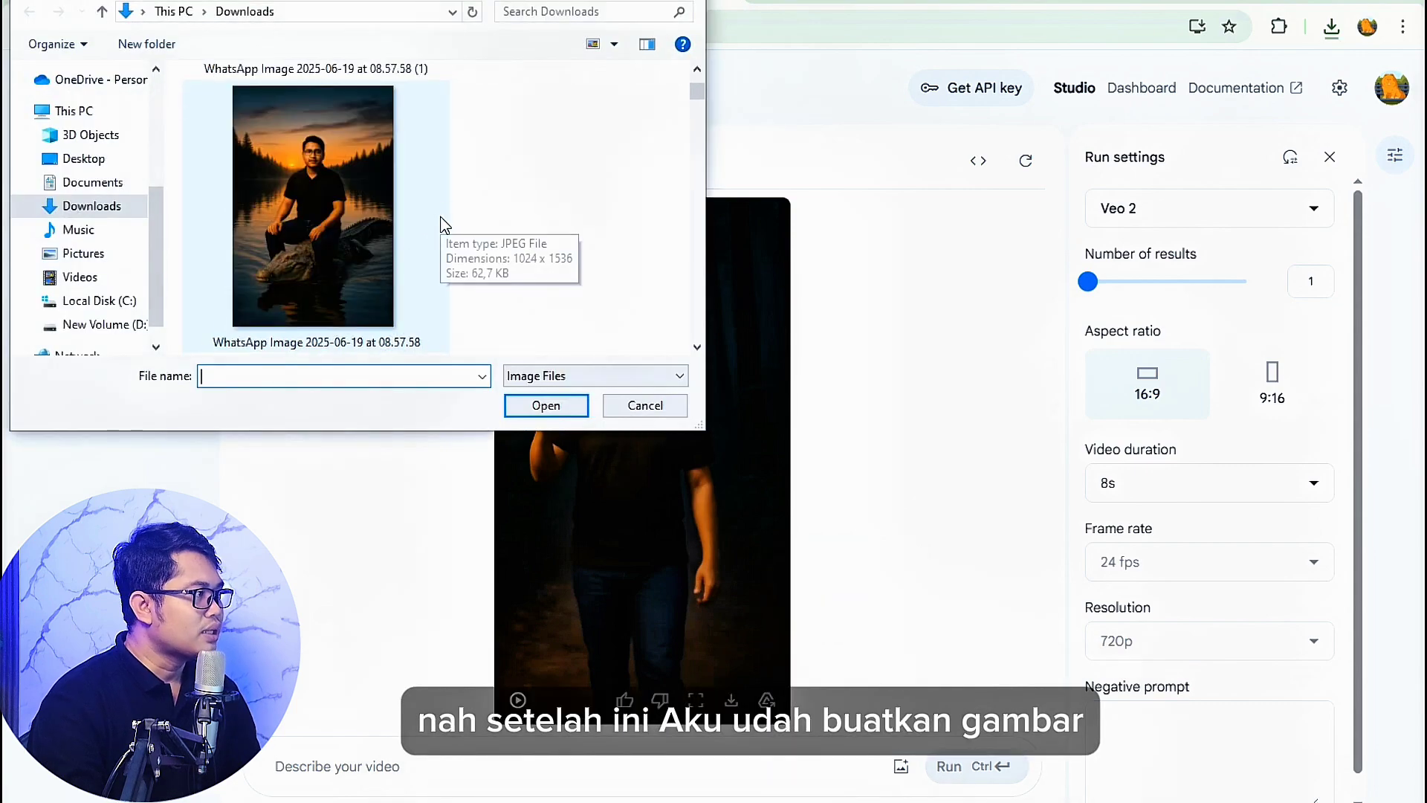
left_click(313, 176)
left_click(529, 406)
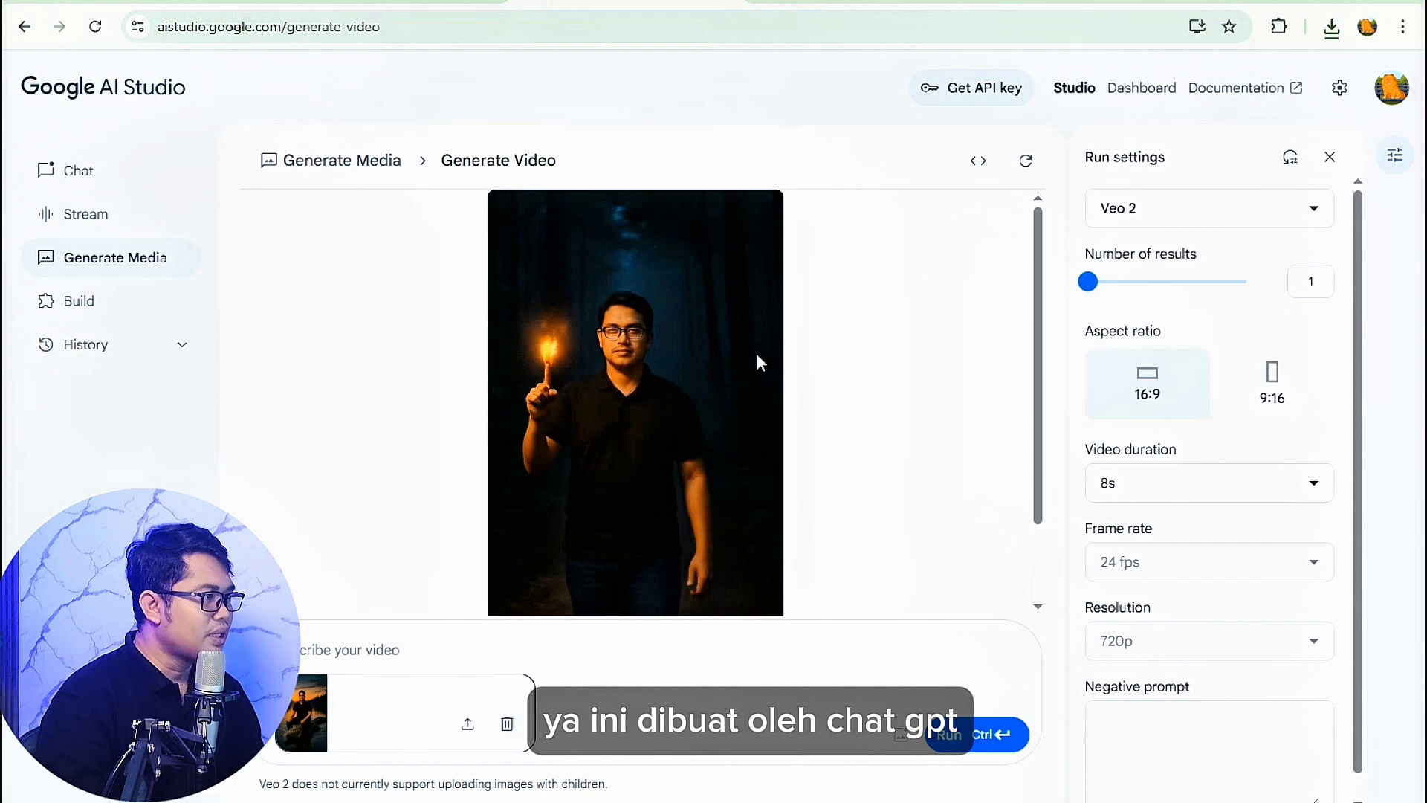
scroll(643, 401, "down", 1)
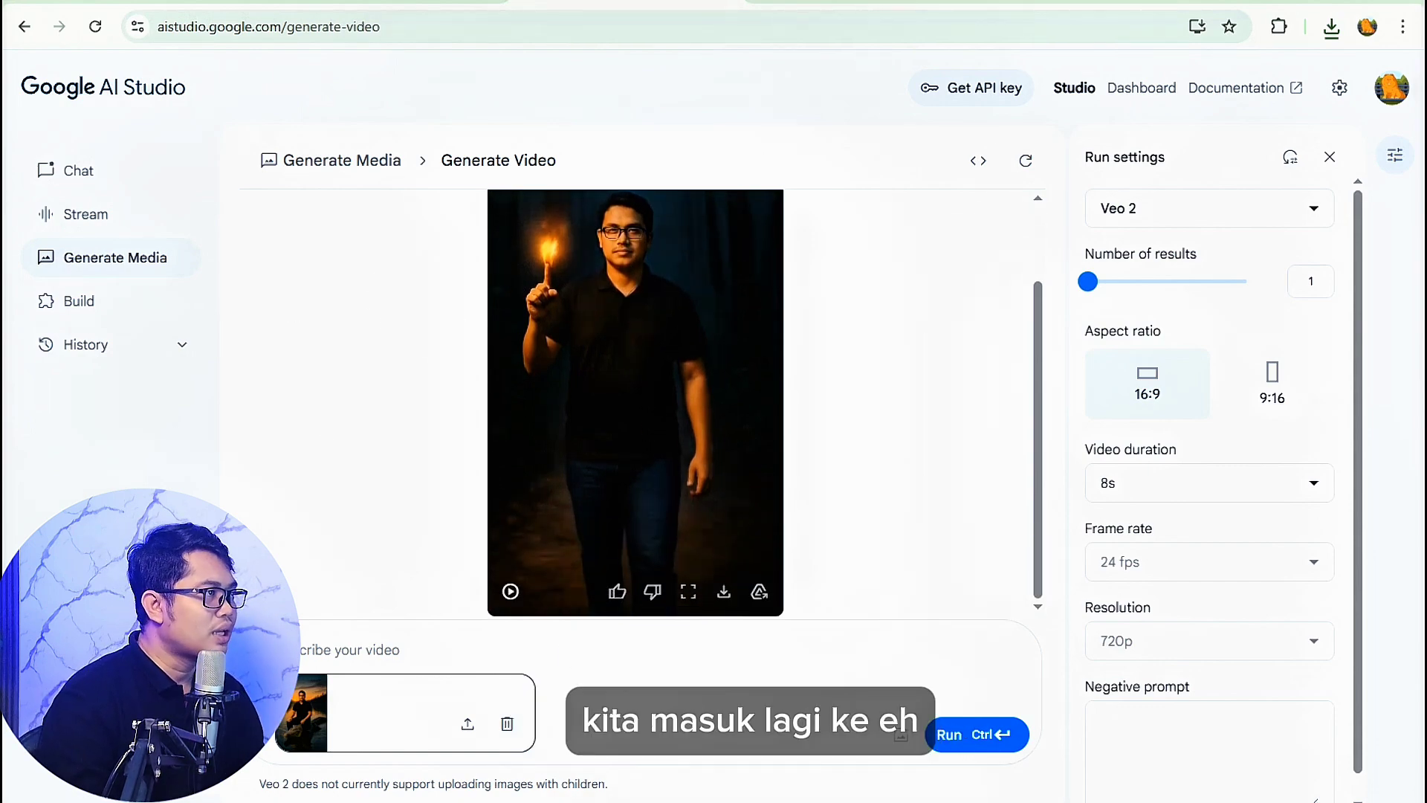
- Switch to ChatGPT and copy the Indonesian crocodile-riding video prompt from the chat "Gambar Wajah dan Buaya"
key("ctrl+Tab")
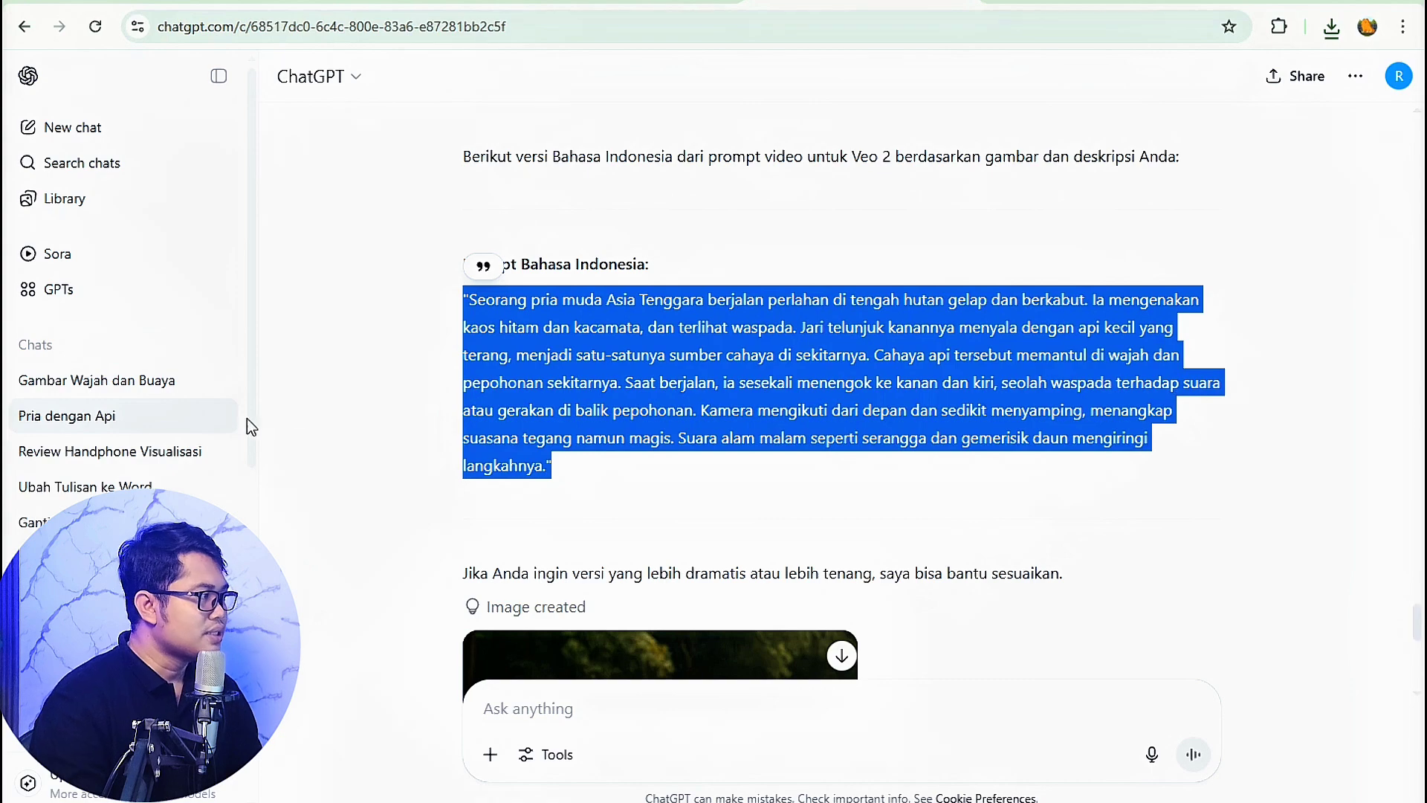
left_click(131, 380)
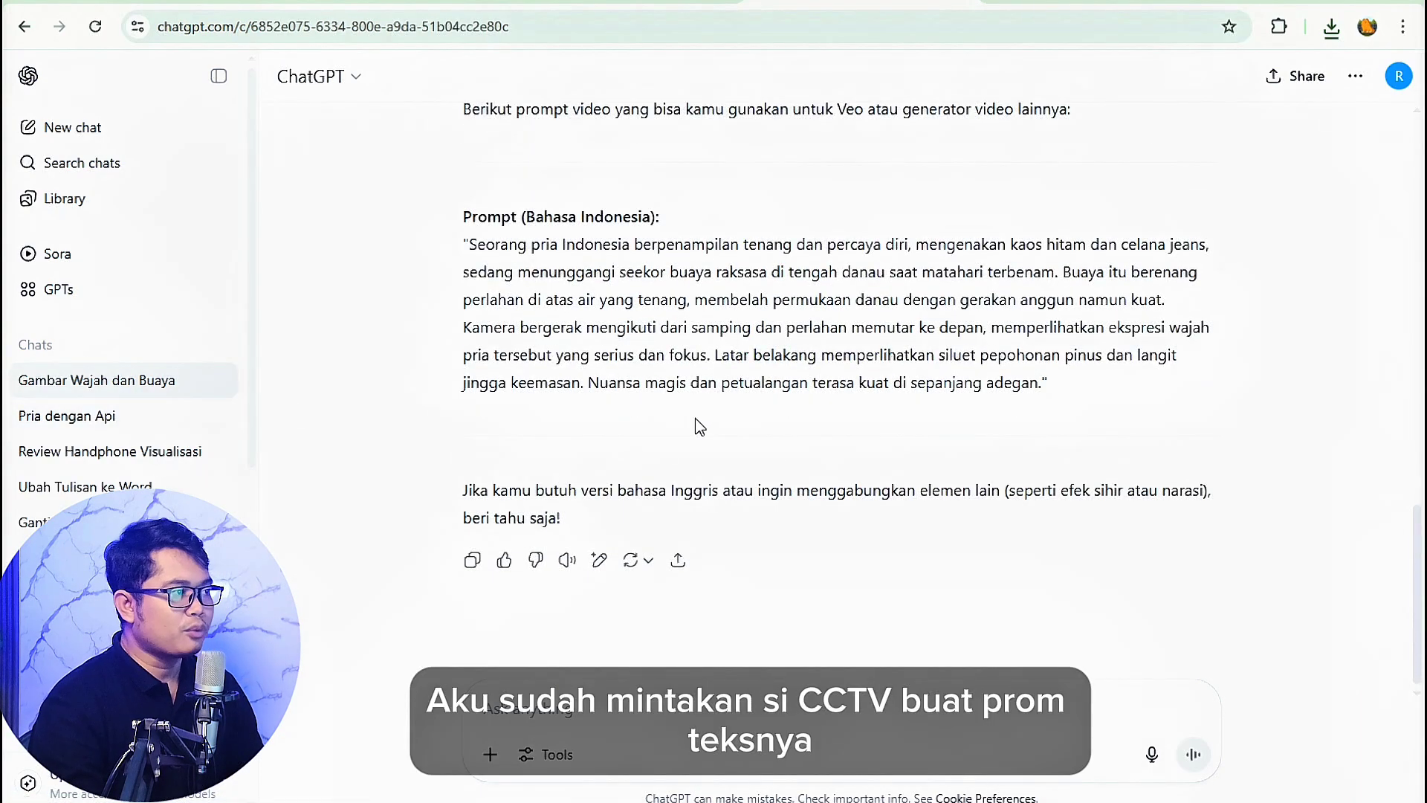
scroll(698, 427, "up", 10)
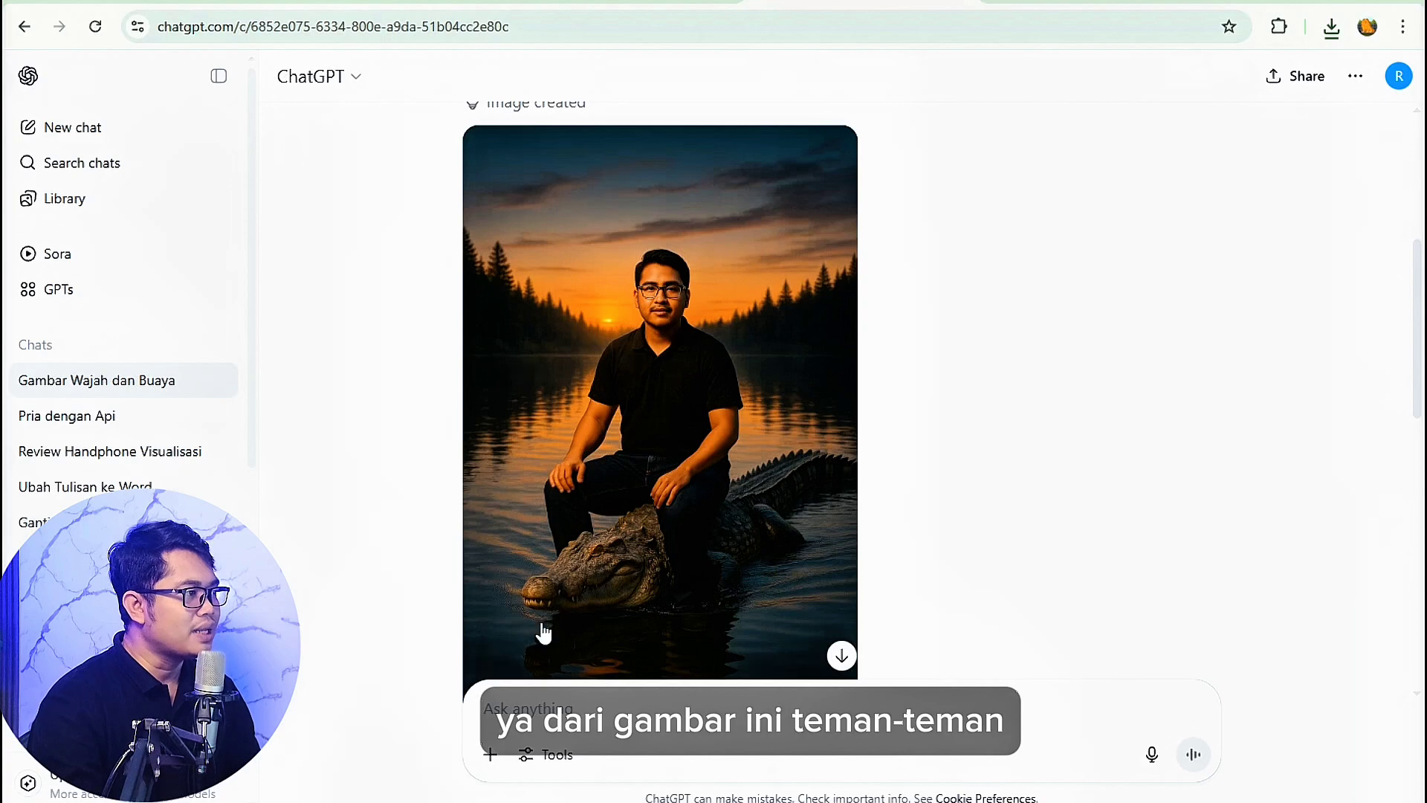
scroll(605, 438, "down", 8)
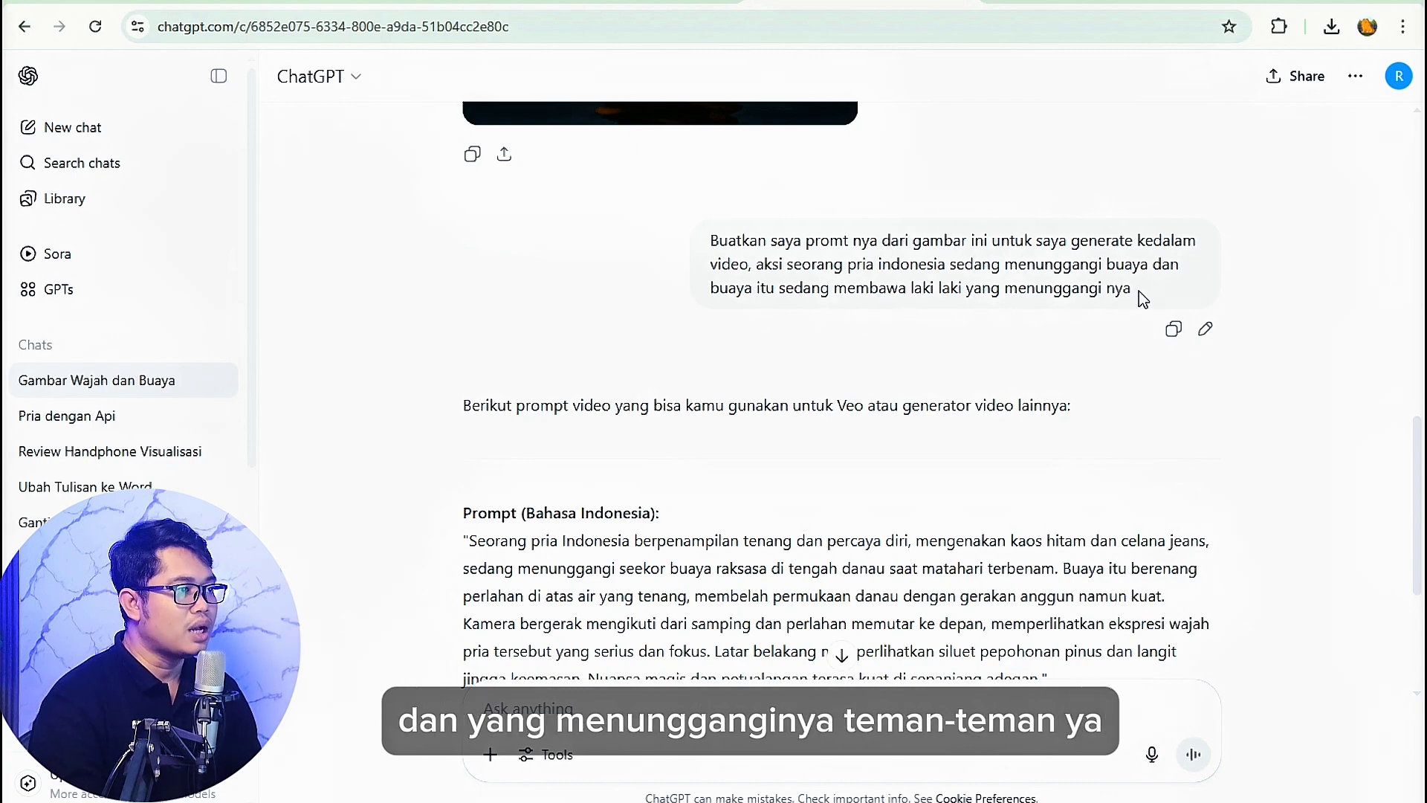
scroll(654, 438, "down", 3)
scroll(790, 490, "up", 4)
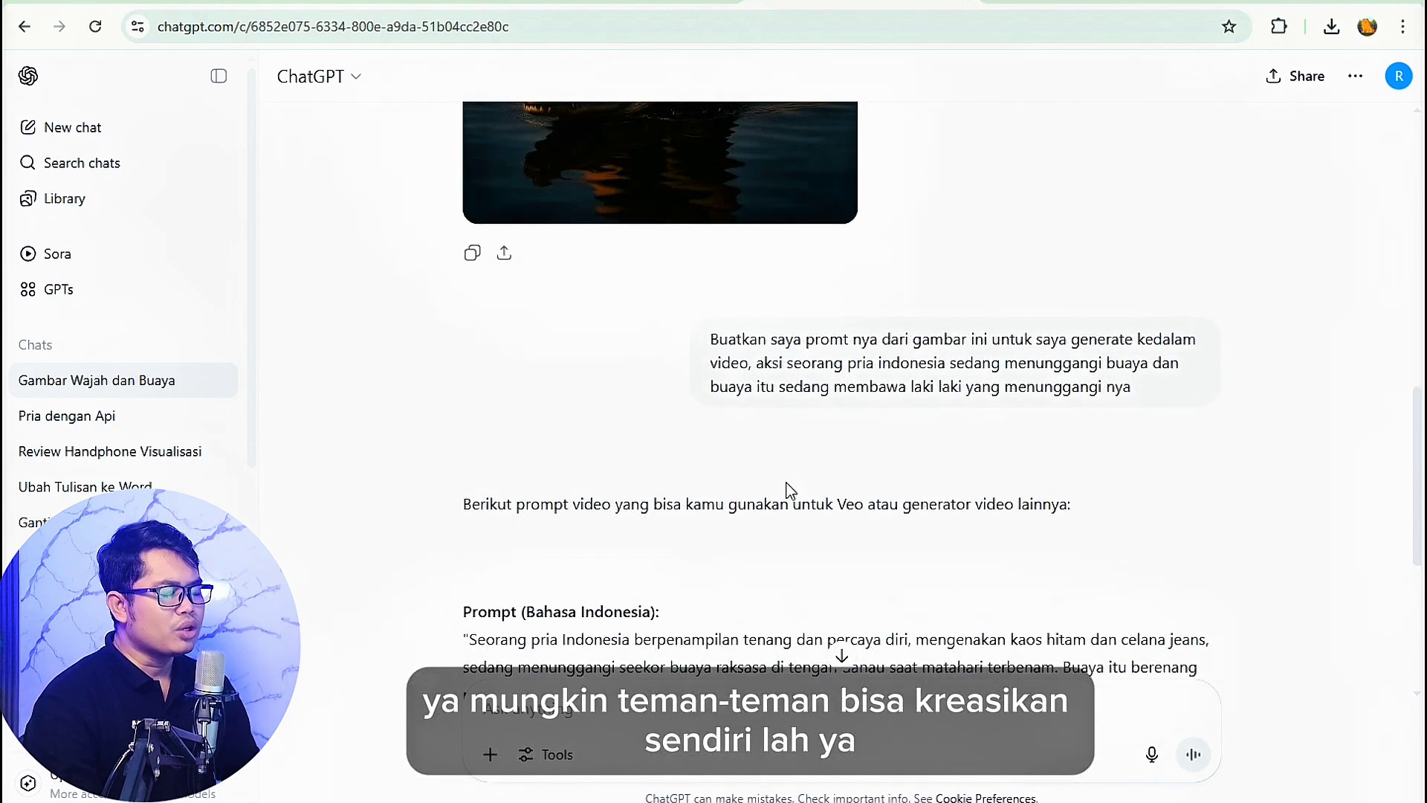
scroll(555, 375, "down", 4)
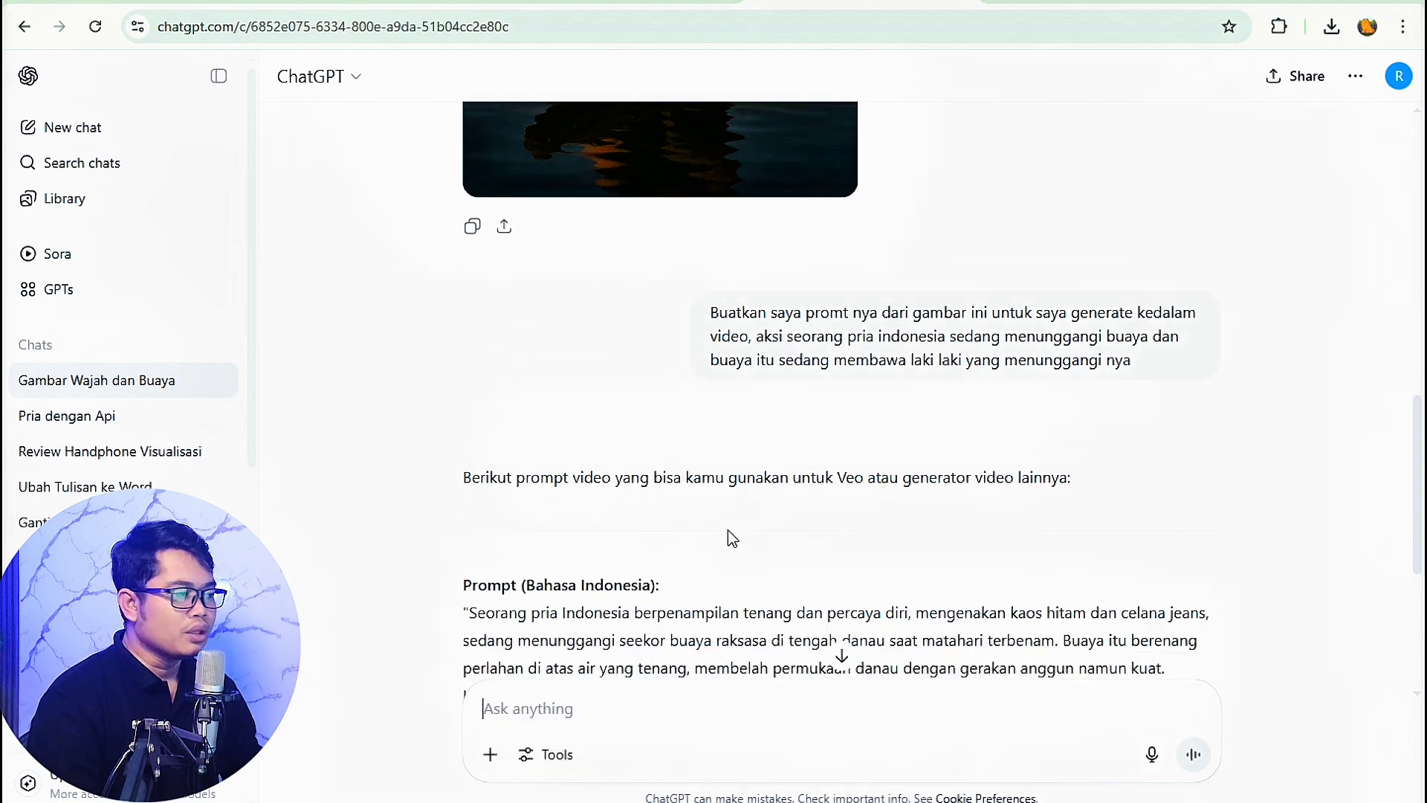
left_click_drag(457, 351, 1076, 480)
key("ctrl+c")
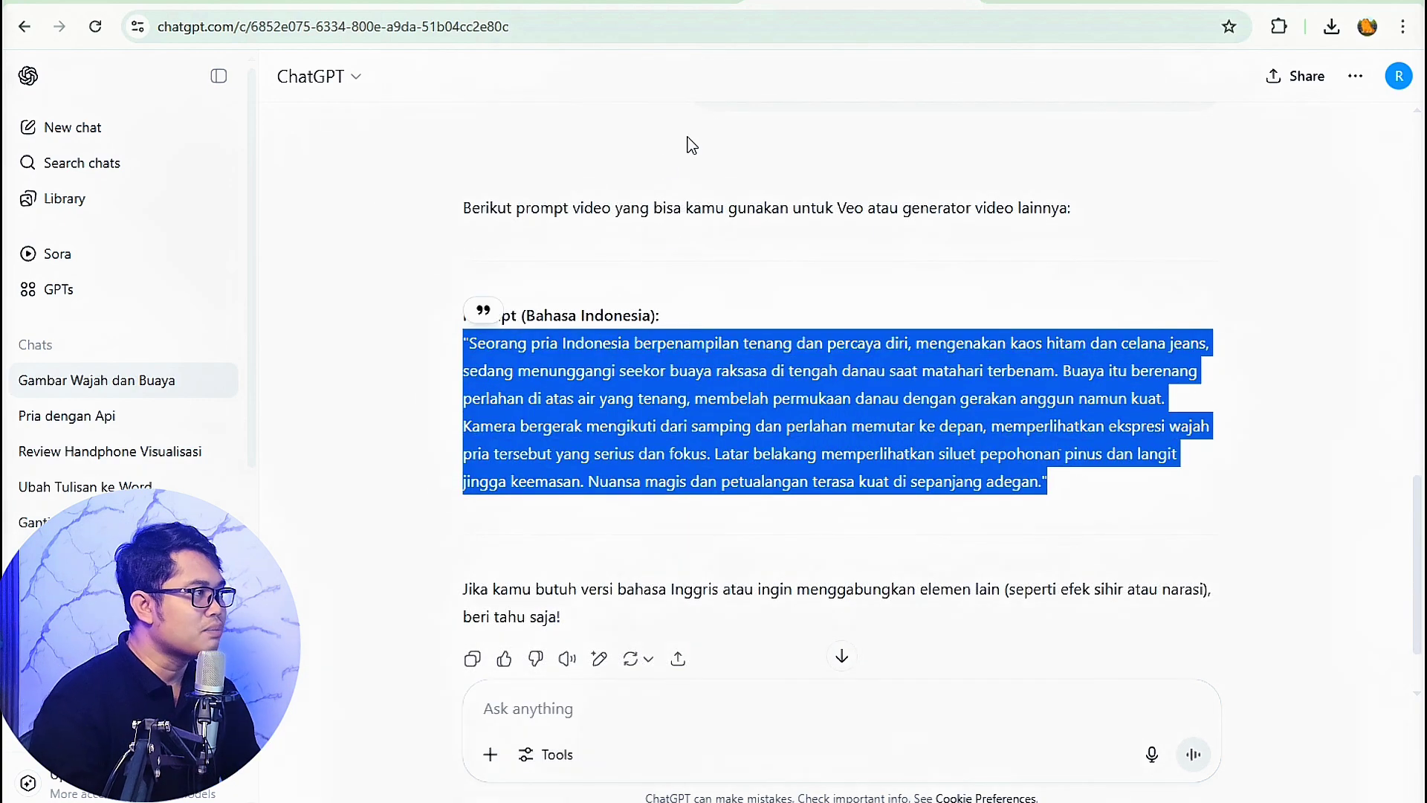
- Return to Google AI Studio, paste the copied crocodile prompt as the video description and run the generation
left_click(564, 2)
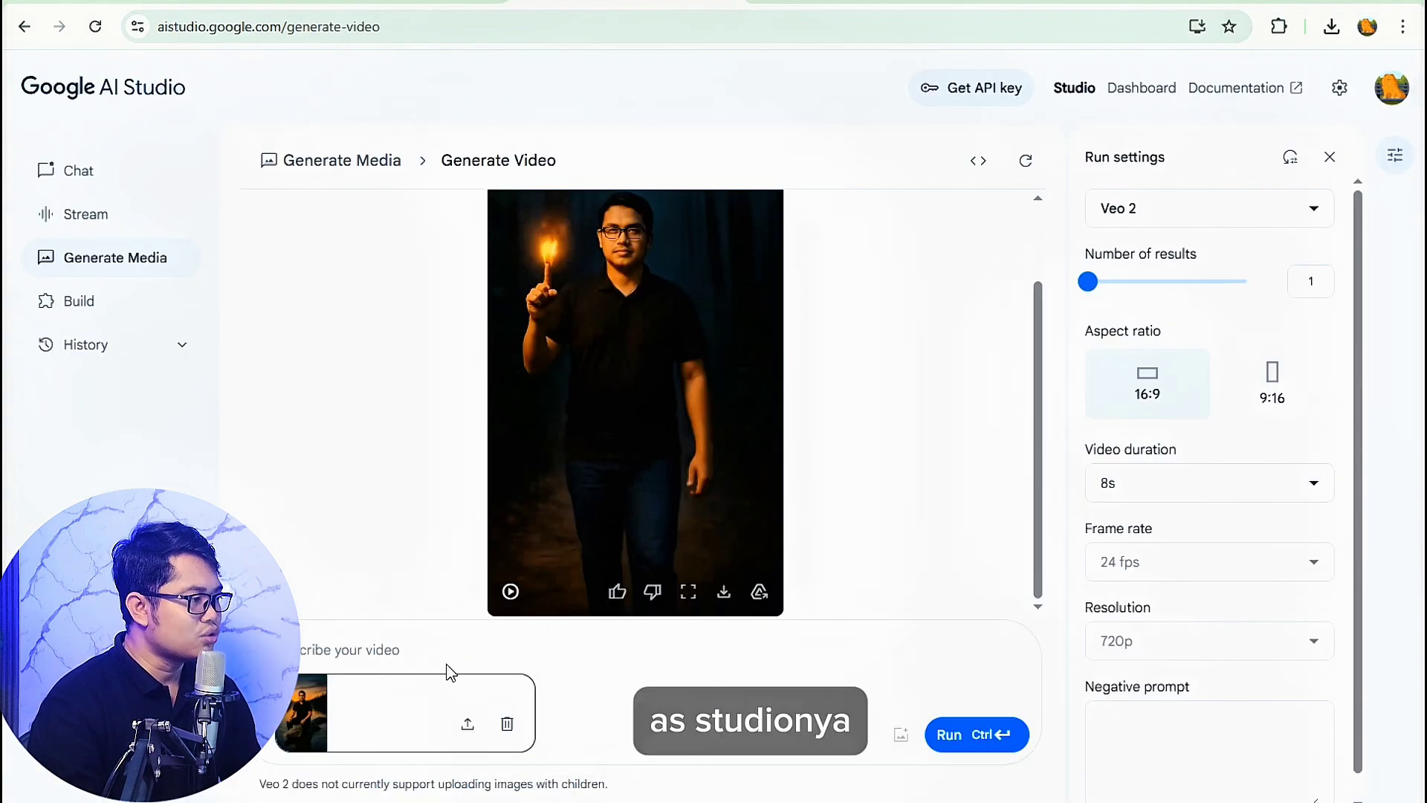
left_click(457, 645)
key("ctrl+v")
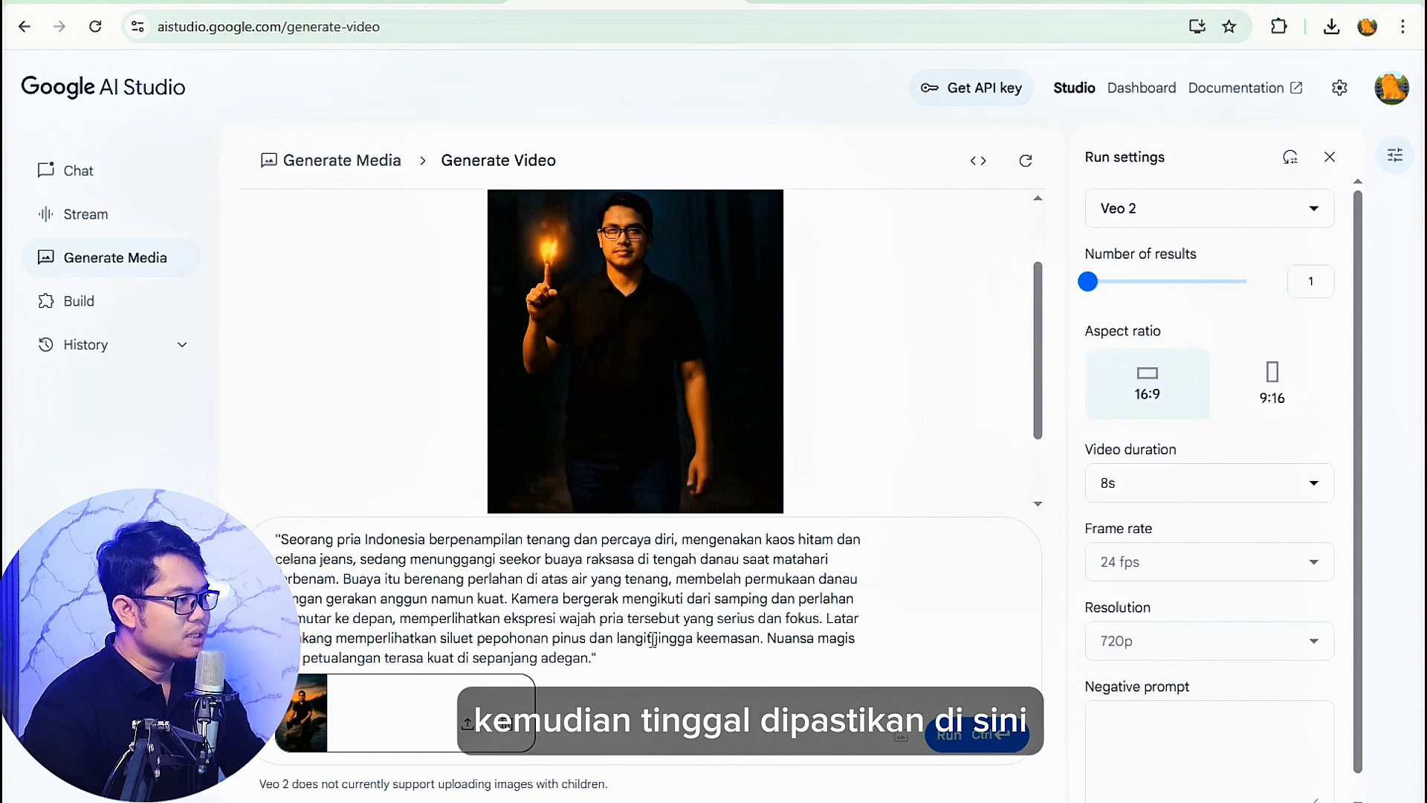
left_click(965, 743)
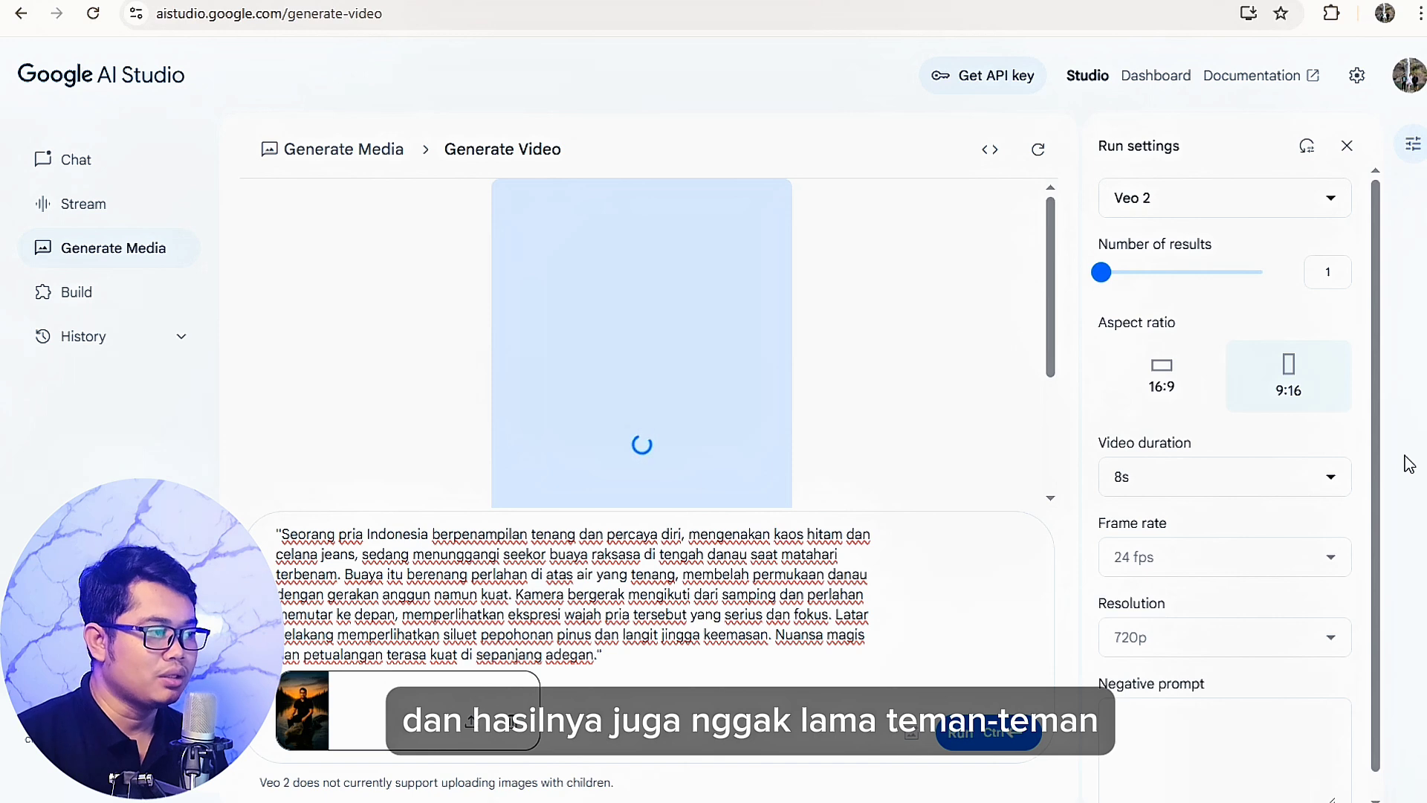
- Check the generated video of the man riding the crocodile and download it
scroll(847, 363, "down", 3)
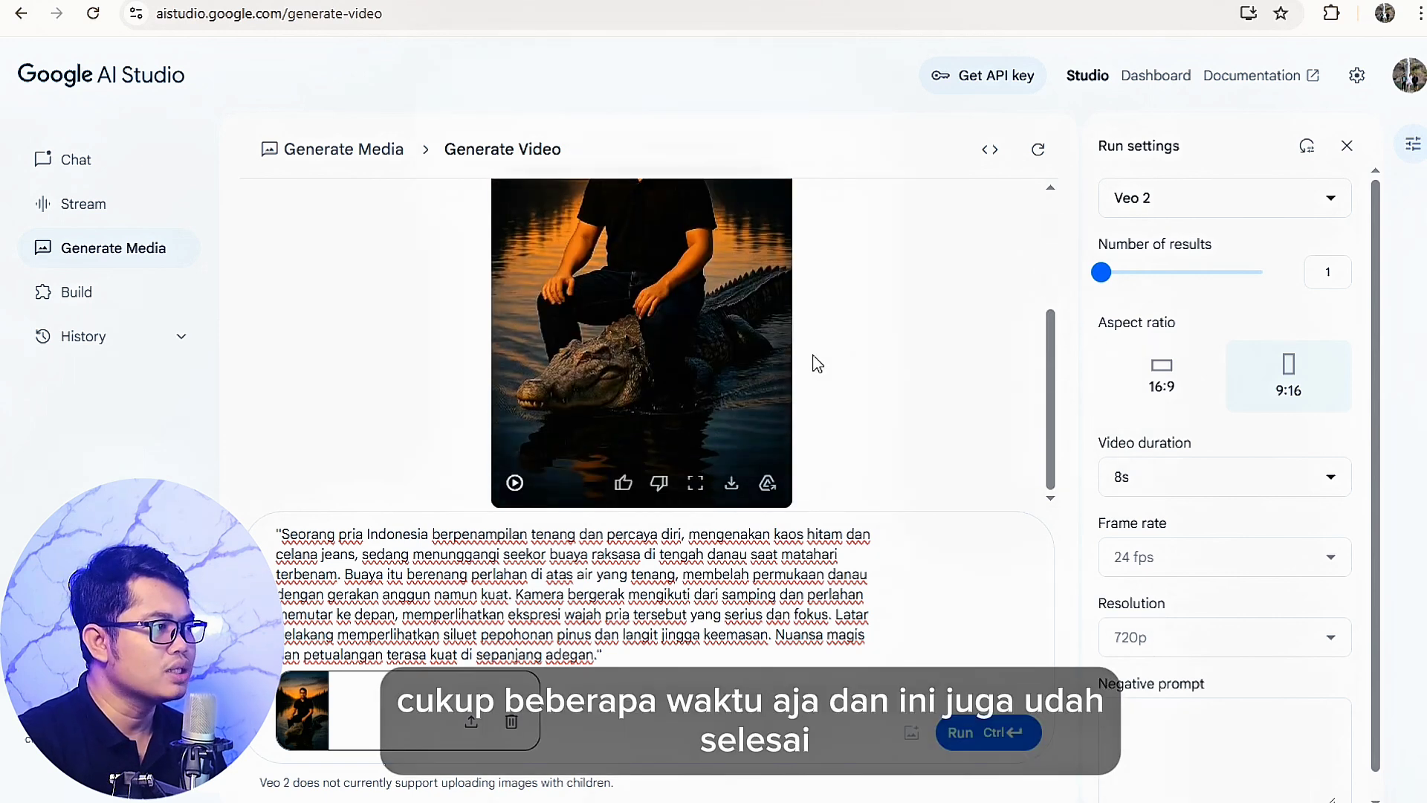
scroll(818, 362, "up", 3)
scroll(822, 362, "down", 3)
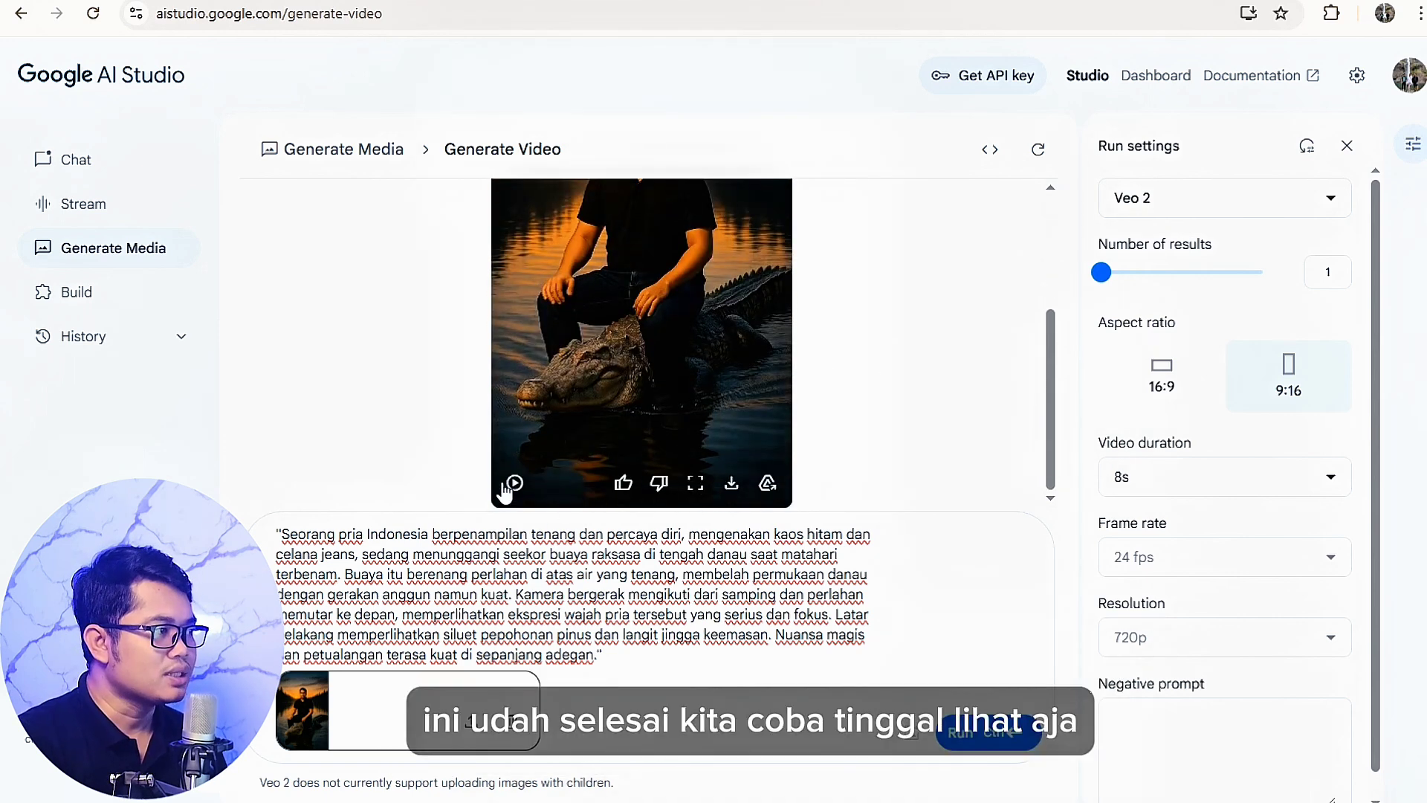
scroll(565, 475, "up", 3)
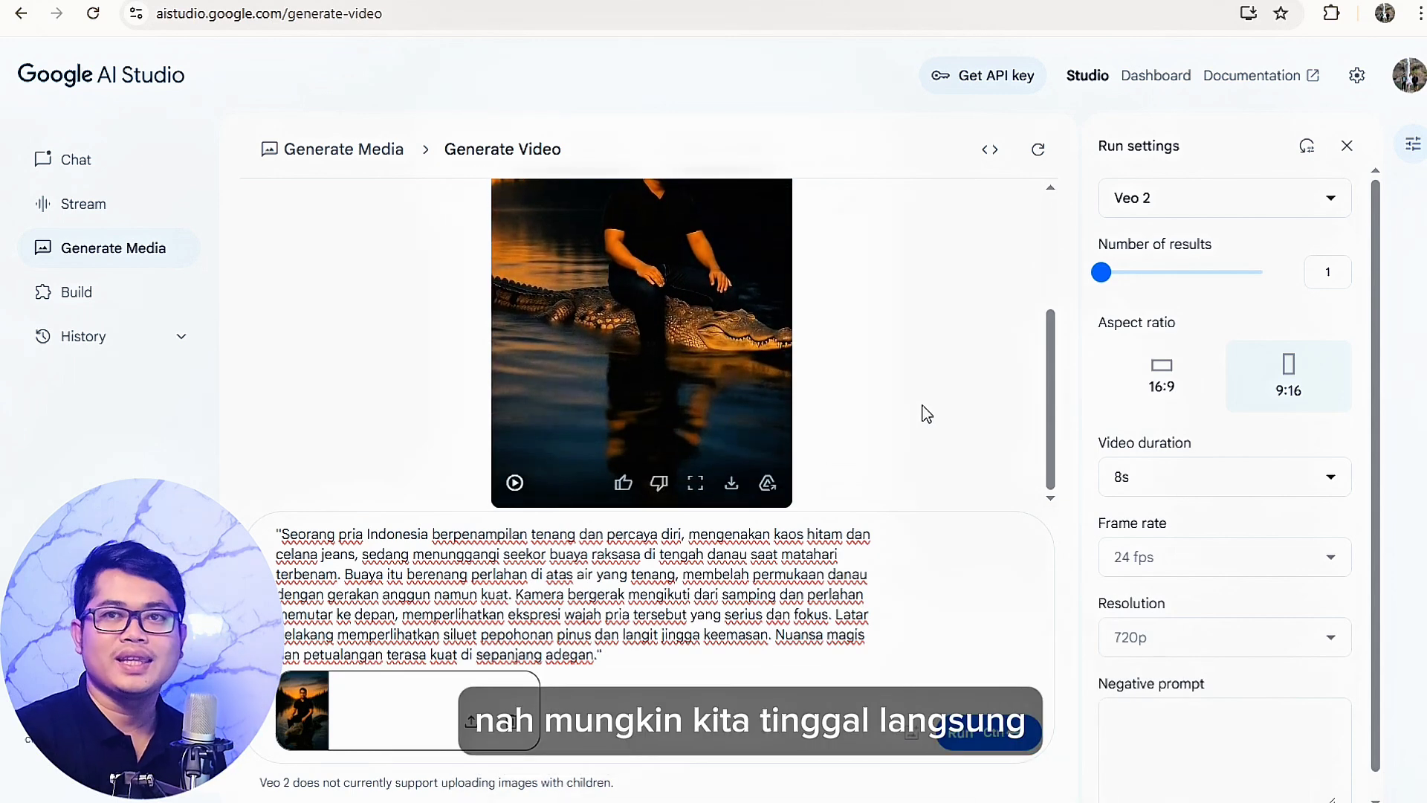
left_click(733, 486)
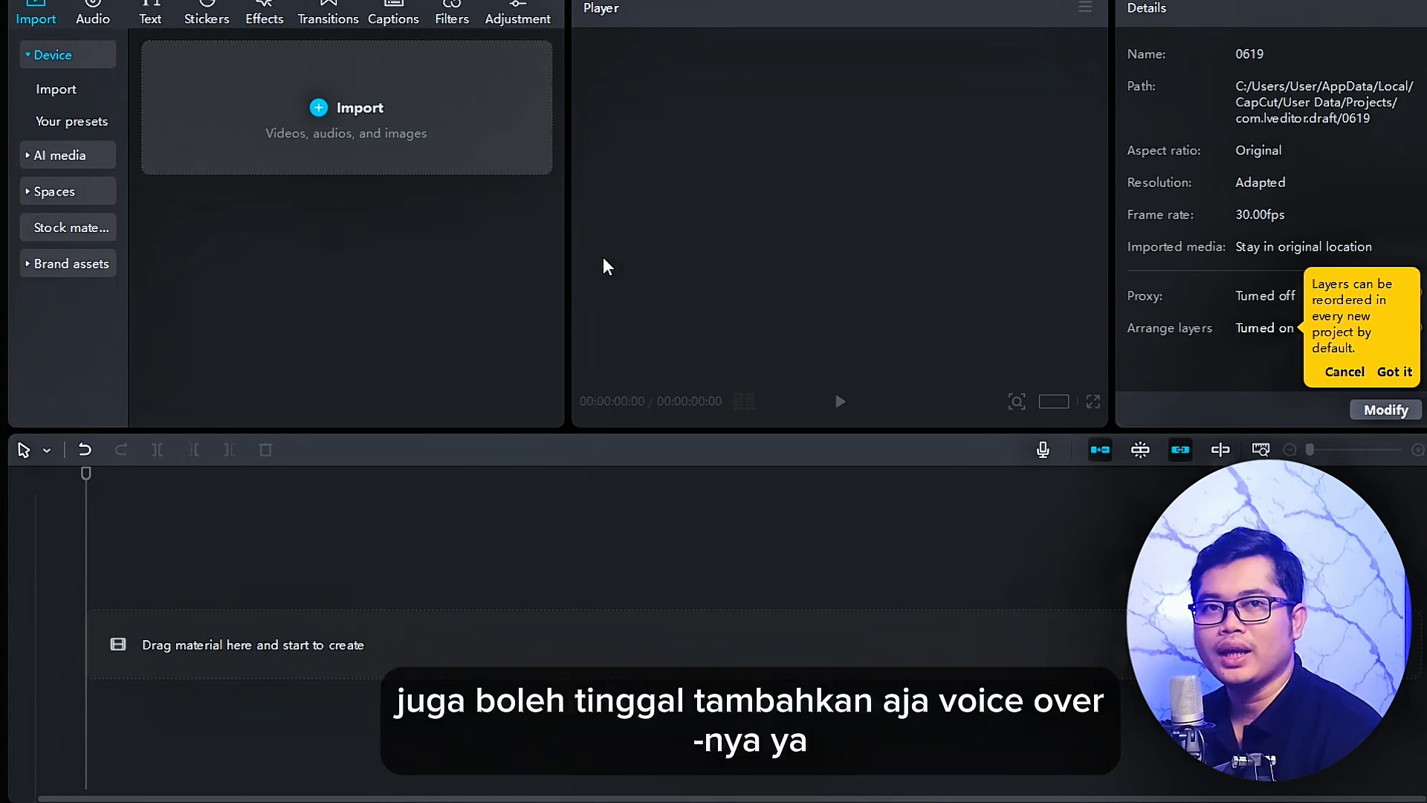
- In CapCut, import the crocodile video "Generated File June 19, 2025 - 9_29AM" from the Downloads folder
left_click(392, 121)
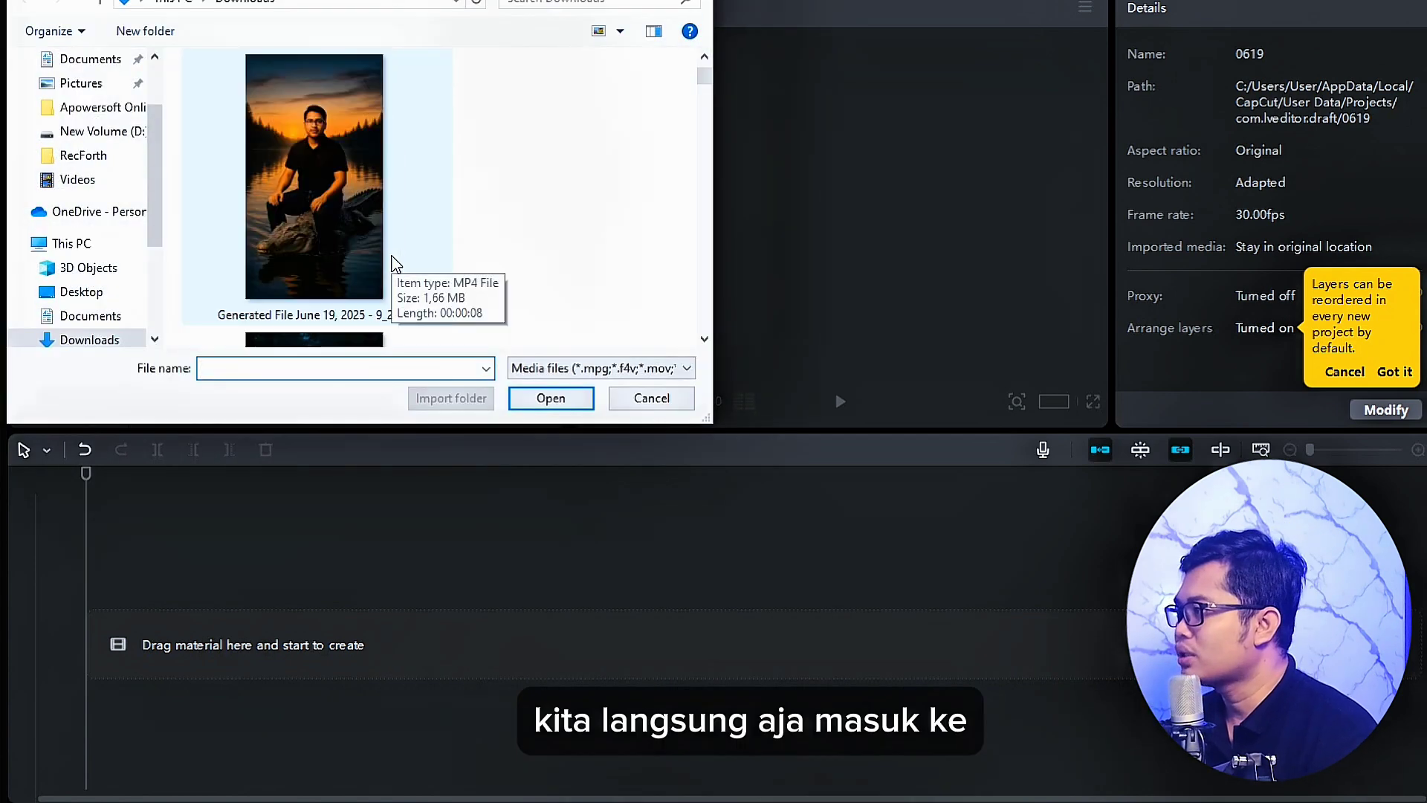
scroll(97, 133, "up", 1)
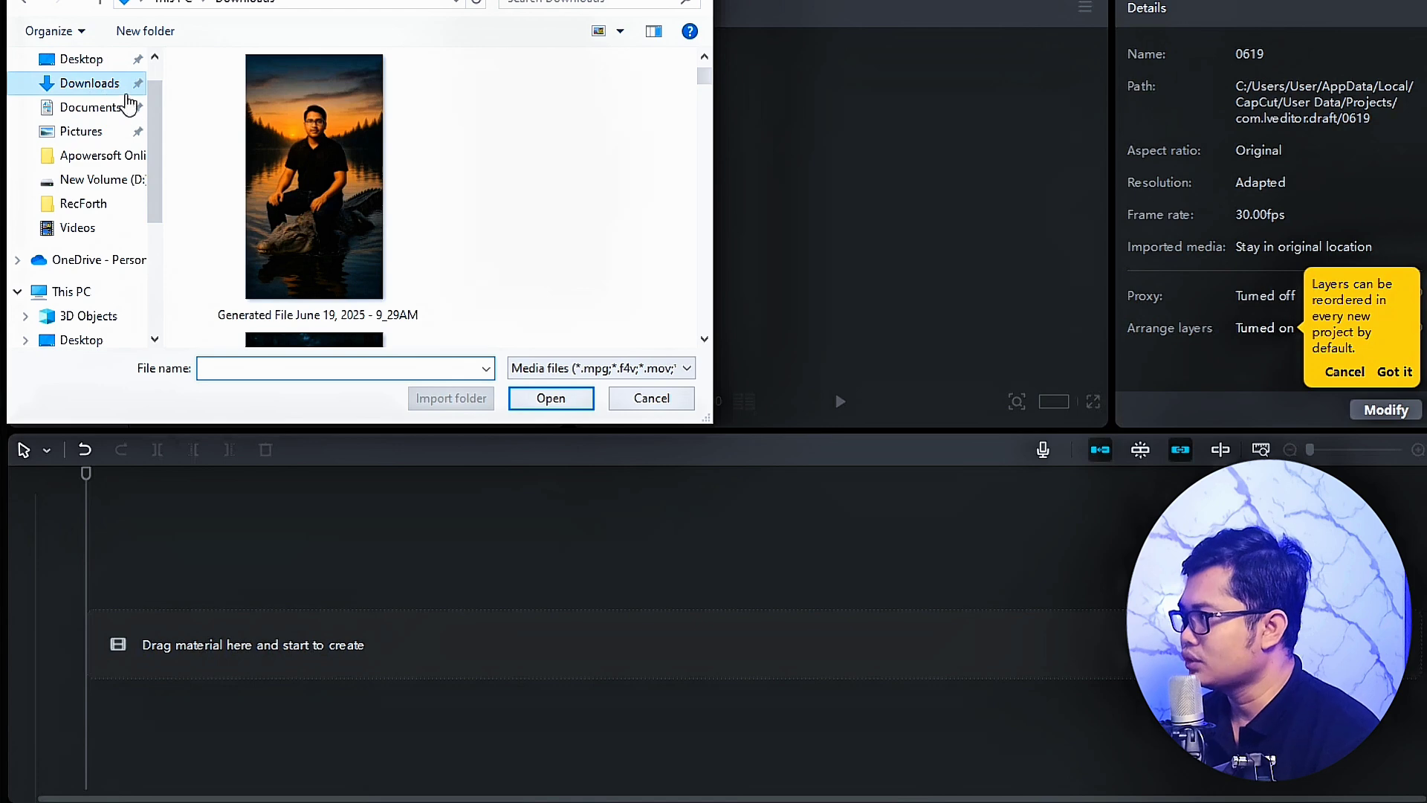
left_click(95, 84)
scroll(331, 184, "down", 3)
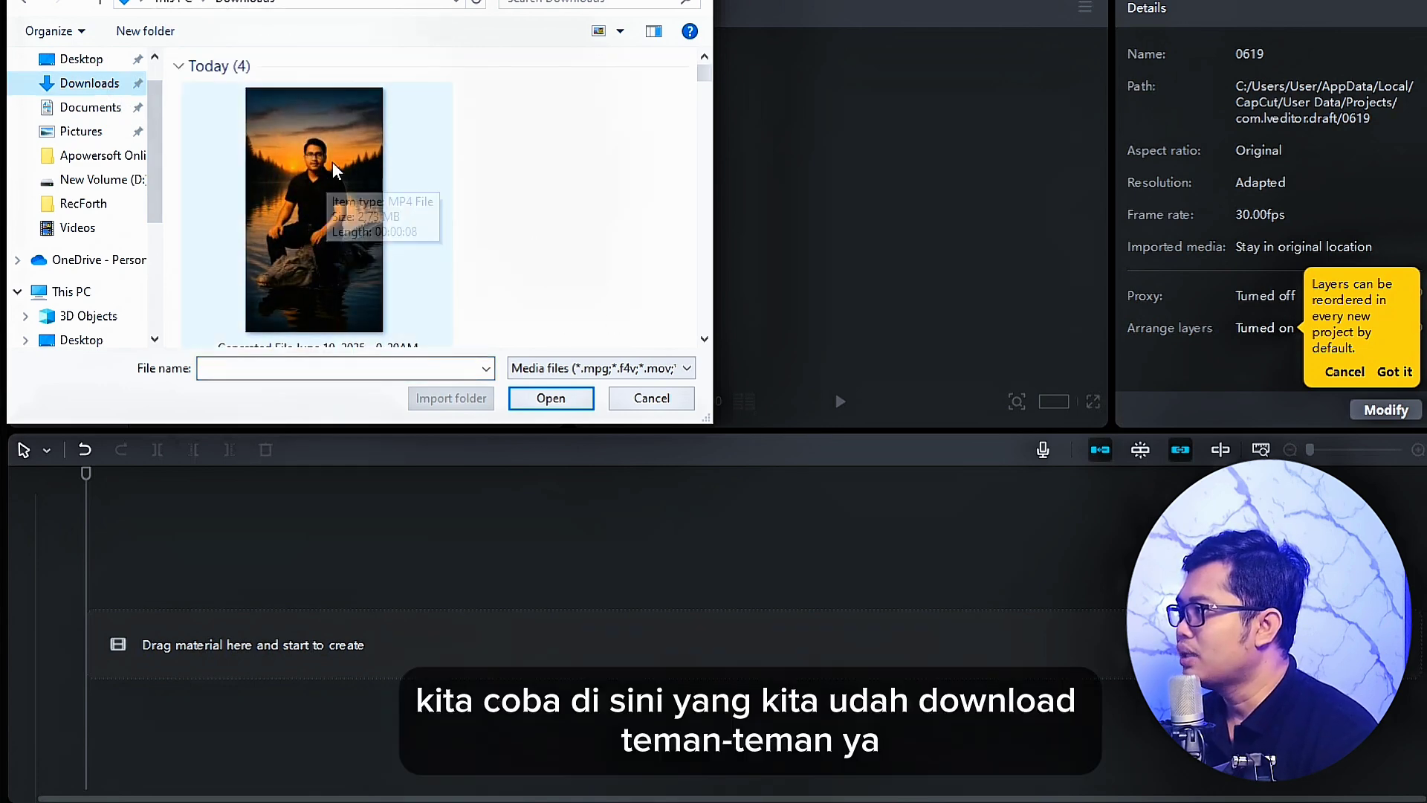
left_click(334, 170)
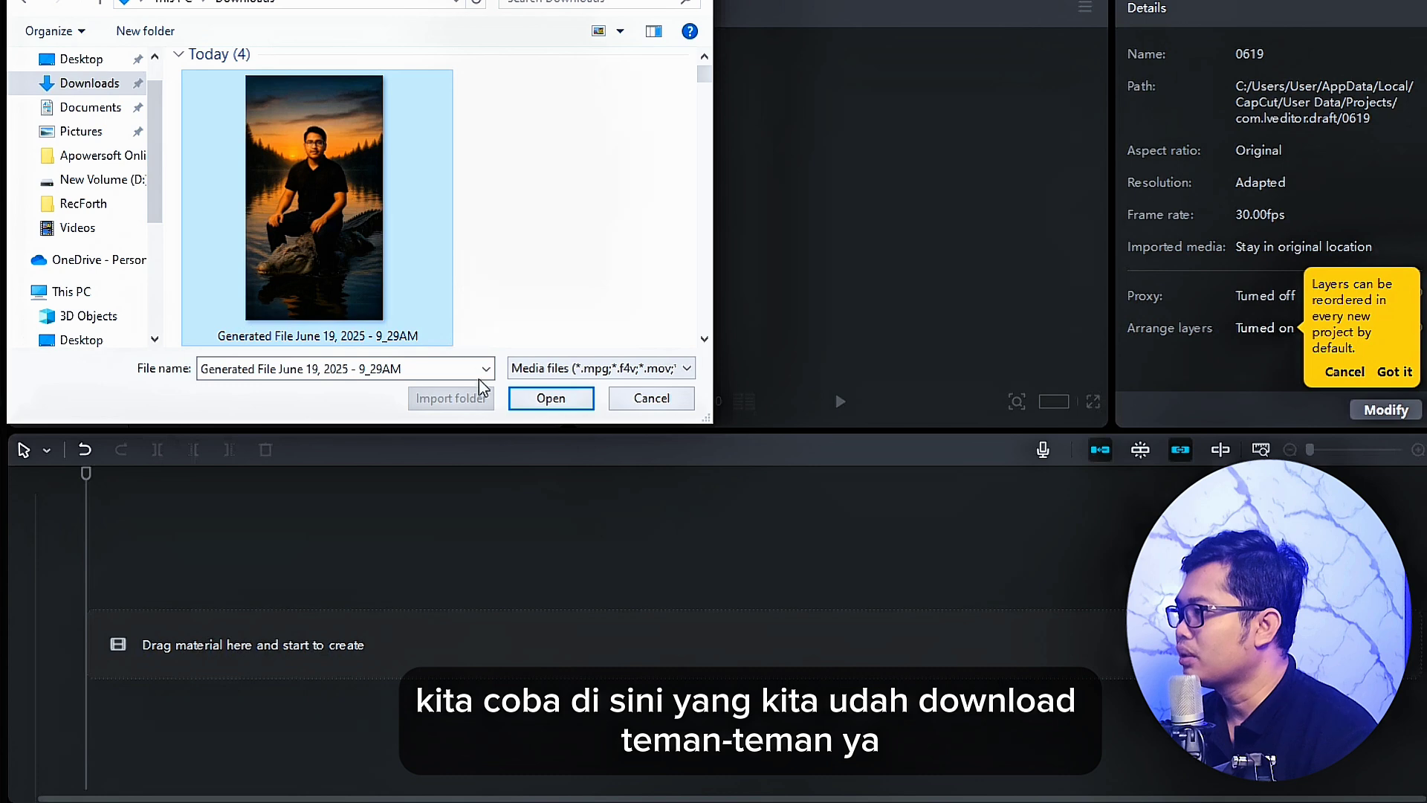
left_click(553, 401)
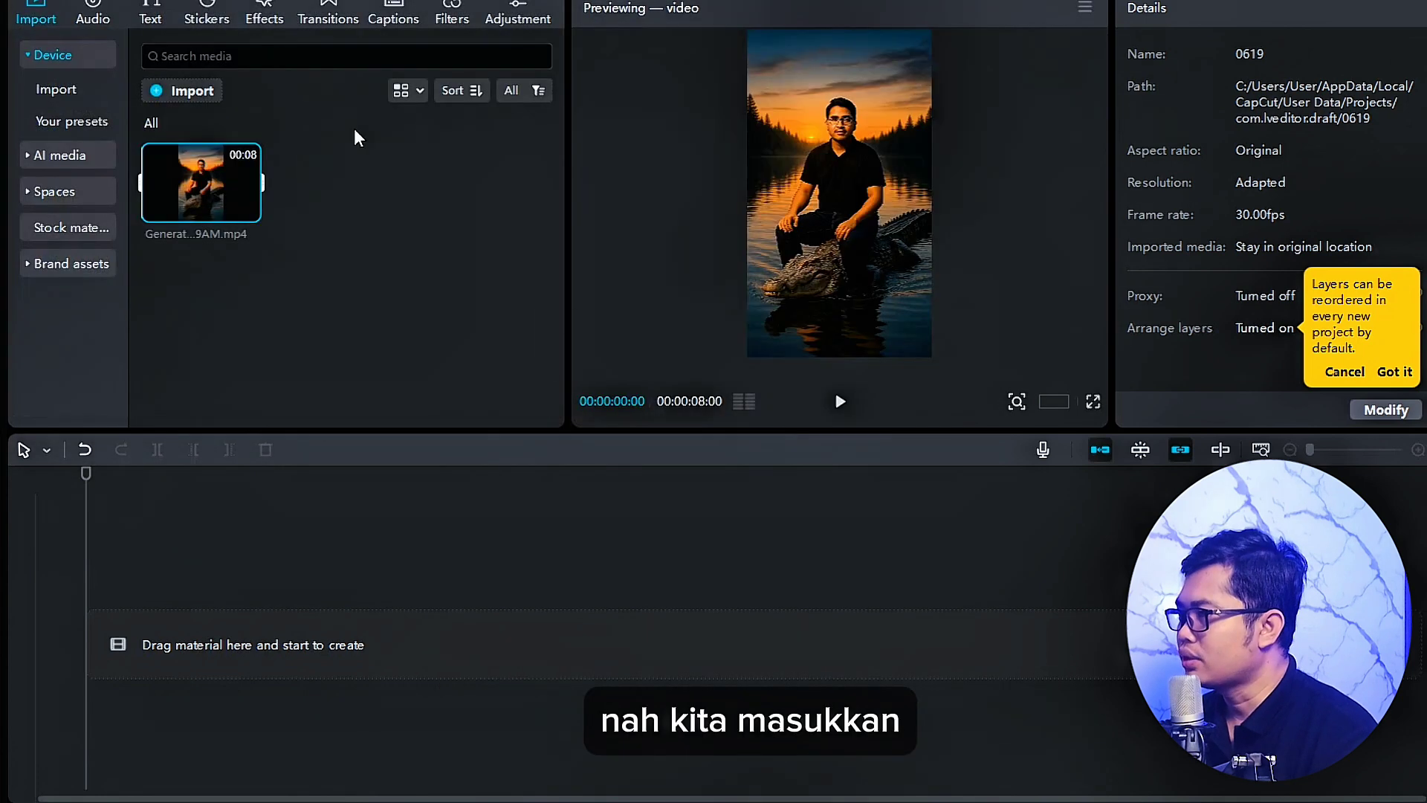
- Import the flame video "Generated File June 19, 2025 - 9_22AM" from Downloads into the project media
left_click(179, 92)
scroll(320, 215, "down", 3)
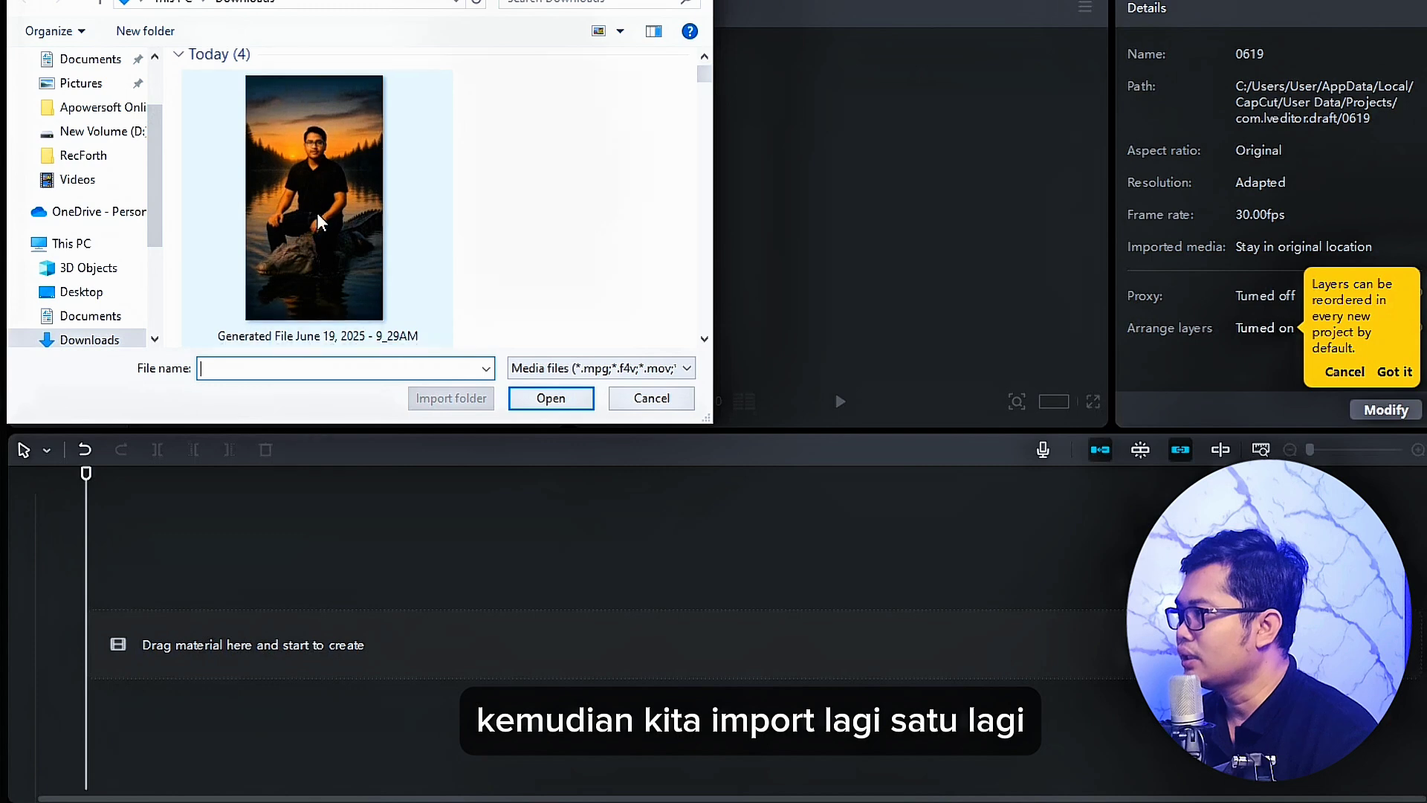
left_click(325, 216)
left_click(556, 402)
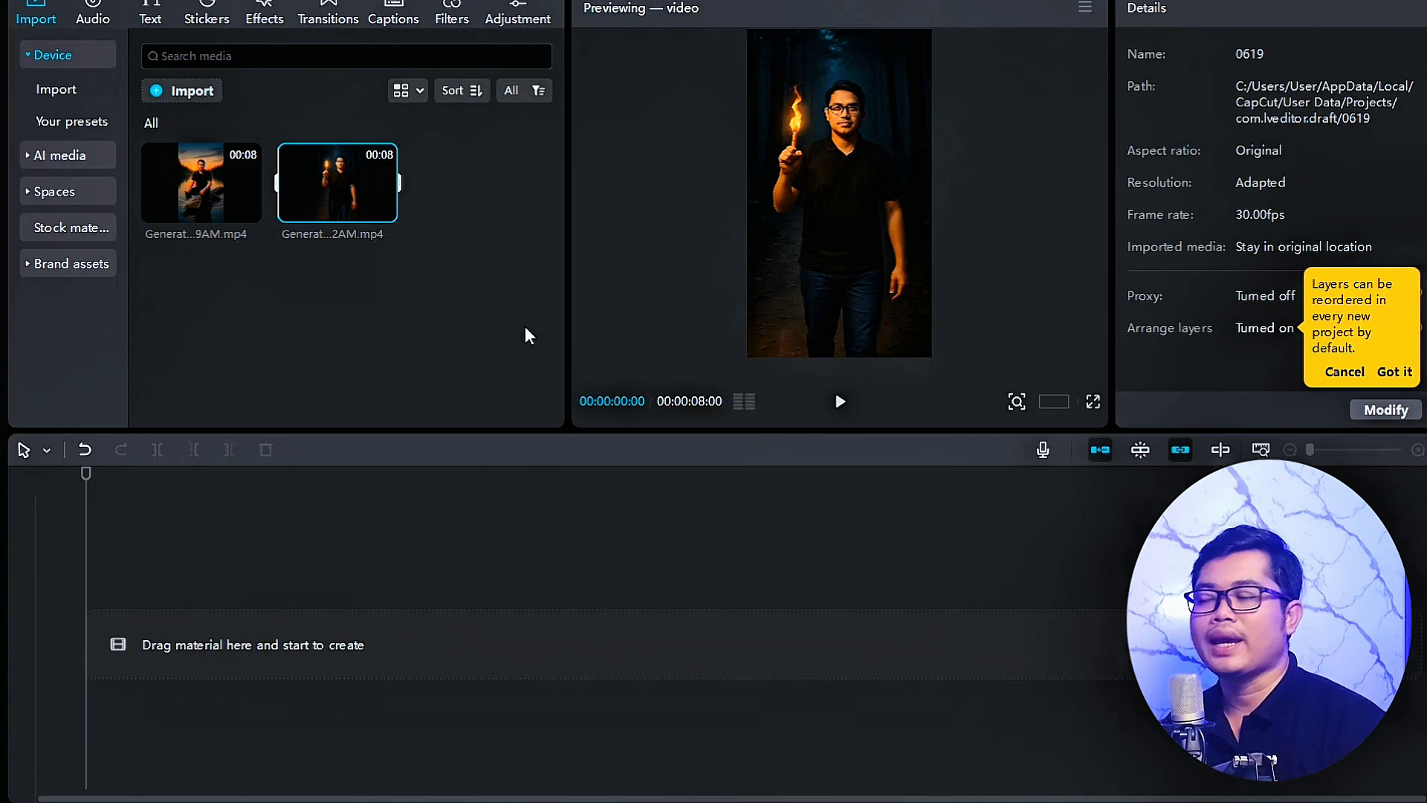
- Place the flame video at the start of the timeline and the crocodile video directly after it
mouse_move(331, 160)
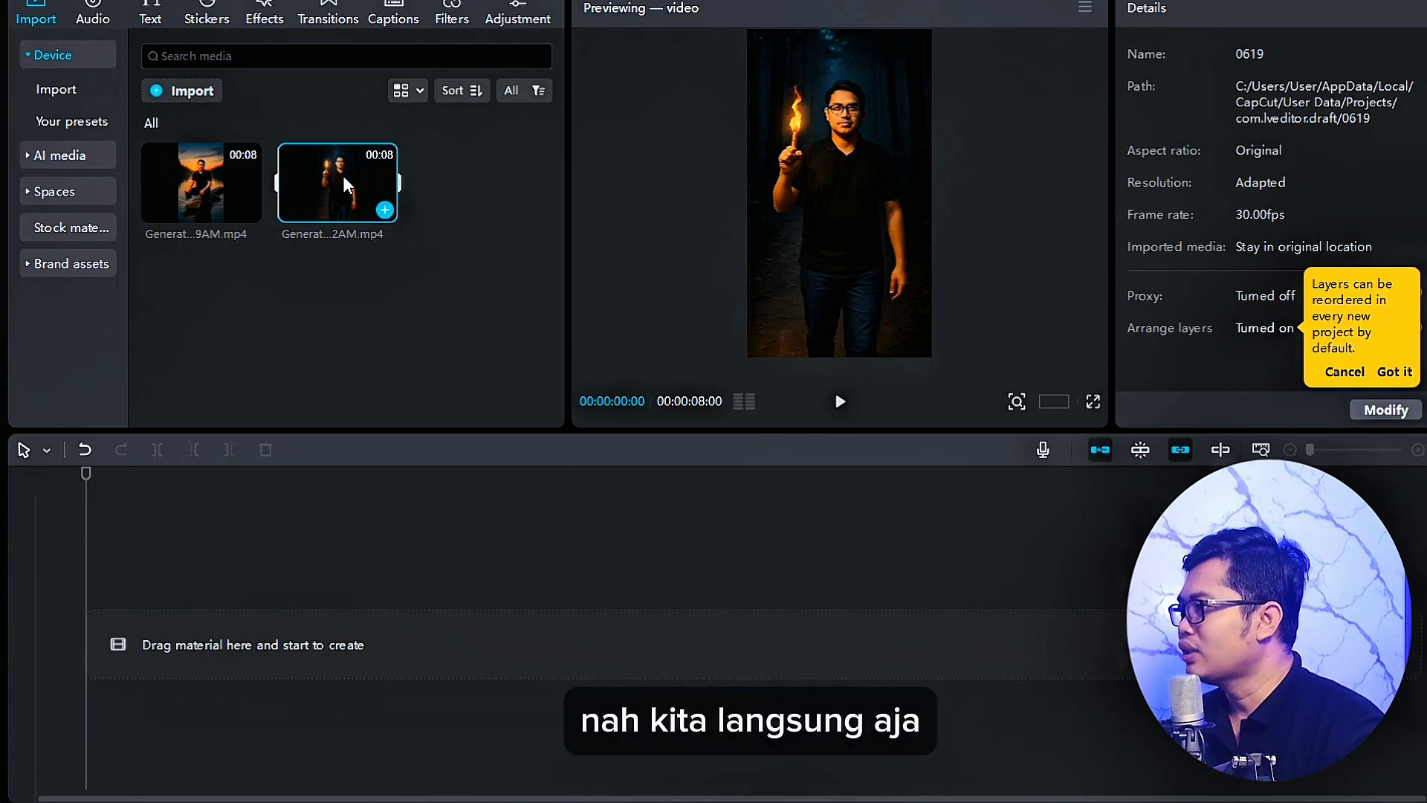
left_click_drag(350, 173, 142, 537)
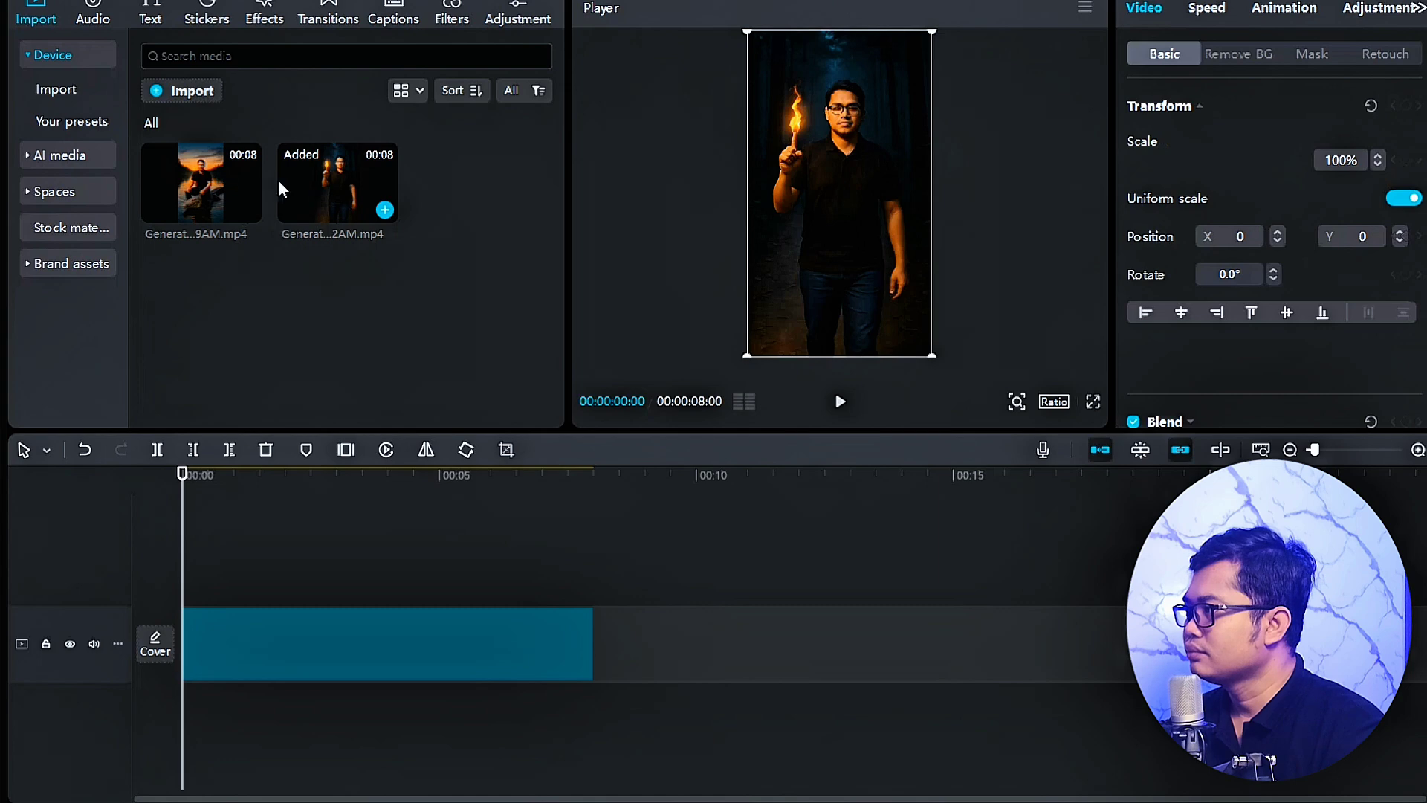
left_click_drag(200, 182, 594, 644)
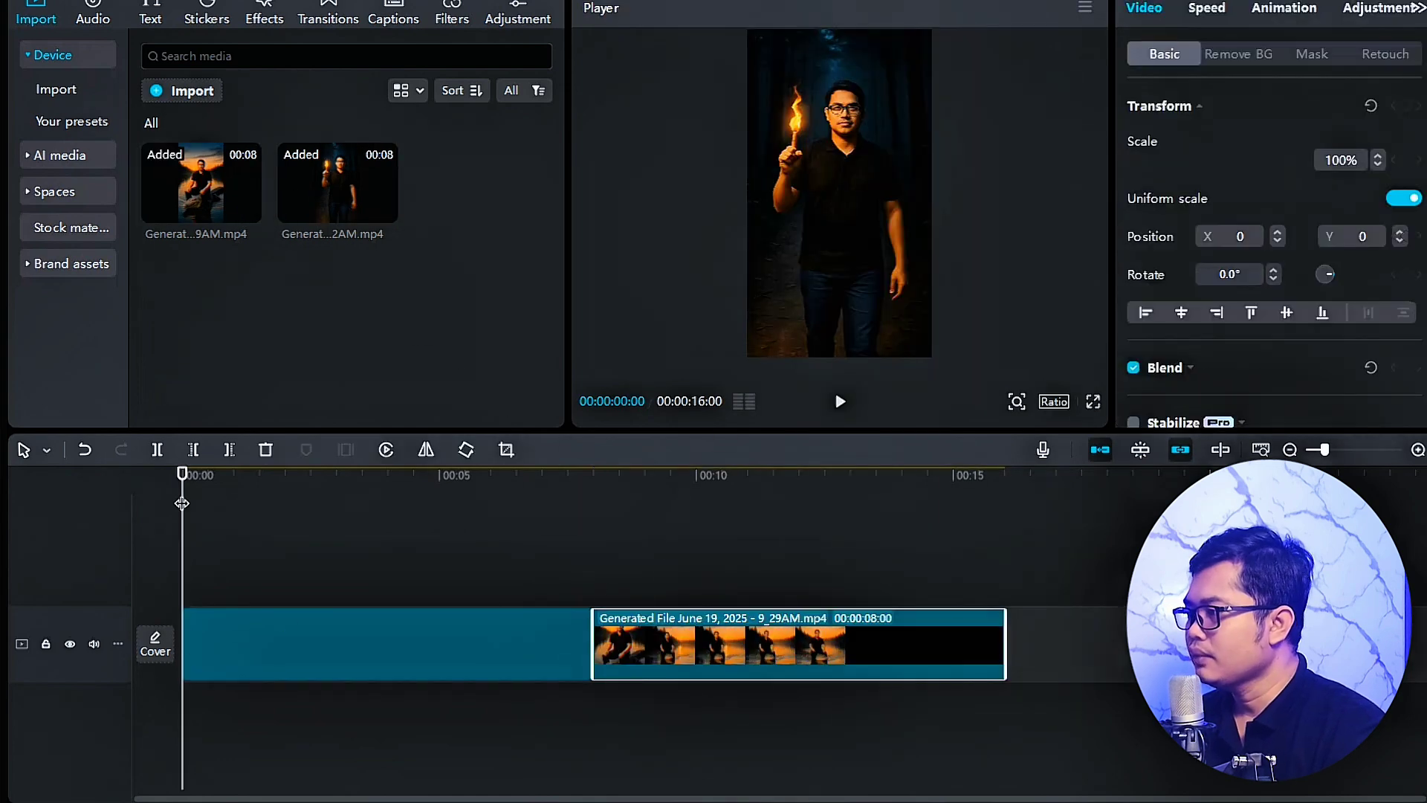
- Play back the two joined clips and return the playhead to the start of the timeline
left_click(840, 405)
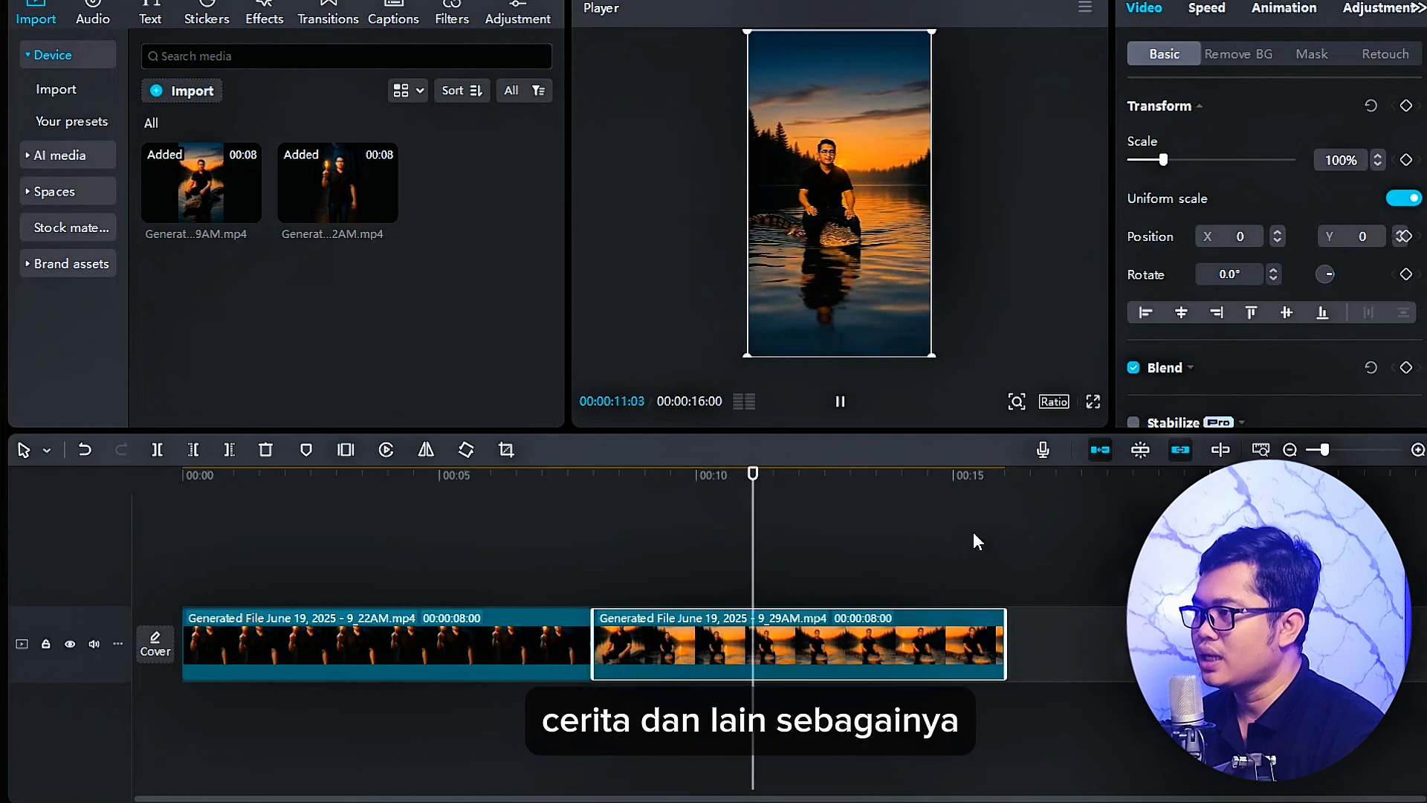
left_click(798, 529)
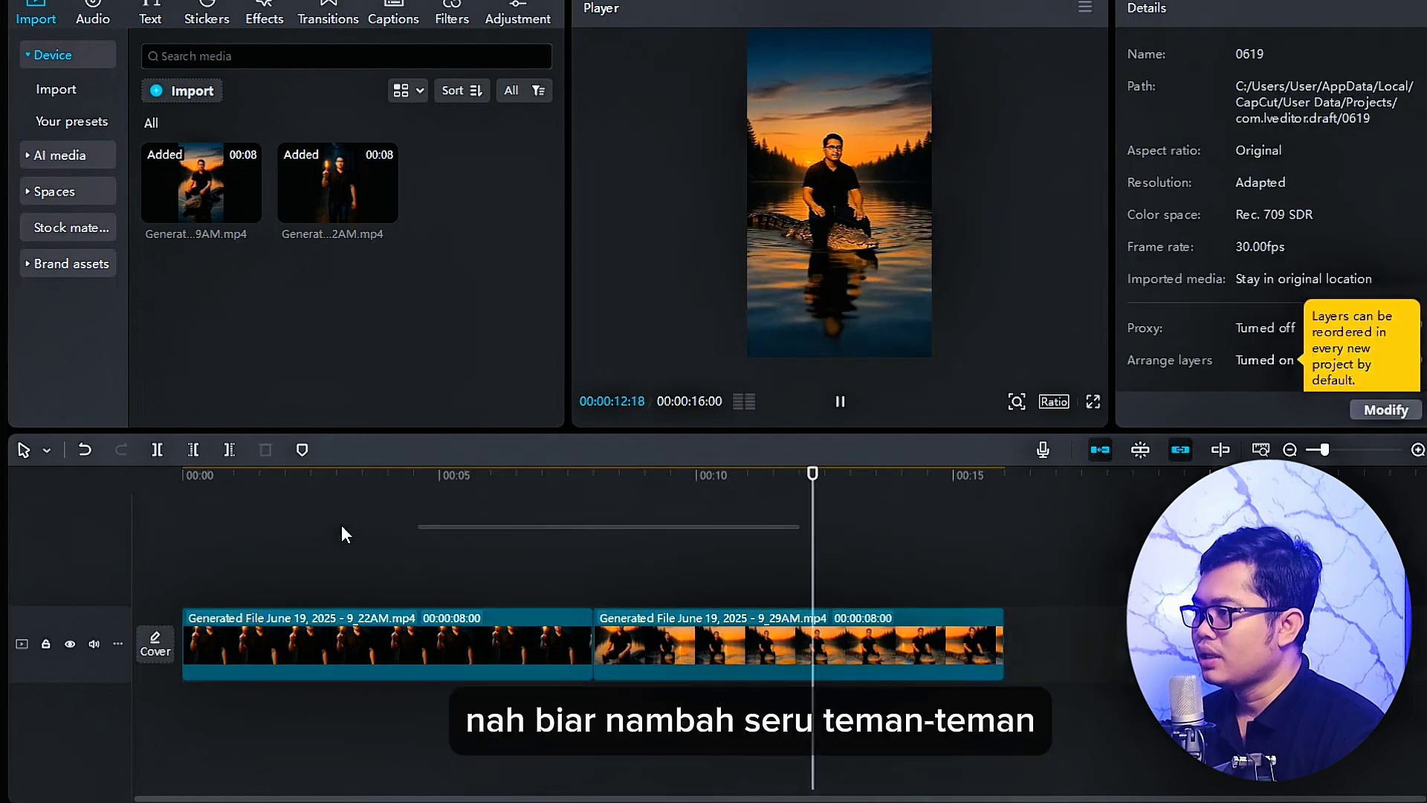
left_click(267, 494)
left_click(180, 512)
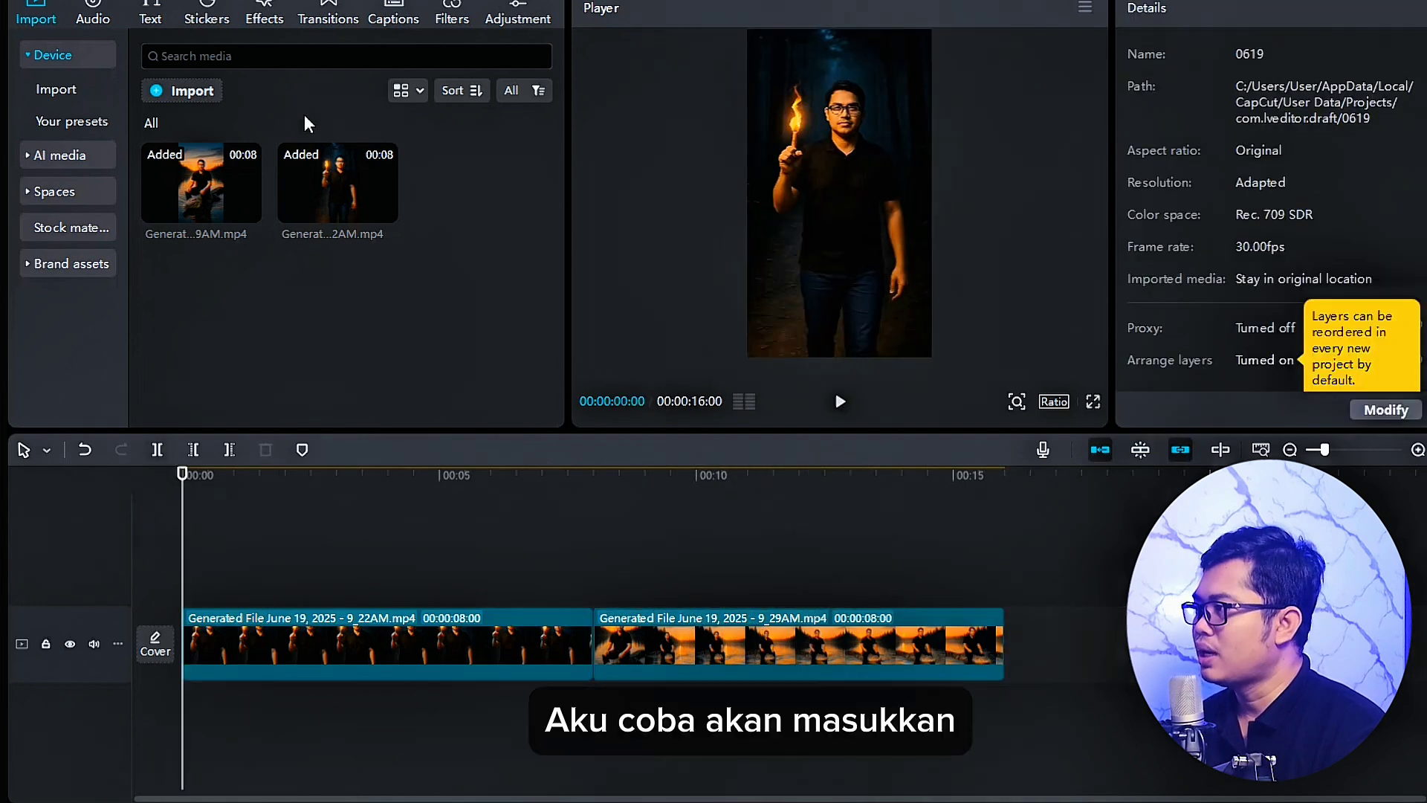
- Search the sound effects for "suara hutan malam hari" and add the 18-second "Kehidupan Malam" beneath the clips from the timeline start
left_click(101, 18)
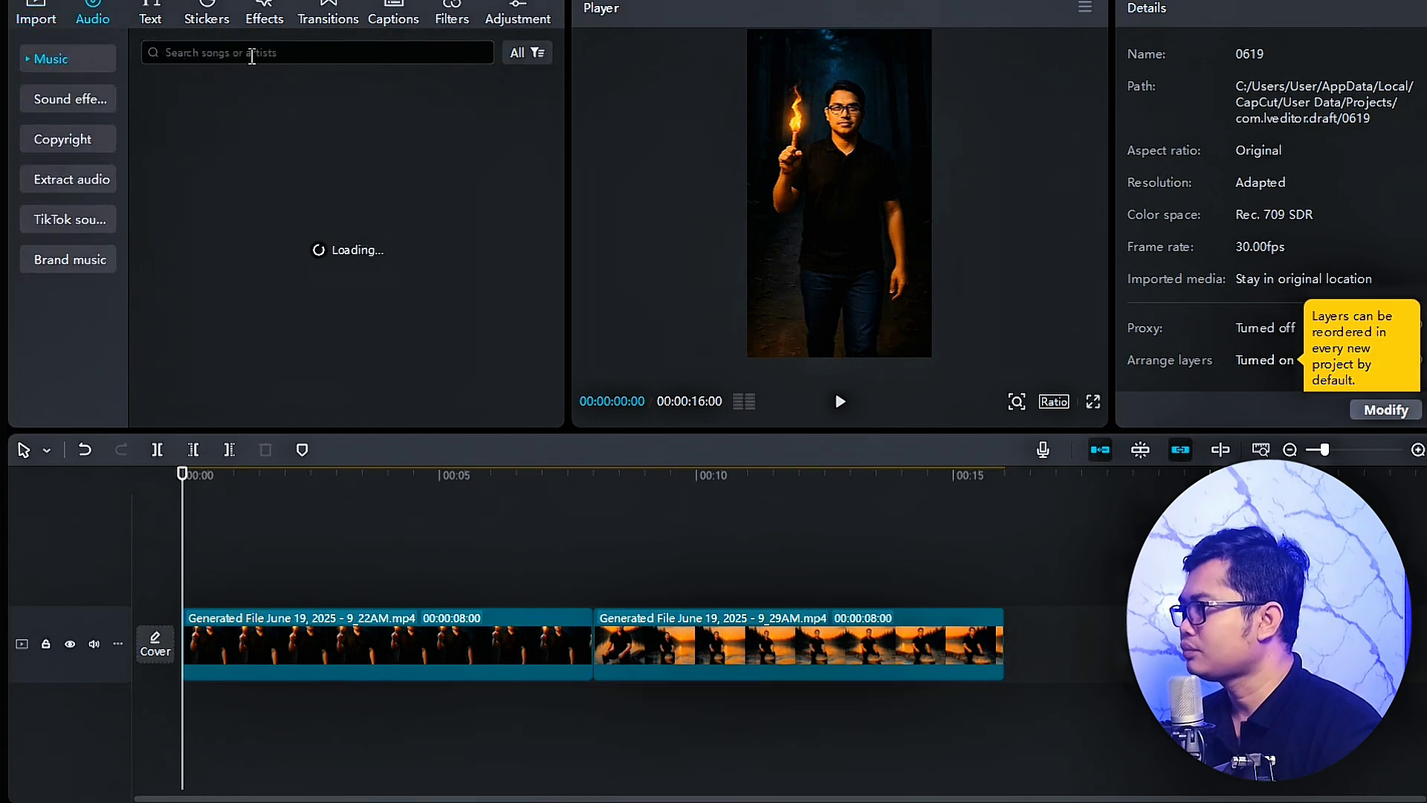
left_click(88, 99)
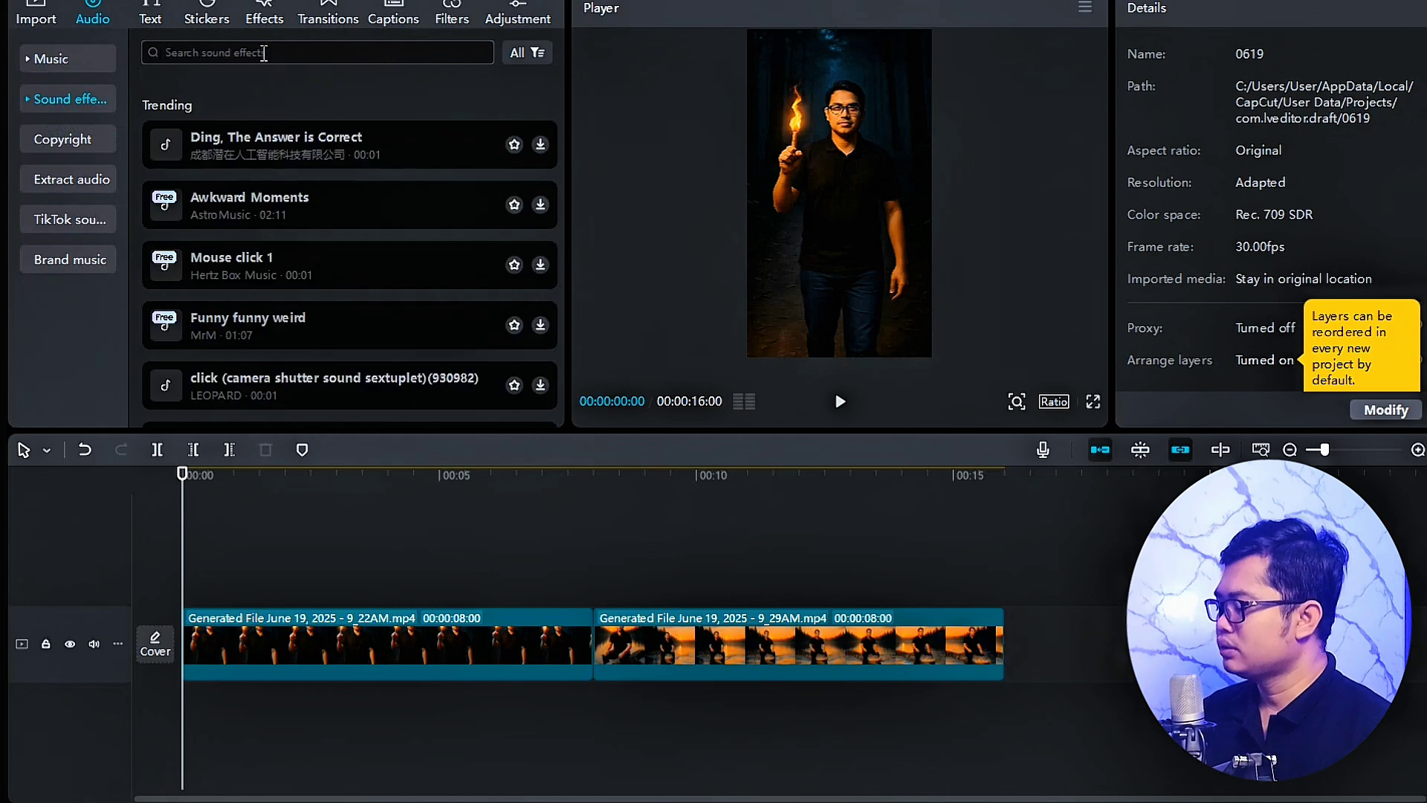
left_click(264, 53)
type("suara")
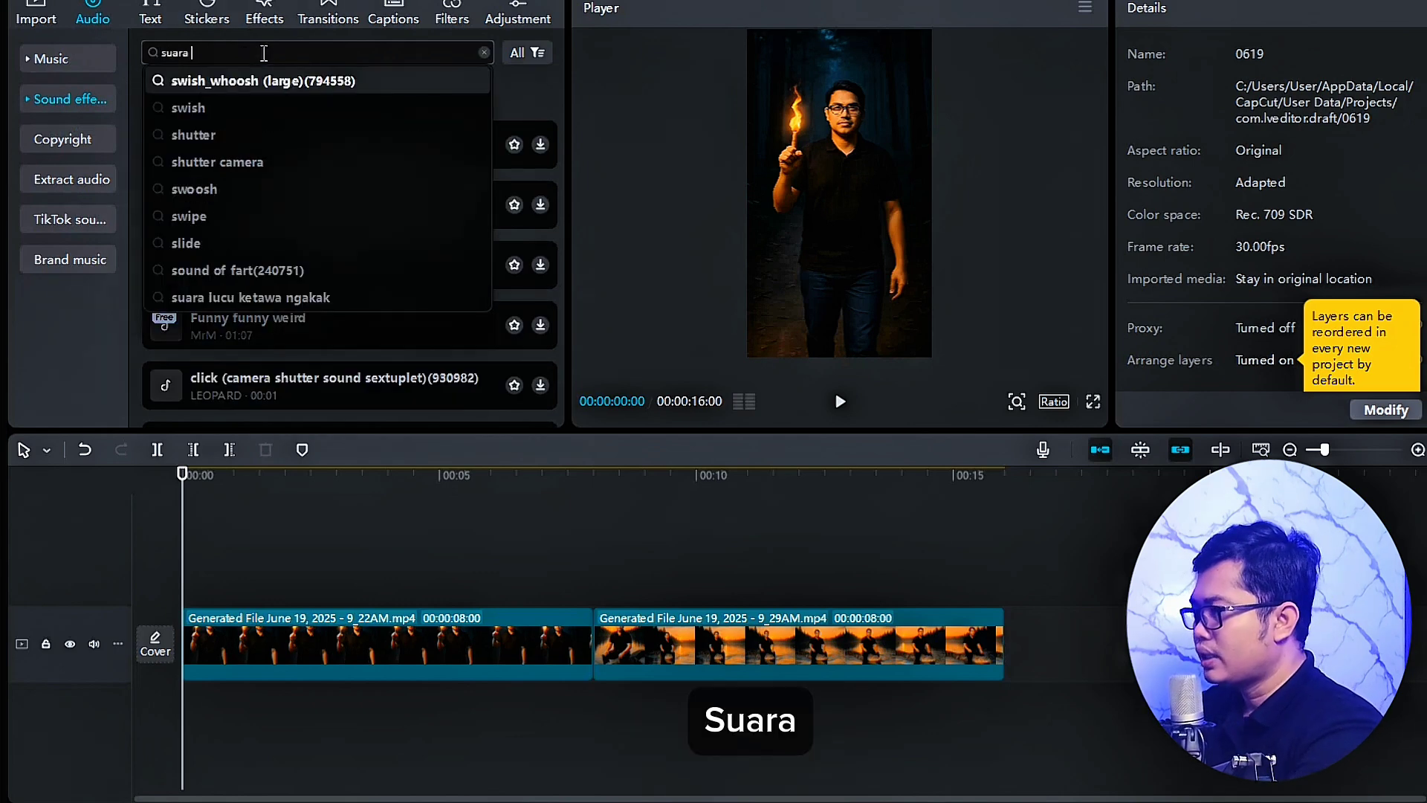
type(" hu")
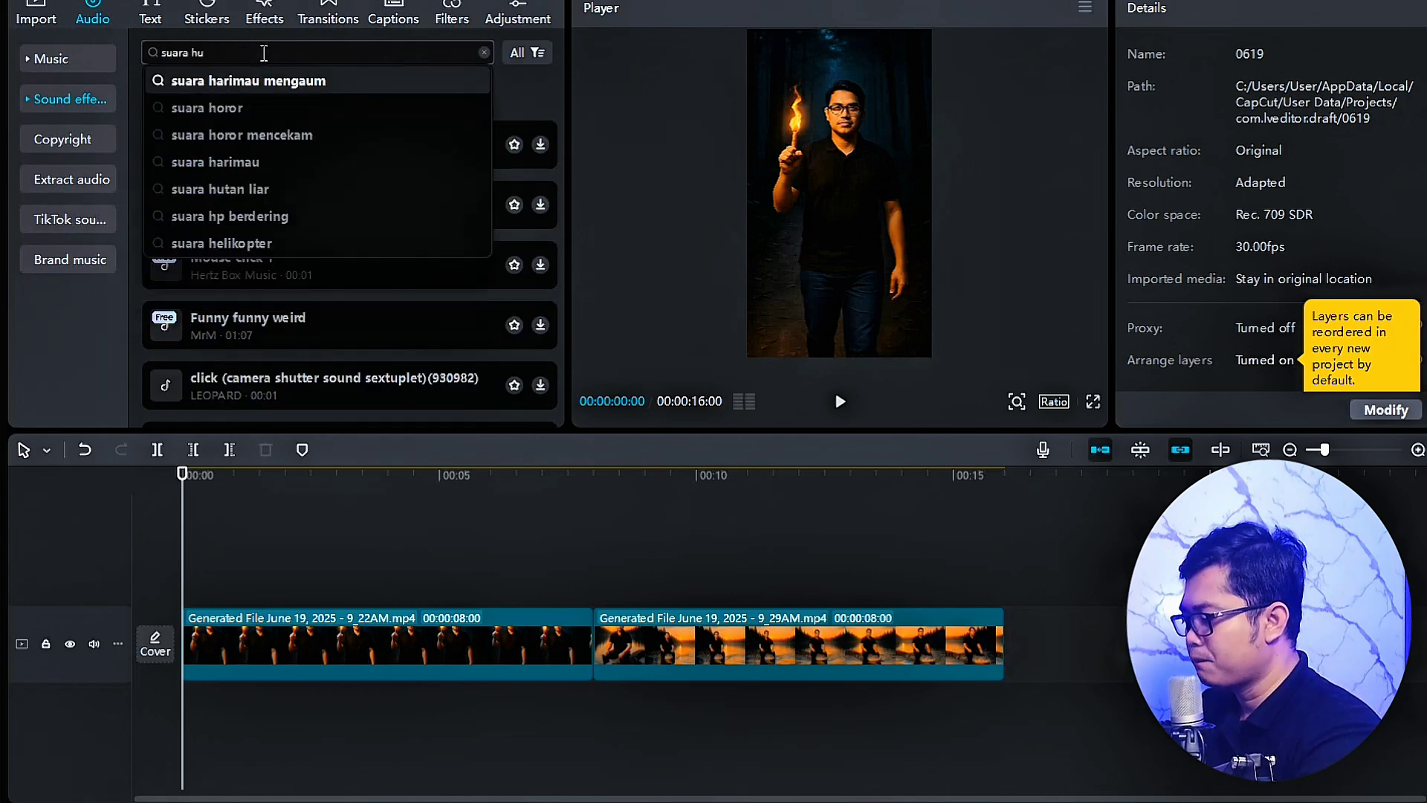
type("tan malam hari")
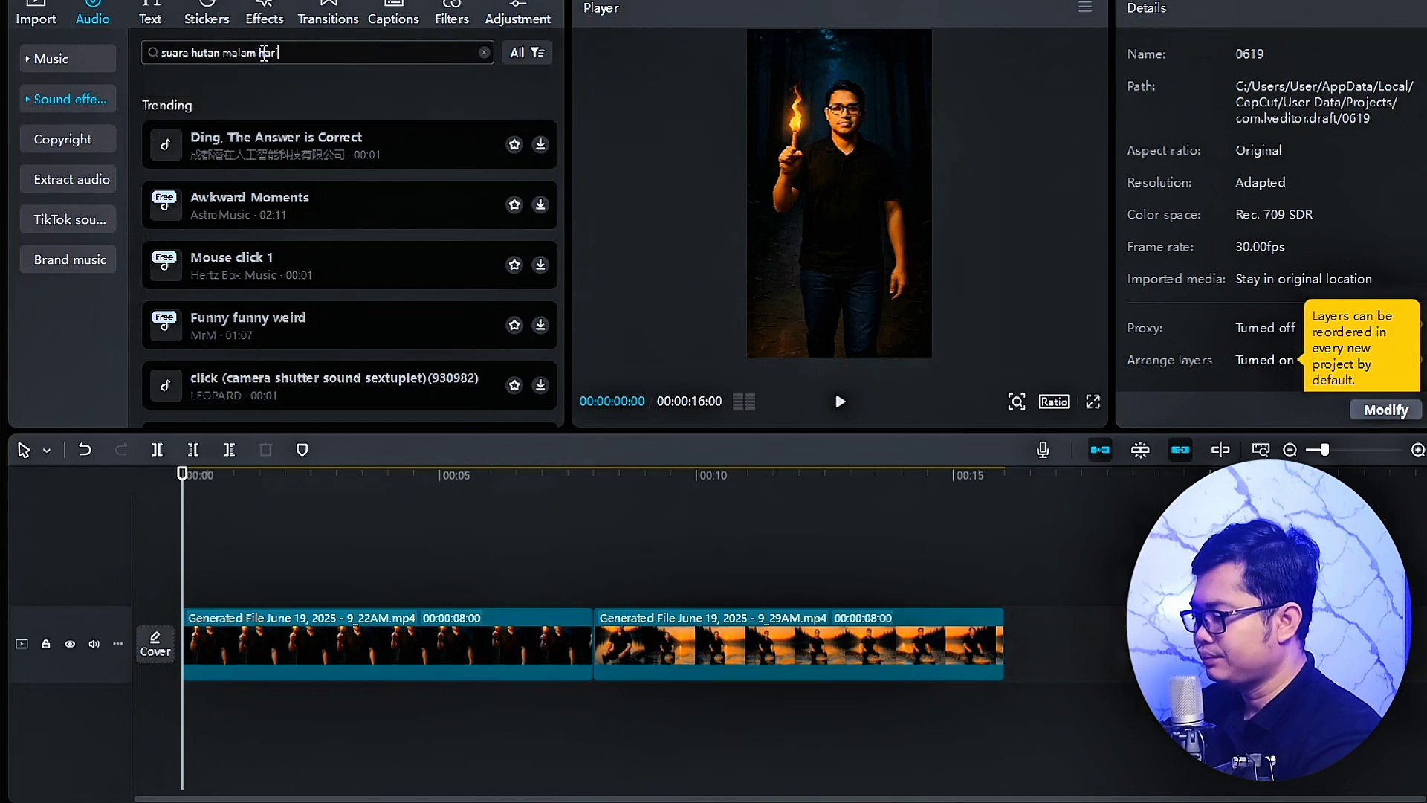
key("Return")
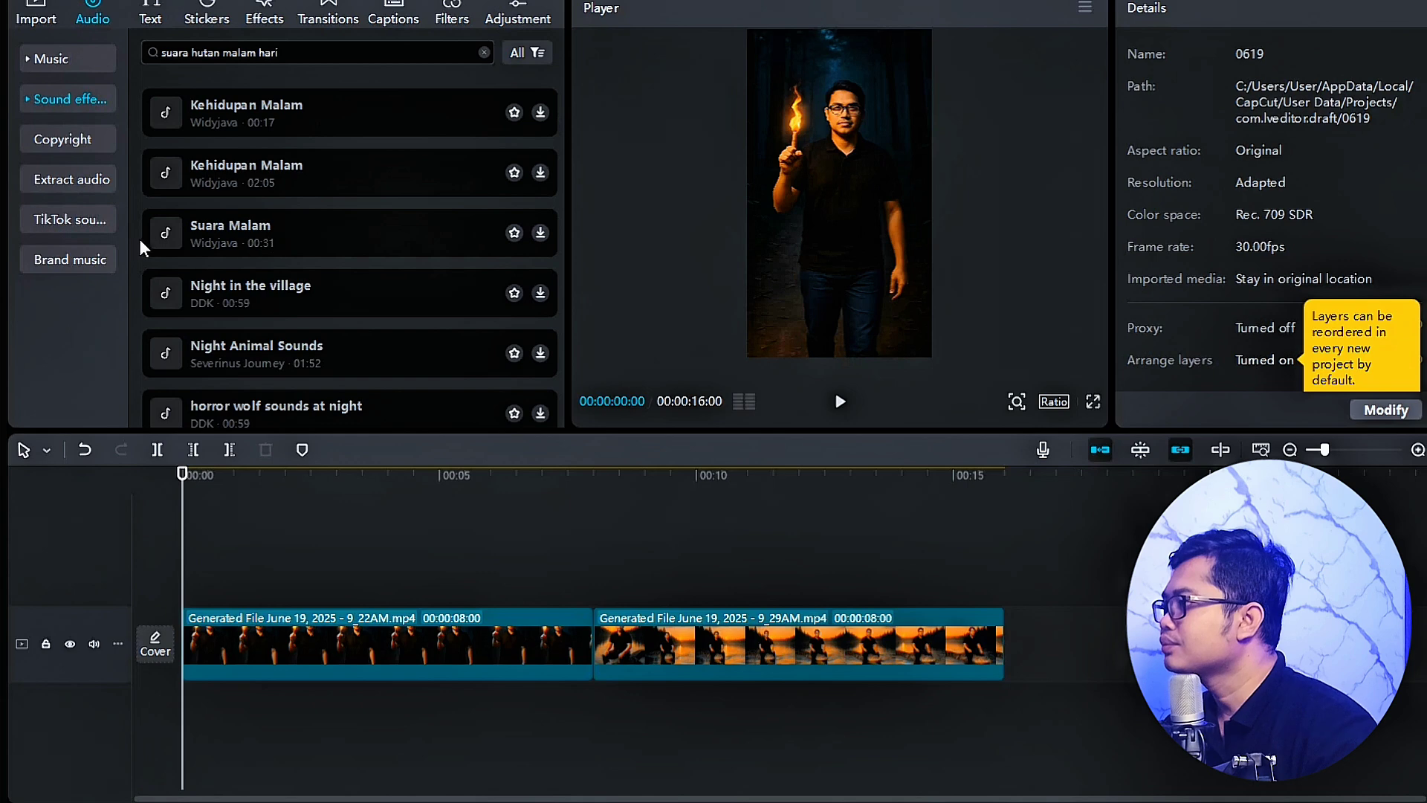
left_click(321, 104)
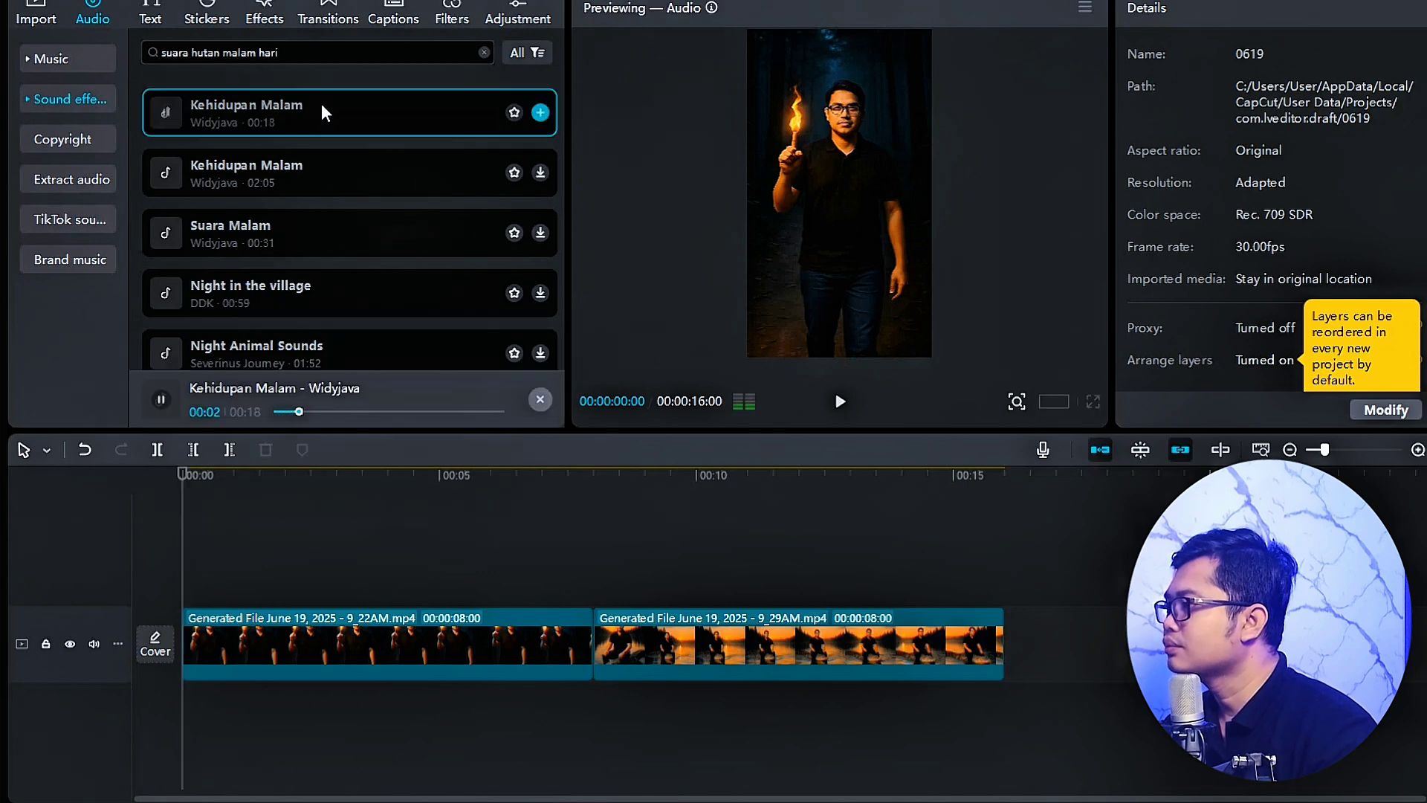
left_click(541, 112)
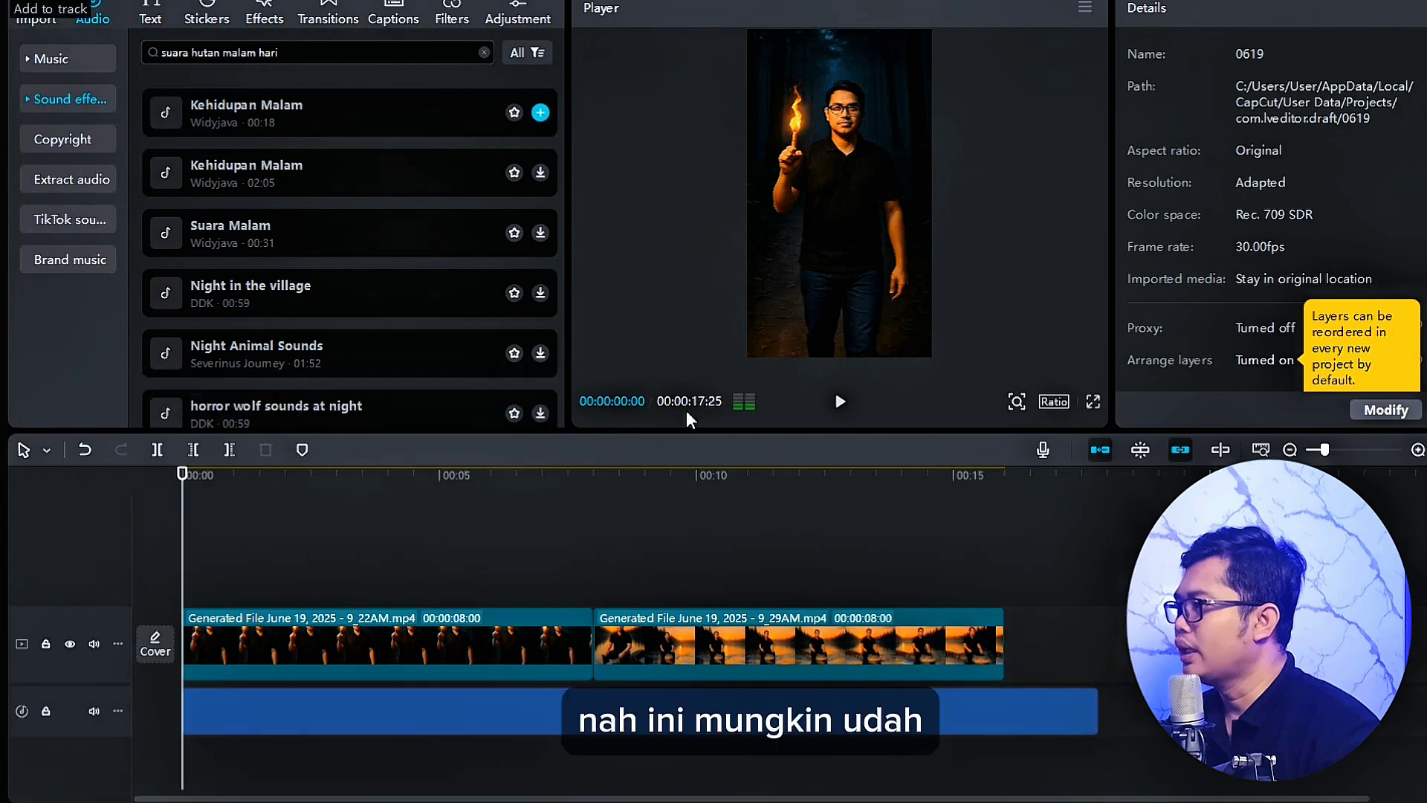
- Trim the end of the "Kehidupan Malam" sound to match the end of the flame clip
left_click_drag(1097, 709, 597, 719)
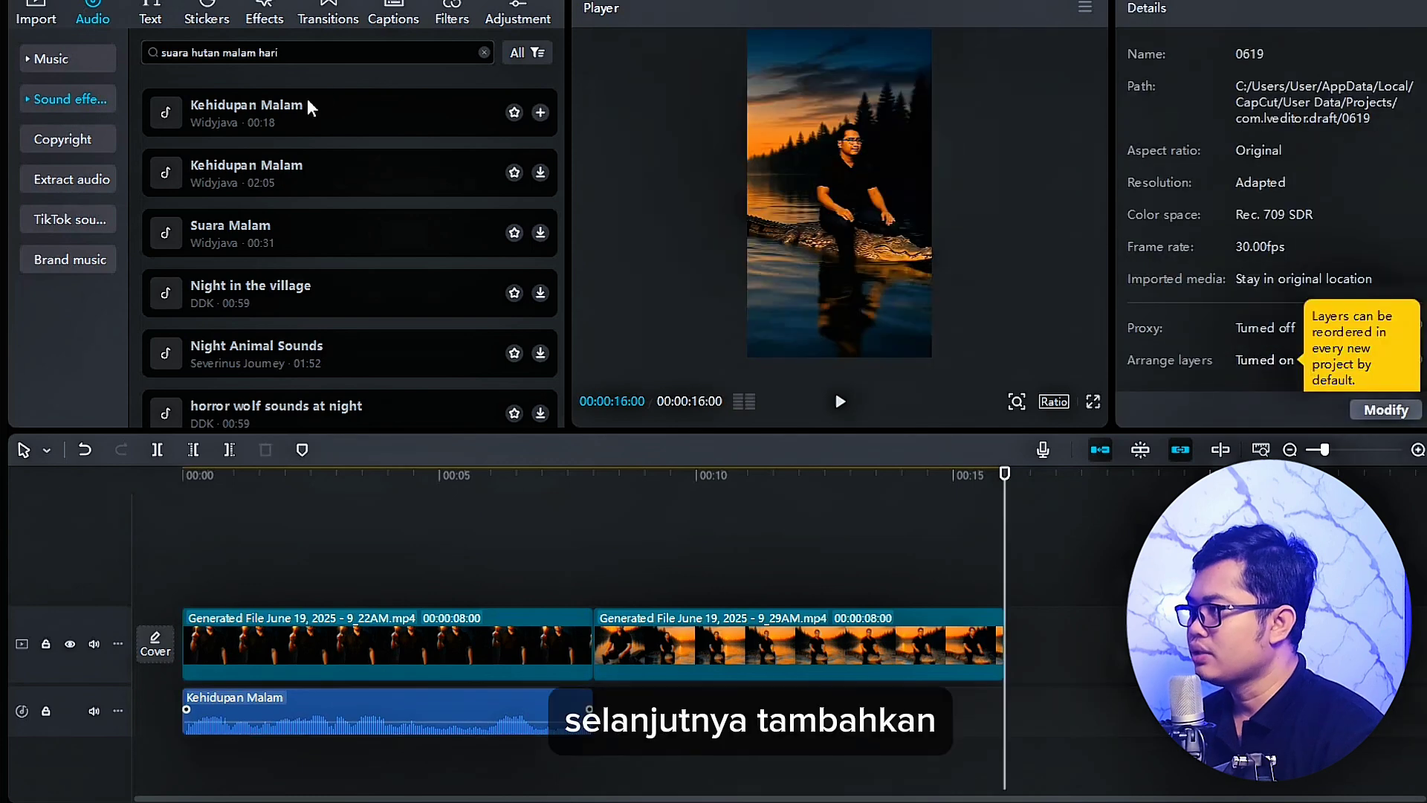
- Search the sound effects for "suara air sungai"
left_click(390, 52)
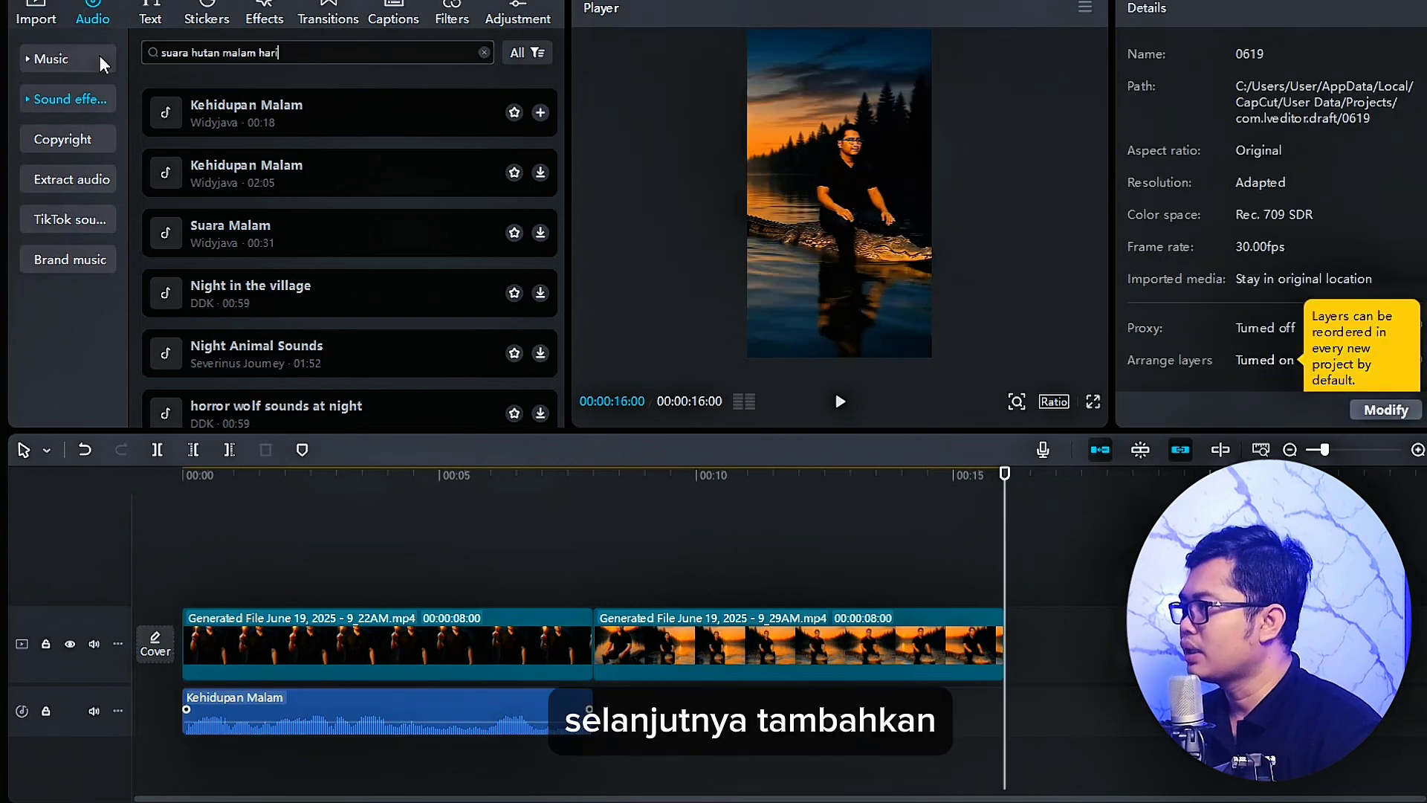
key("ctrl+a")
type("suara ")
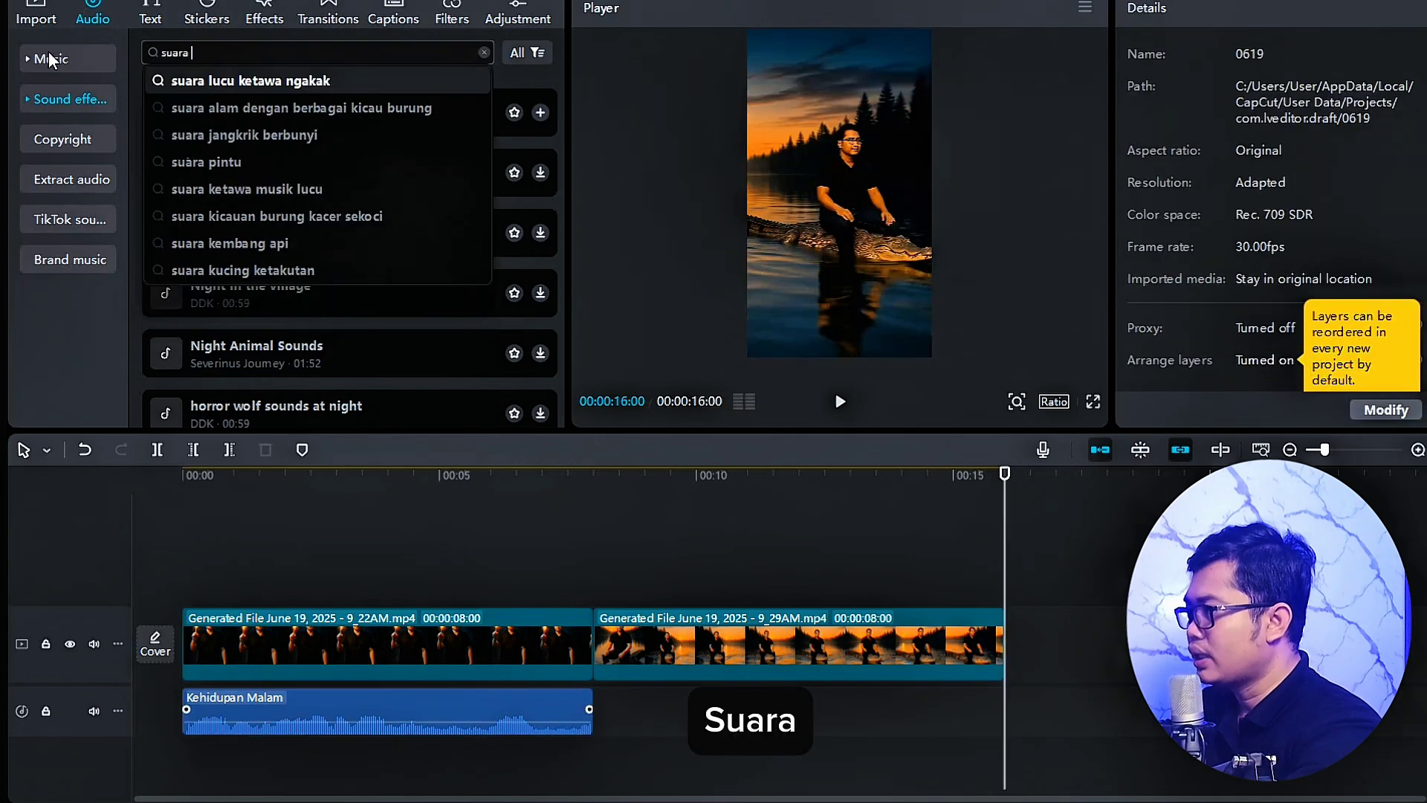
type("air sdun")
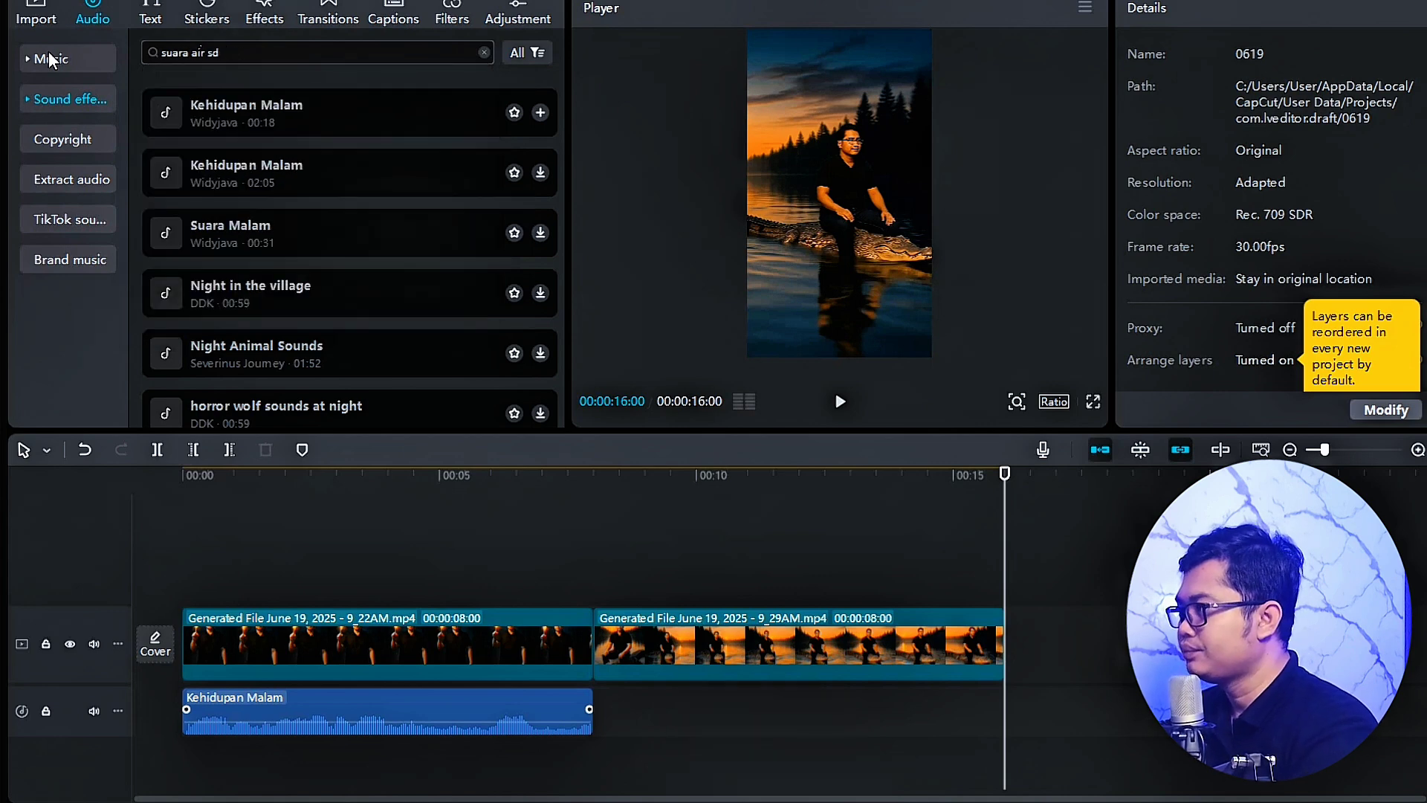
key("BackSpace")
type("ungai")
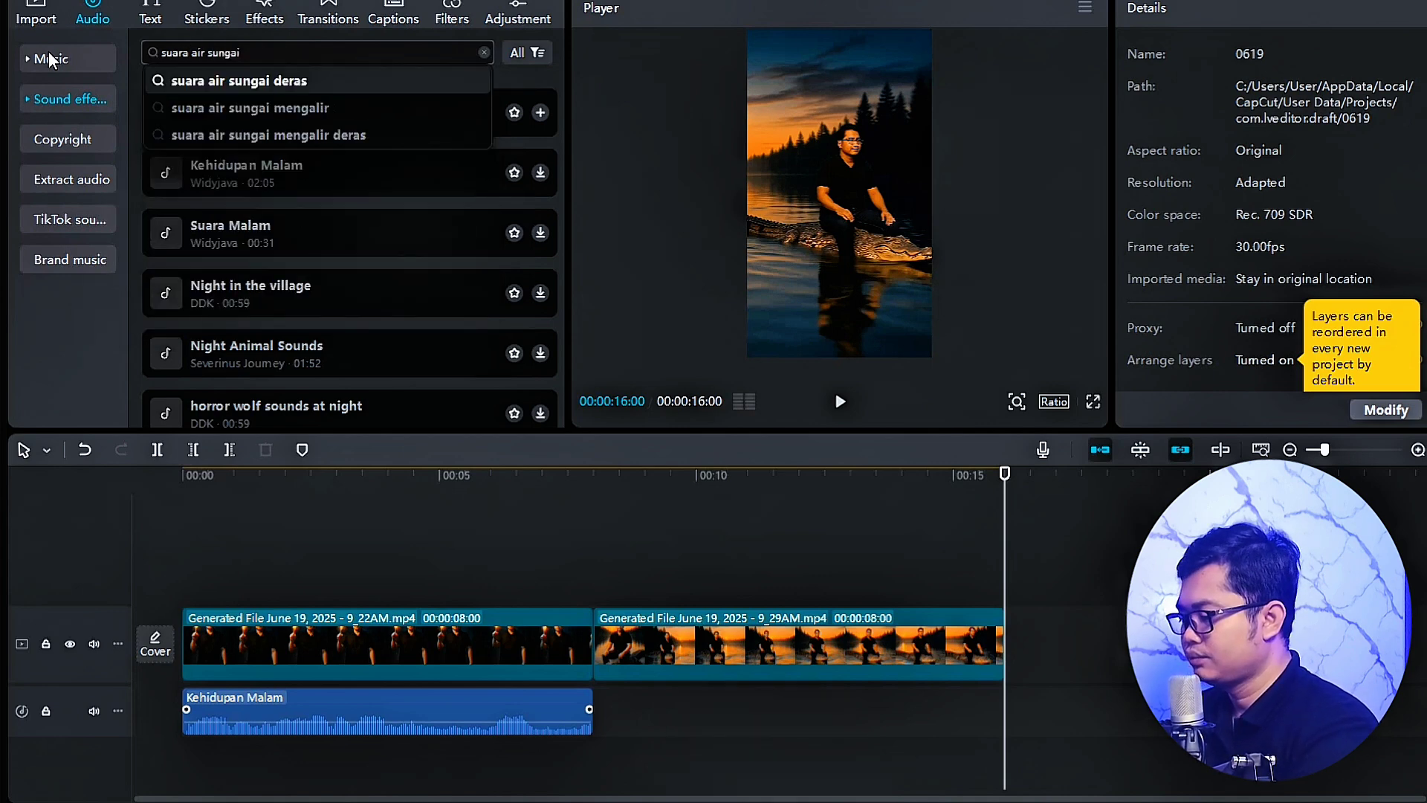
key("Return")
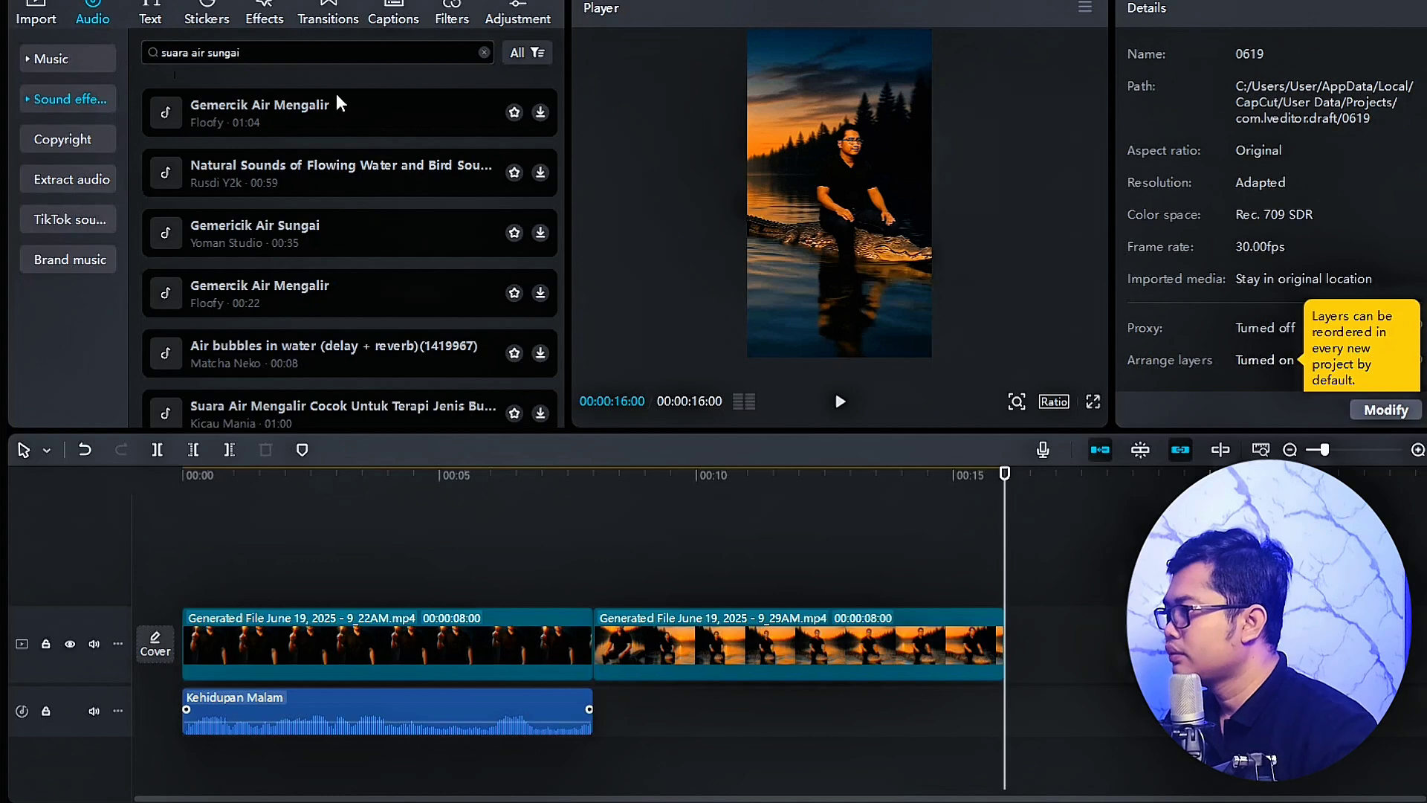
- Preview the 01:04 "Gemercik Air Mengalir" sound and add it directly after the night sound, starting beneath the crocodile clip
left_click(321, 115)
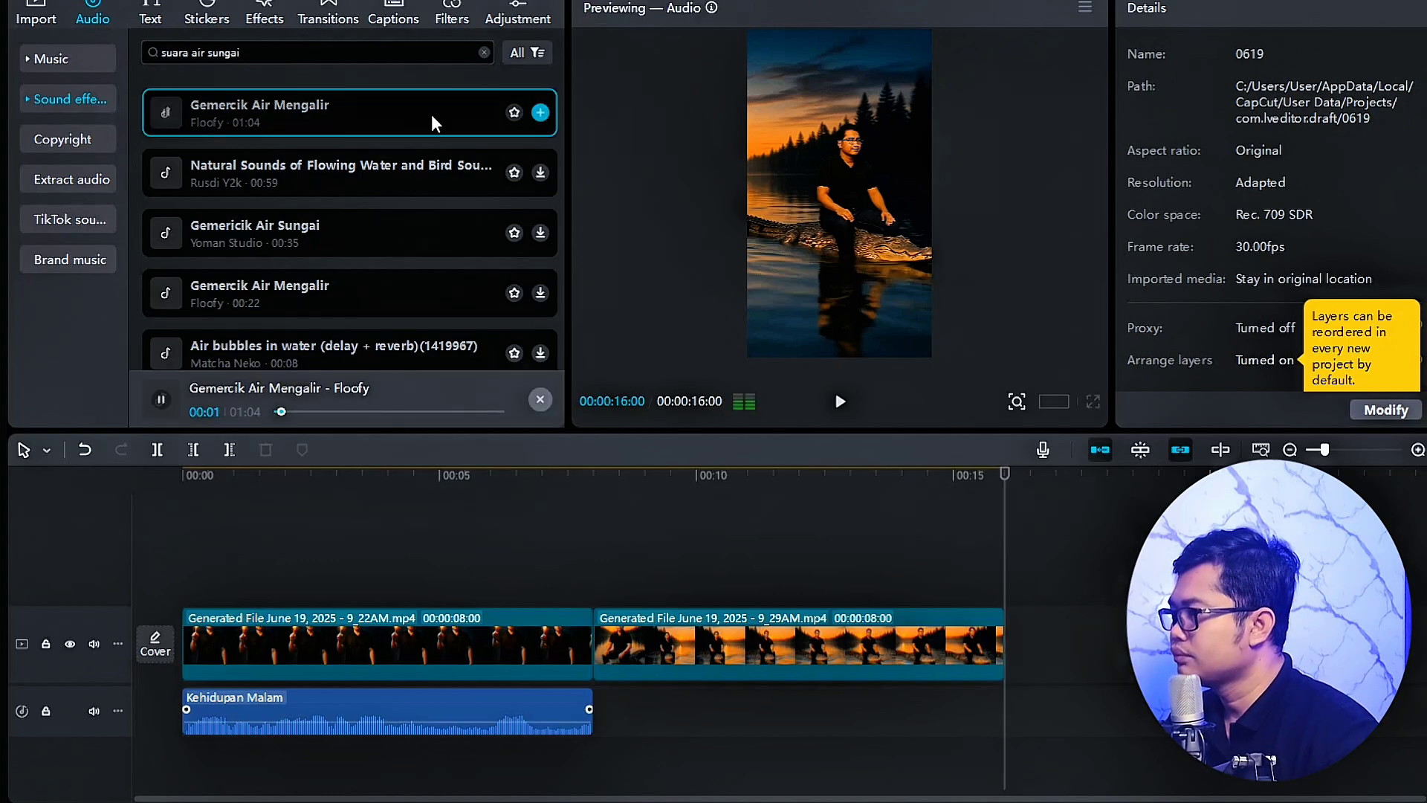
left_click(536, 113)
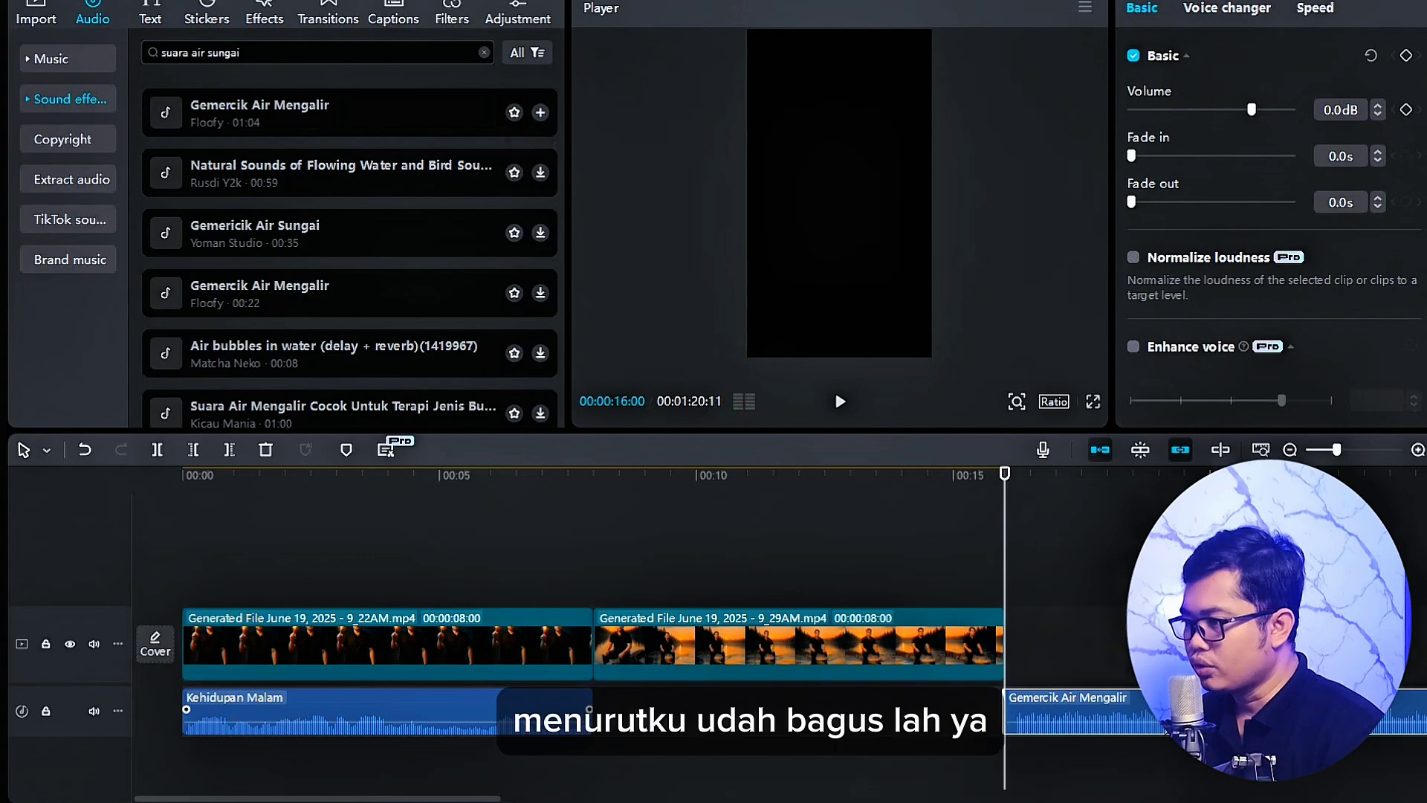
left_click_drag(1167, 713, 756, 727)
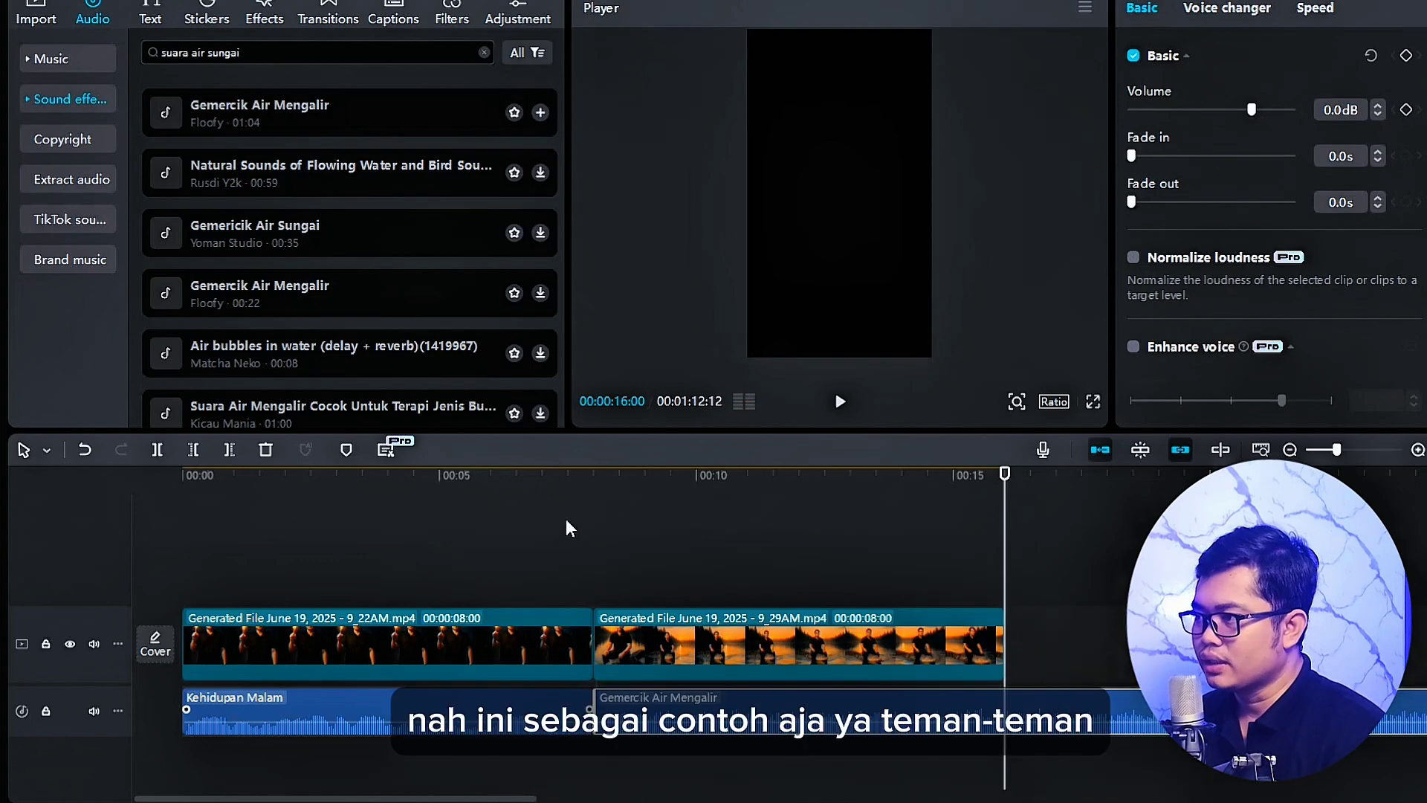
- Split the "Gemercik Air Mengalir" sound at the end of the crocodile clip and delete the excess part
left_click(158, 449)
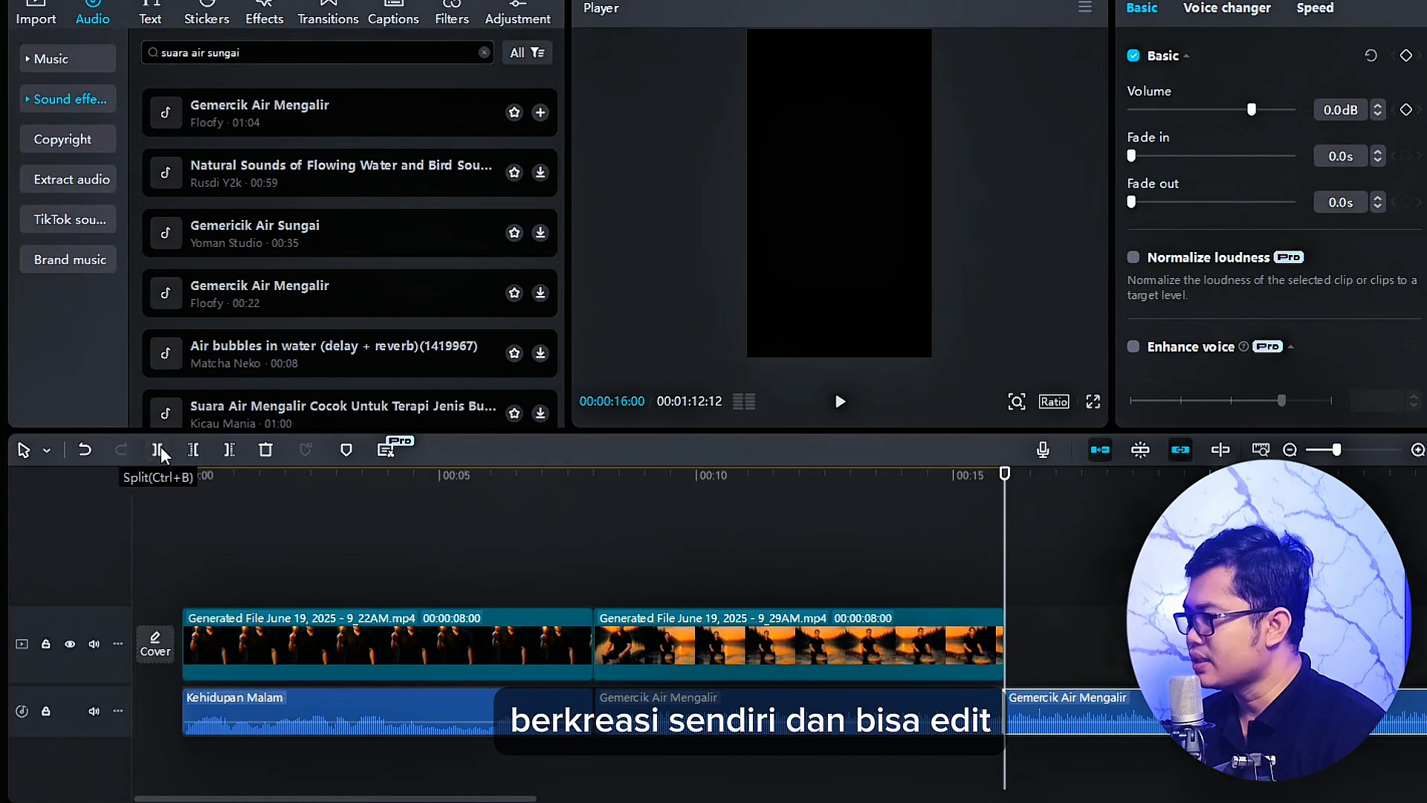
left_click(1111, 743)
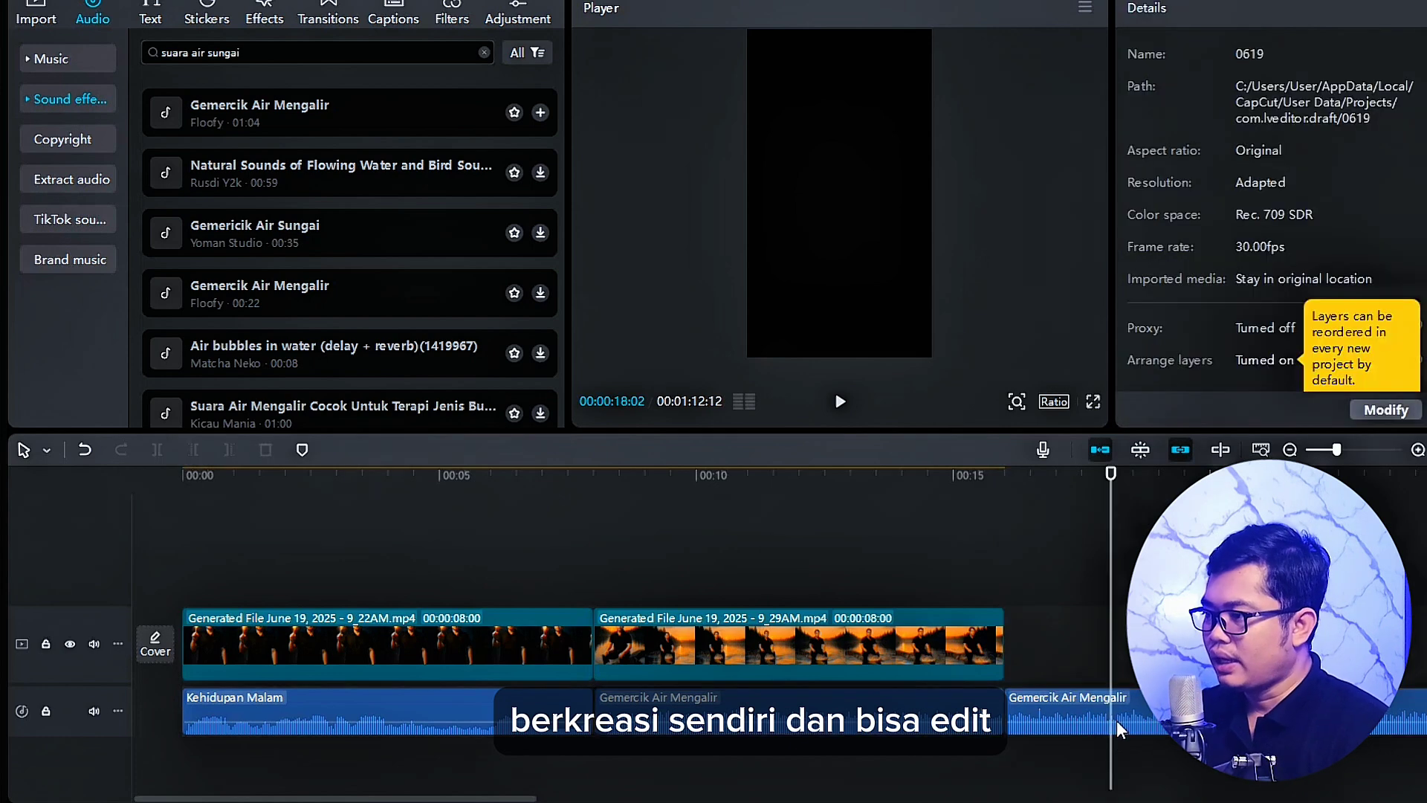
left_click(1122, 721)
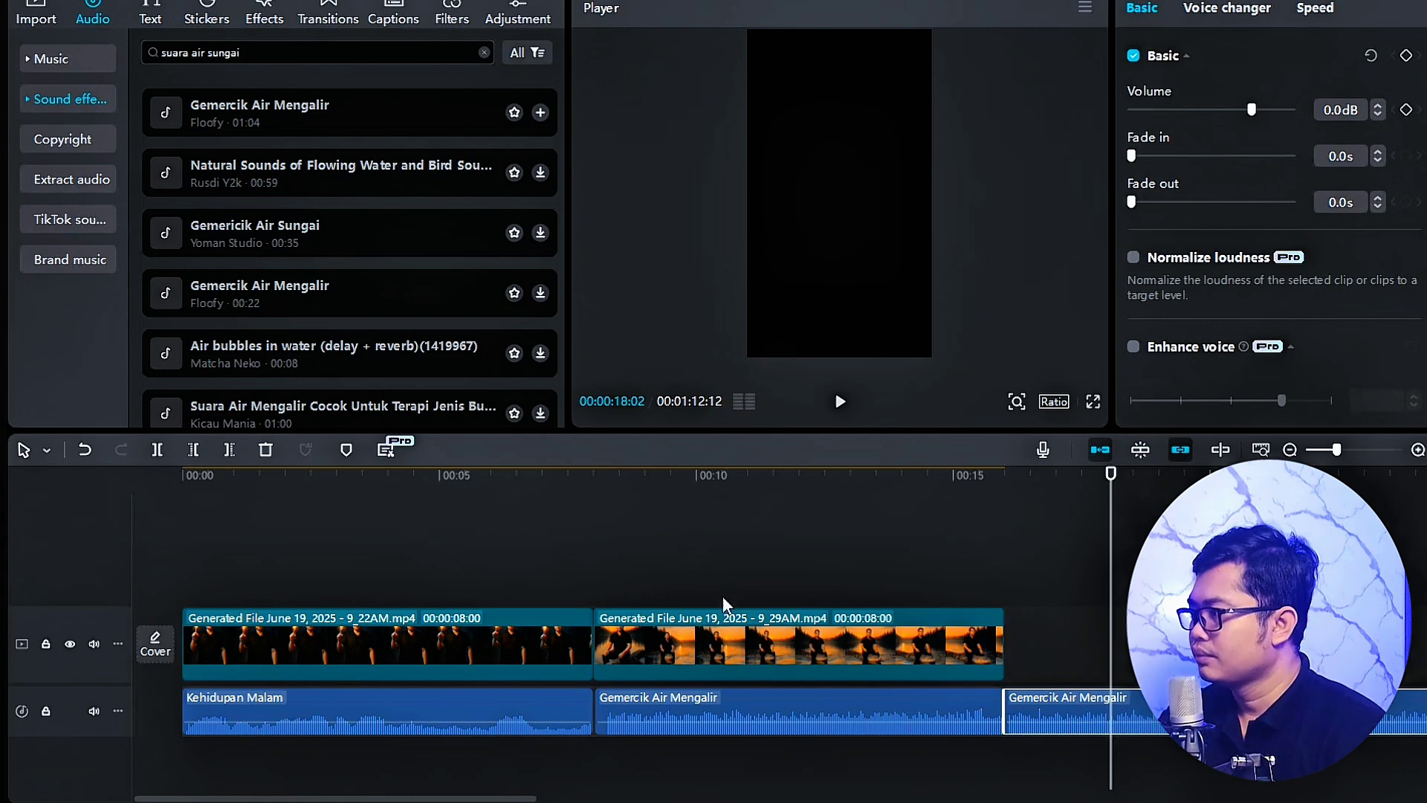
left_click(267, 448)
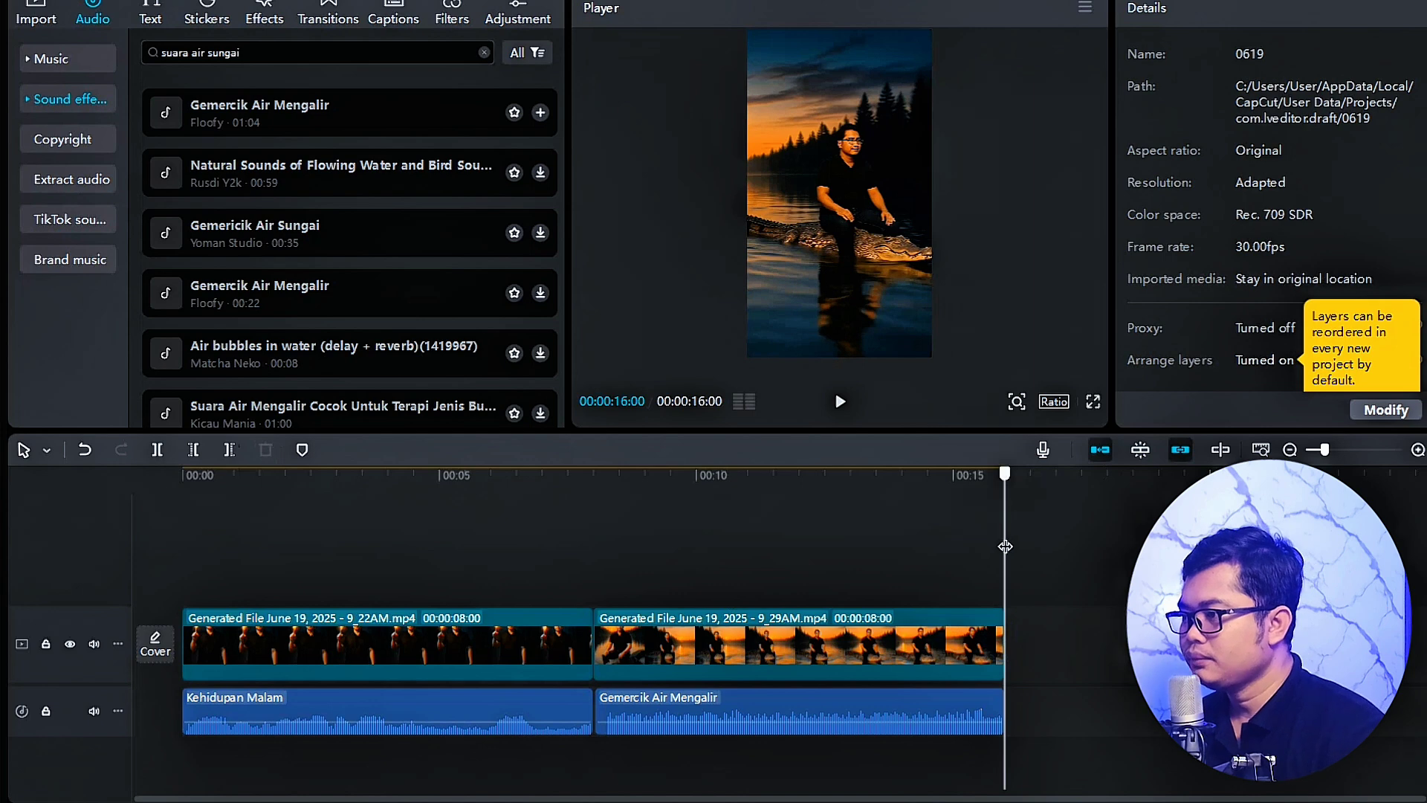
- Scrub back through the crocodile and flame clips to return the playhead to the timeline start
left_click_drag(1005, 547, 794, 546)
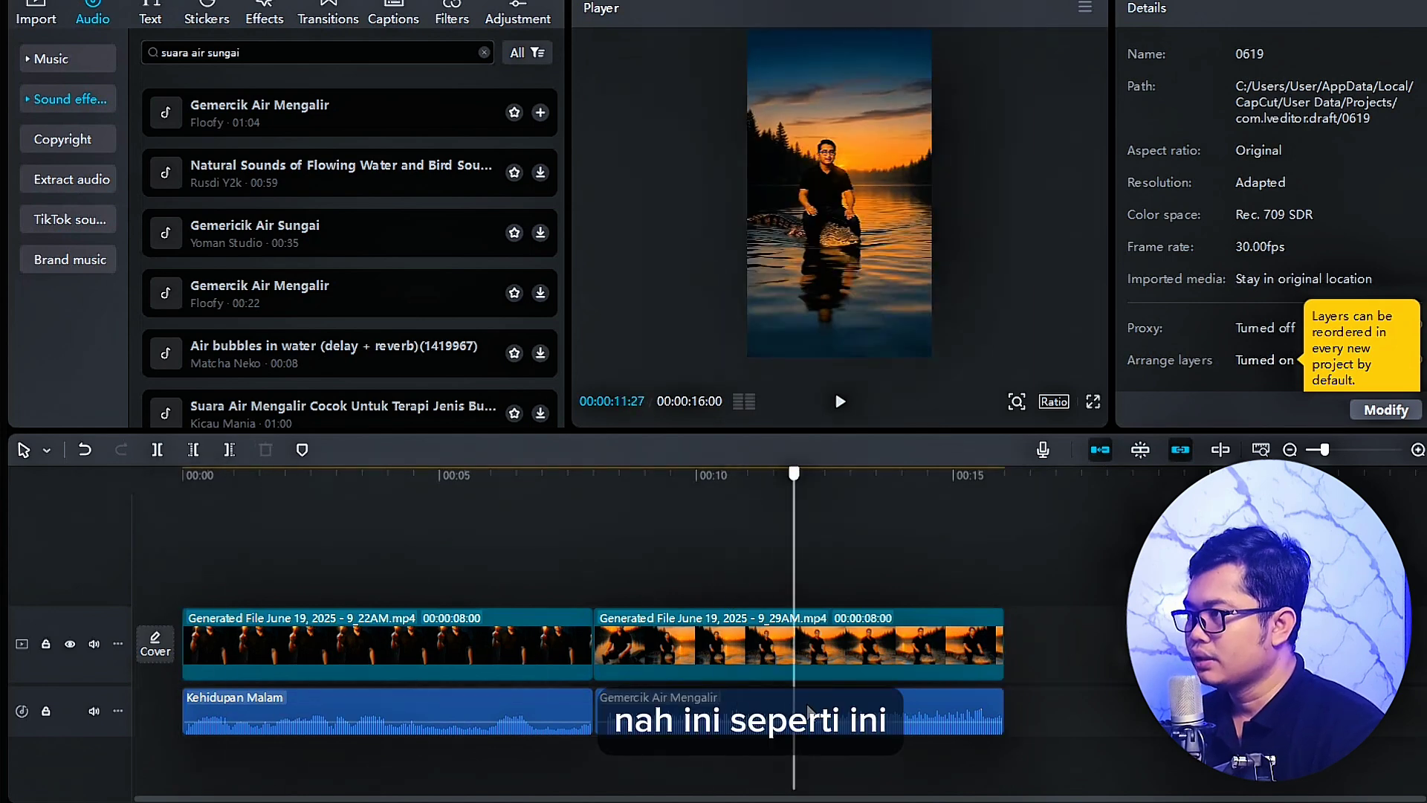
left_click_drag(808, 710, 181, 710)
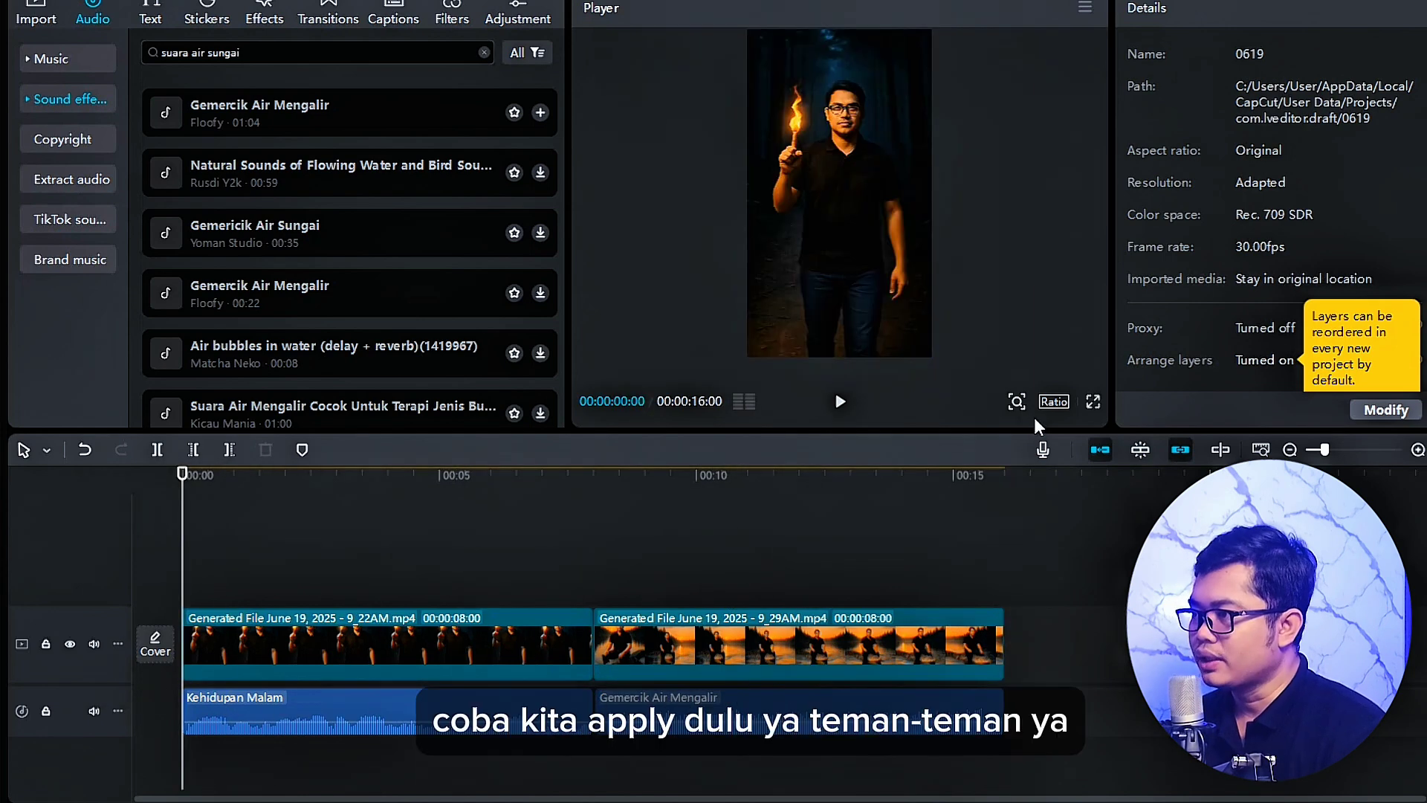